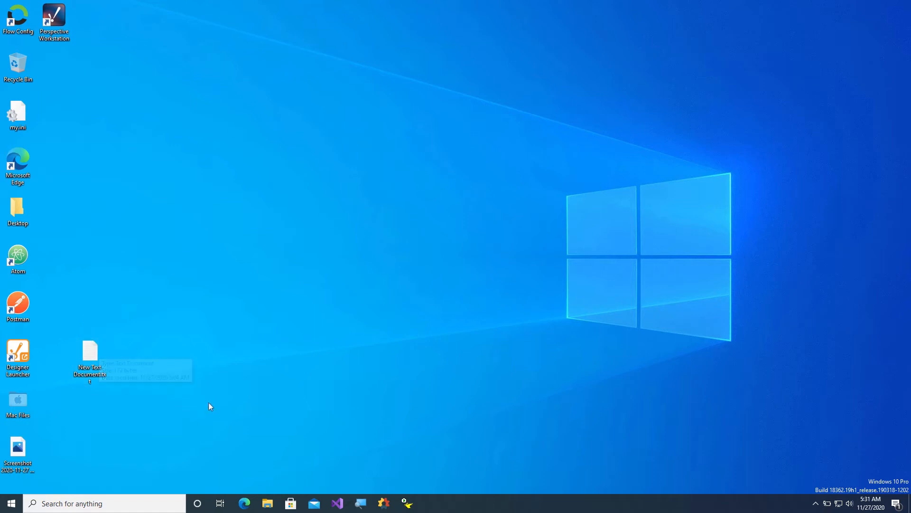
Launch Canary Administrator and maximize it on the Advn08b Home dashboard.
left_click(383, 505)
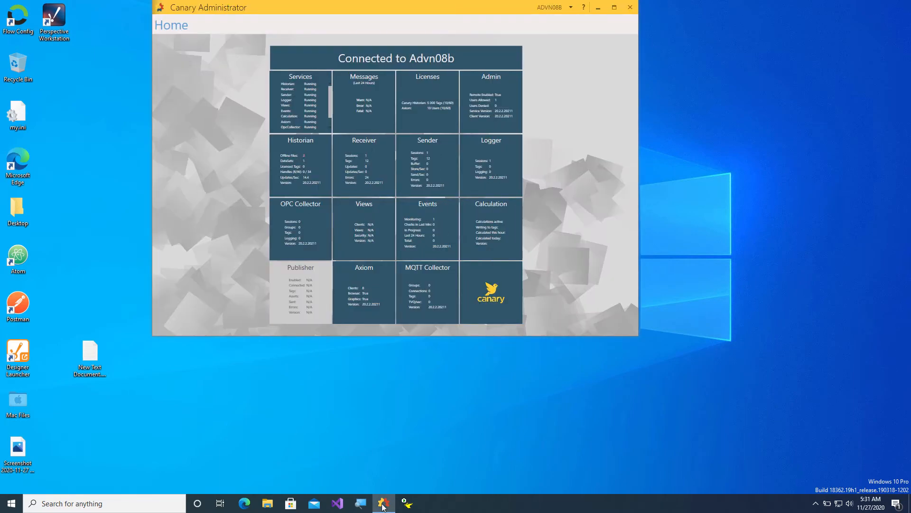
left_click(614, 8)
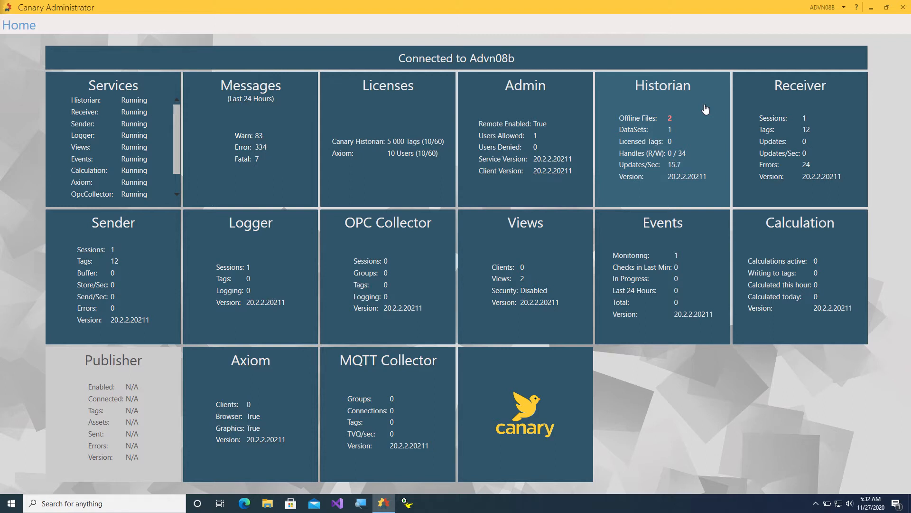
Open the Historian's Configuration page, which shows an empty DataSets list.
left_click(706, 109)
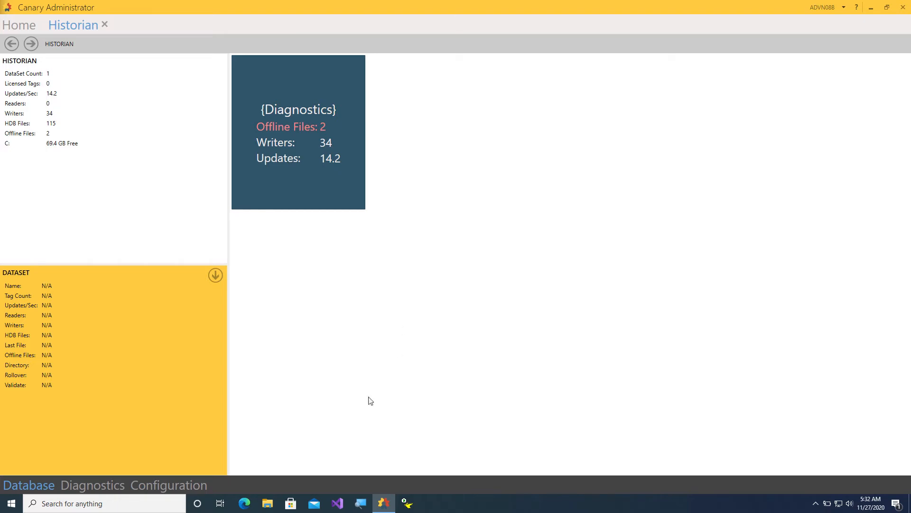
left_click(179, 485)
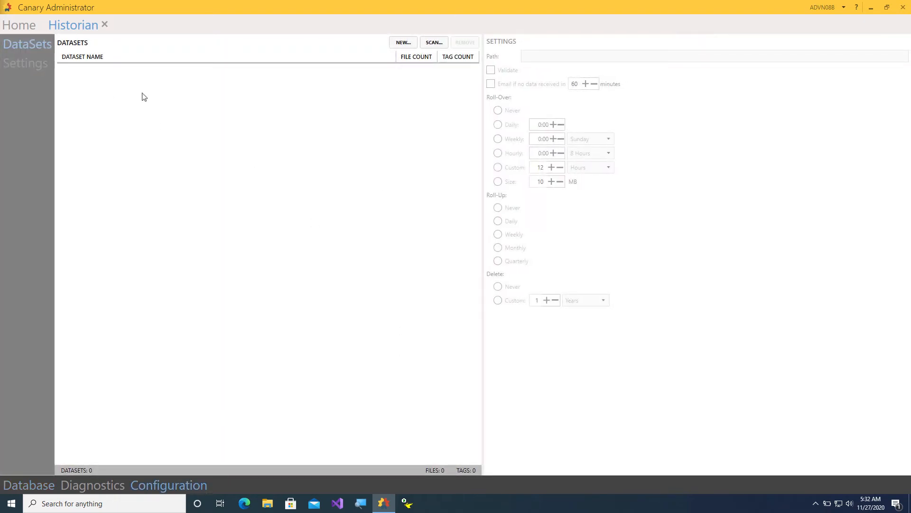
Create the FCSOPCDA, FCSOPCUA and FCSMQTT datasets, each starting with 0 files and 0 tags.
left_click(398, 44)
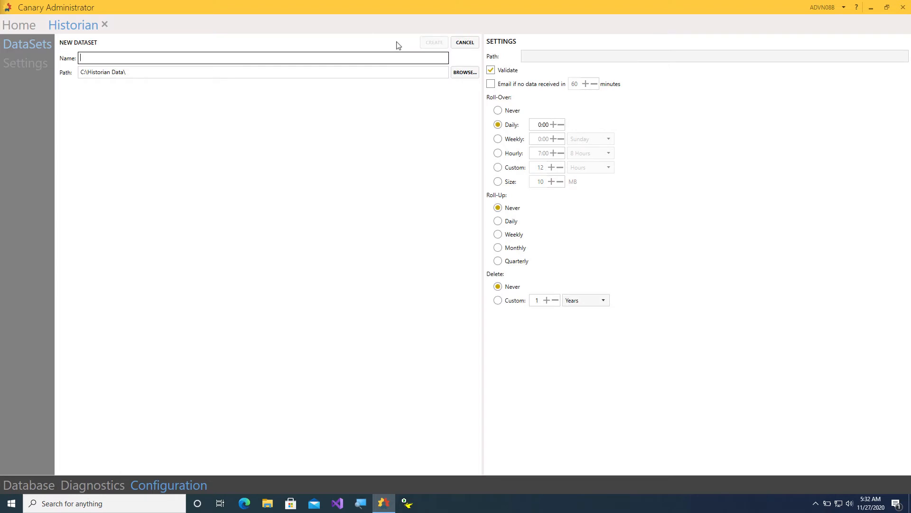
type("FCSOPCDA")
left_click(442, 42)
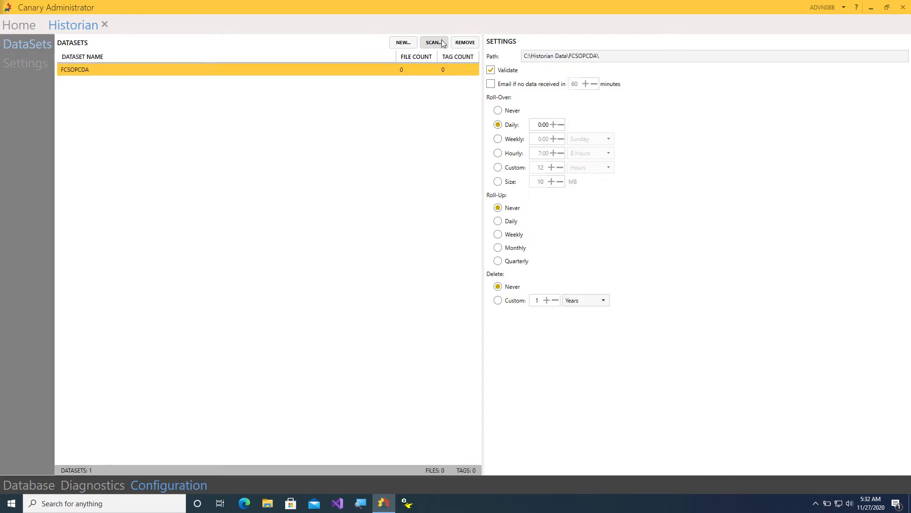
left_click(405, 42)
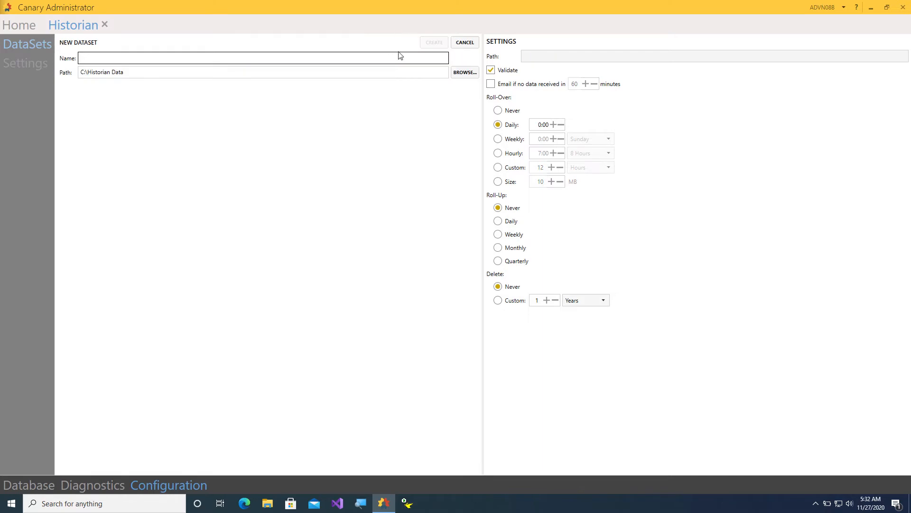
type("FCSOPCUA")
left_click(441, 42)
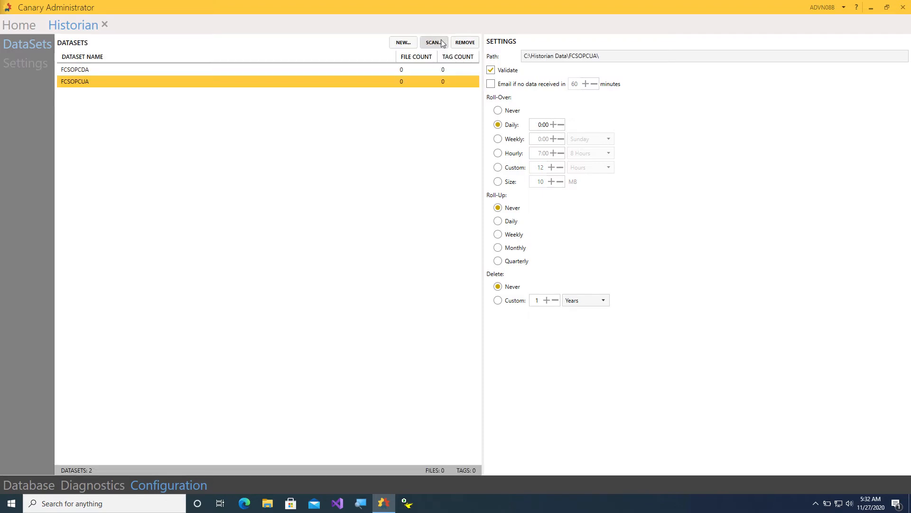
left_click(404, 45)
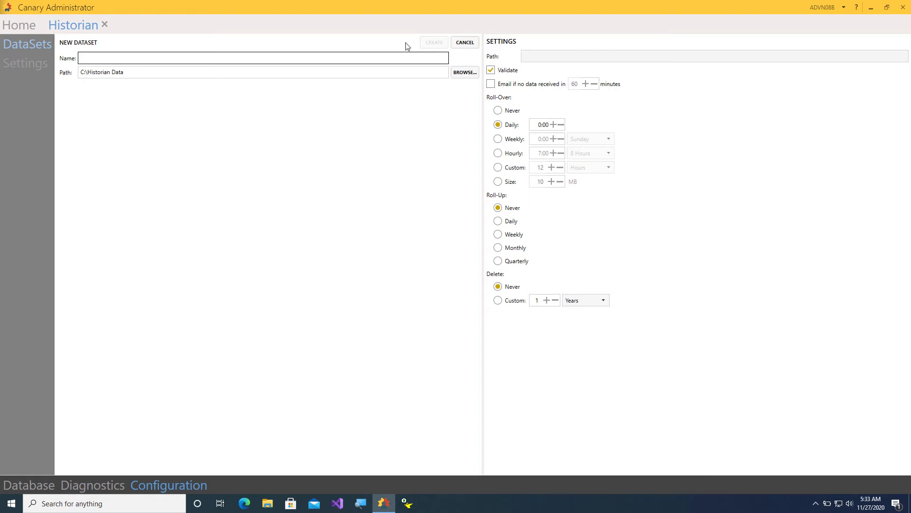
type("FCSMQTT")
left_click(434, 42)
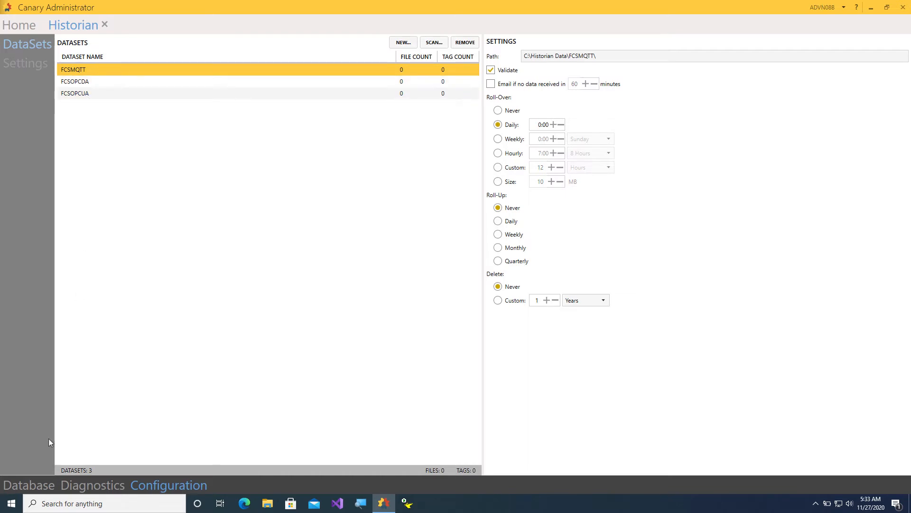
View the dataset tiles under Database, then go Home where the Historian reports 4 datasets.
left_click(45, 484)
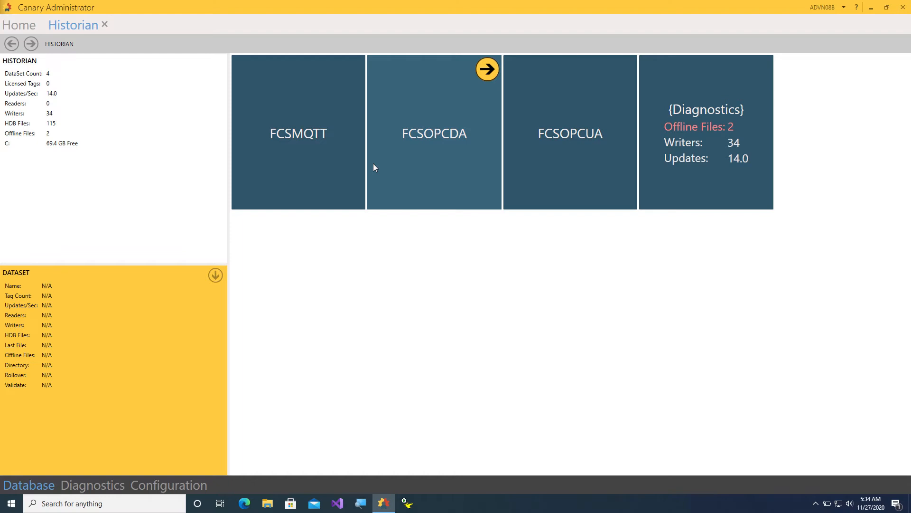
left_click(23, 26)
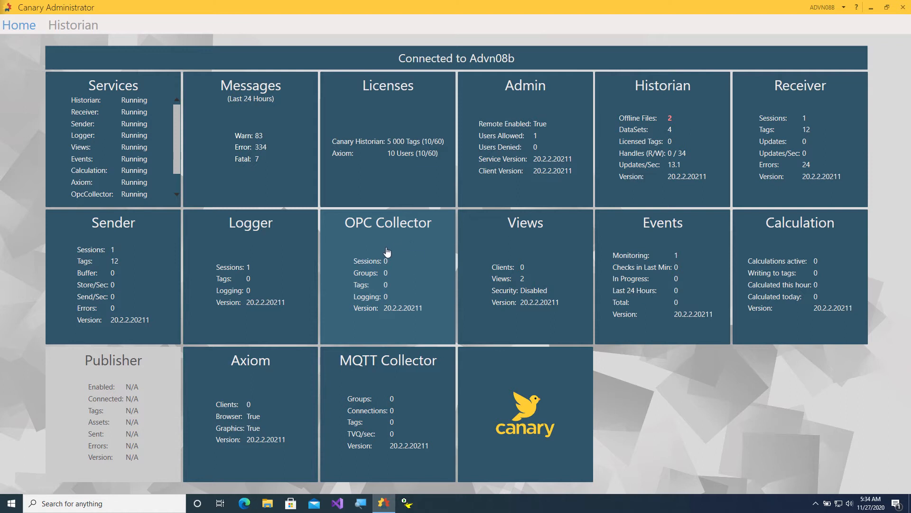
Minimize Canary Administrator and open Canary Logger Administrator's Untitled session using SWToolbox.TOPServer.V6.
left_click(871, 8)
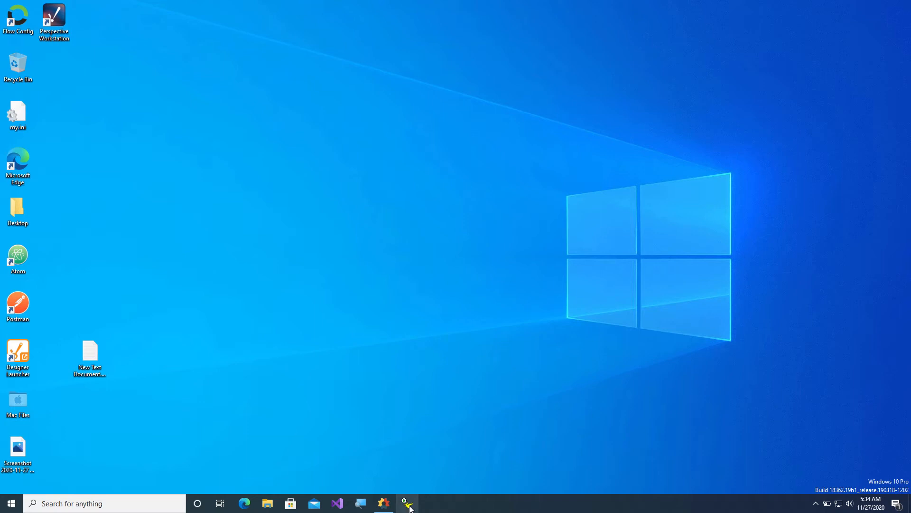
left_click(409, 506)
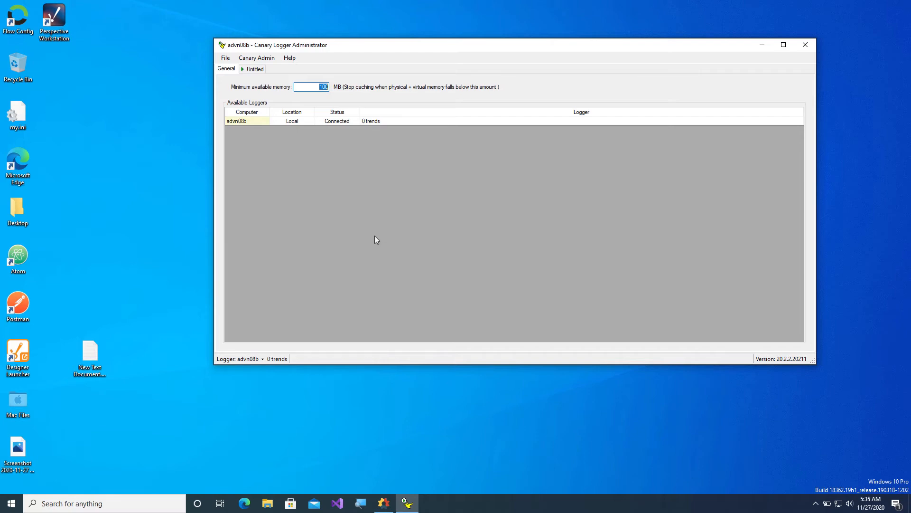
left_click(250, 71)
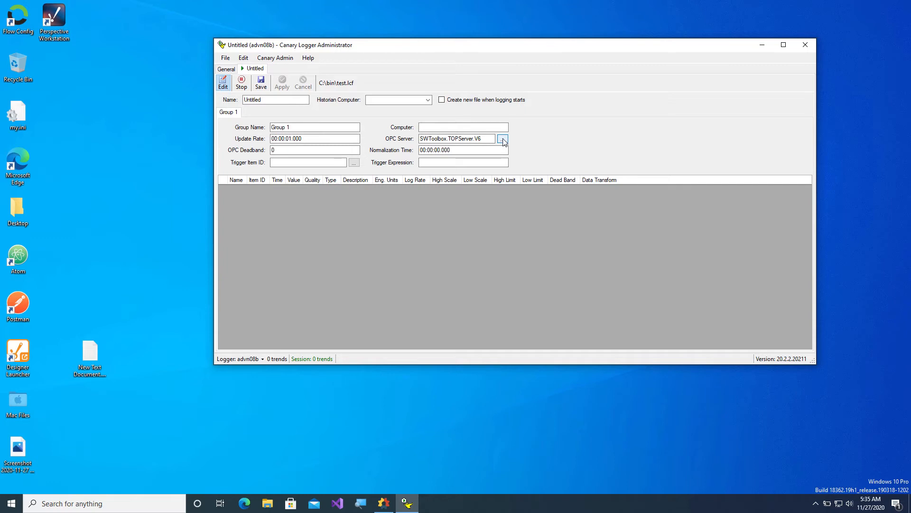
left_click(502, 140)
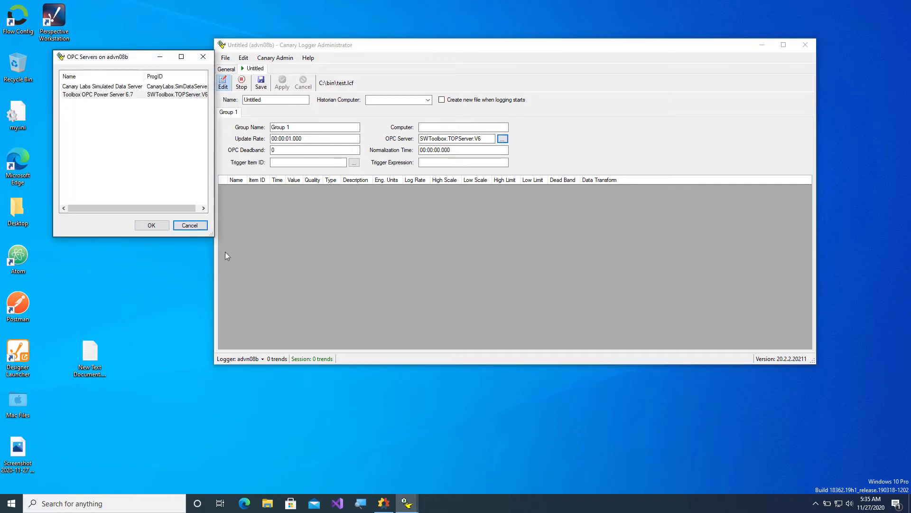
left_click_drag(213, 235, 308, 227)
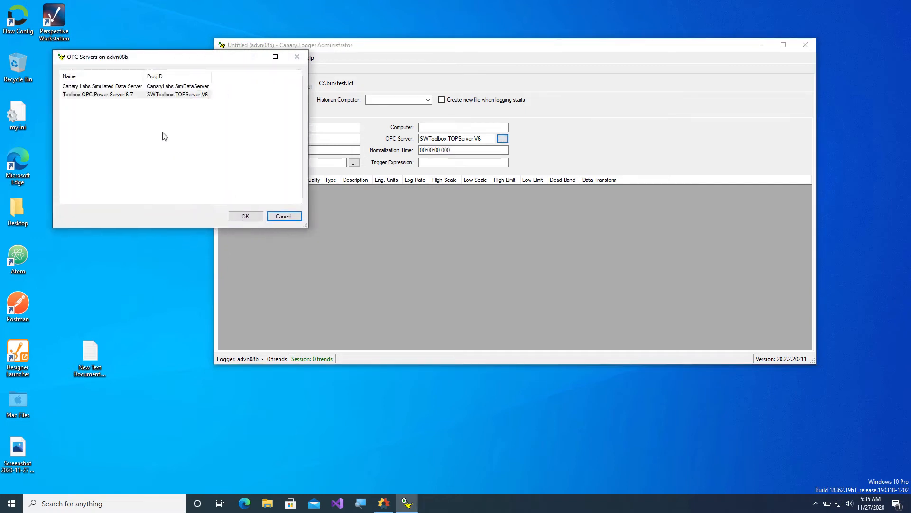
left_click_drag(145, 76, 161, 76)
left_click(157, 95)
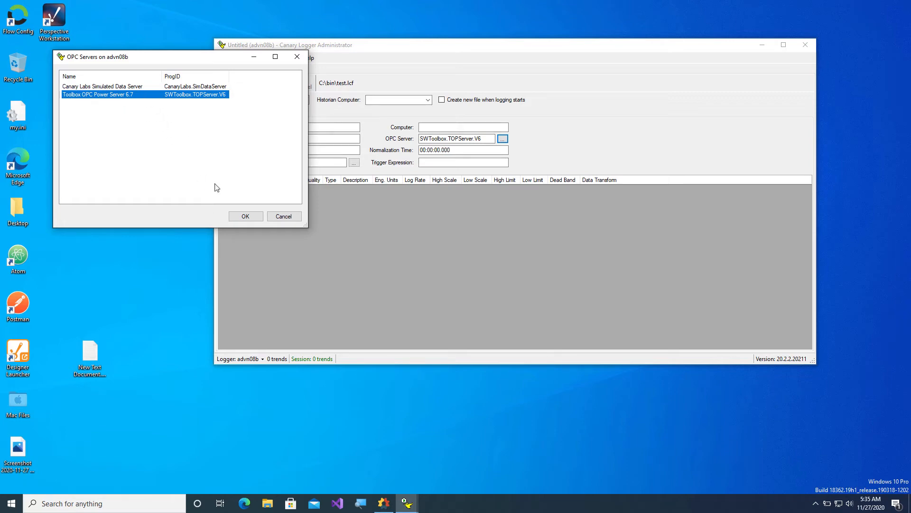
left_click(244, 217)
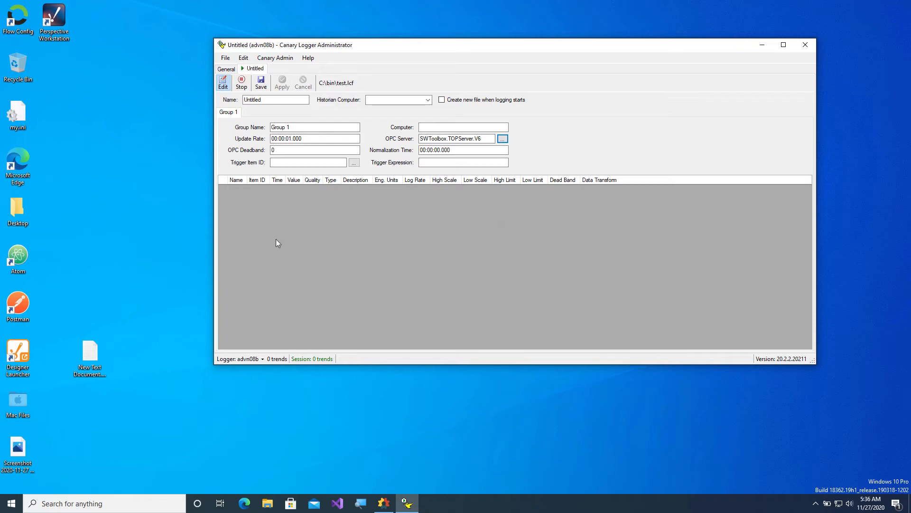
Browse the OPC server's Production folder to list the Main Plant PLC tags.
right_click(261, 216)
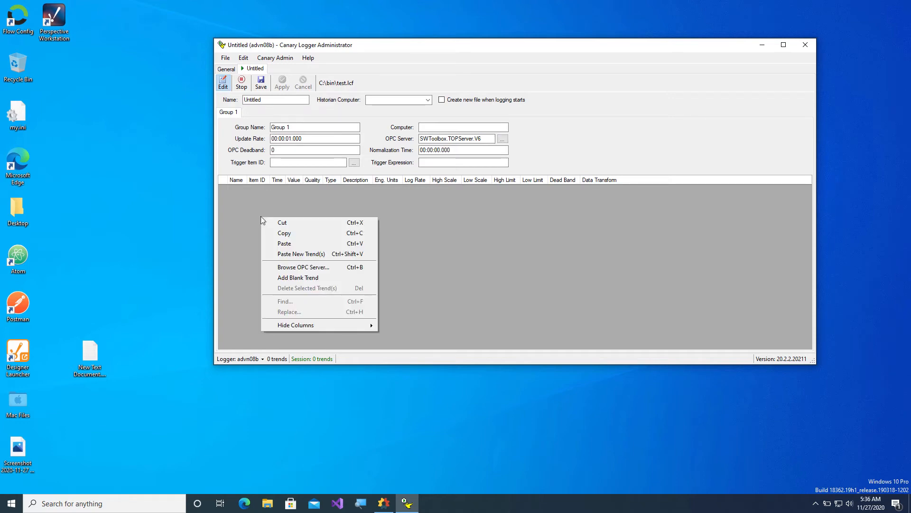
left_click(317, 266)
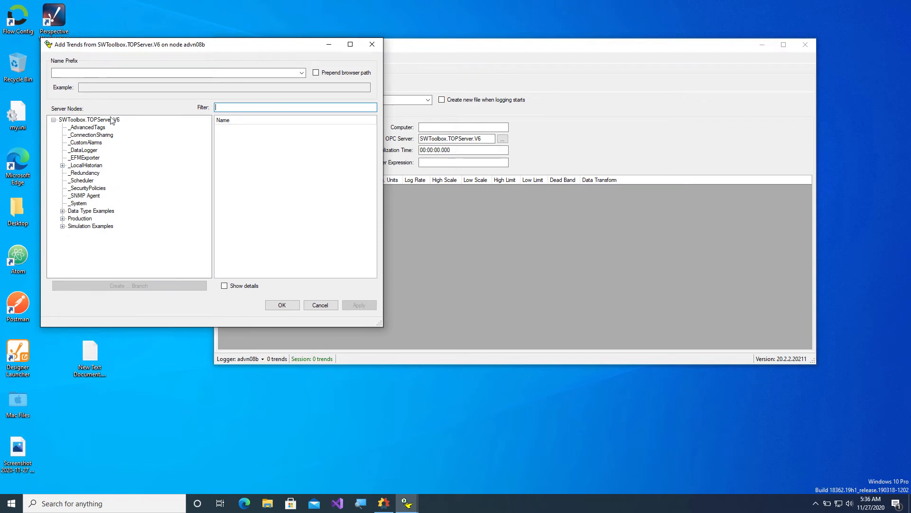
left_click(83, 219)
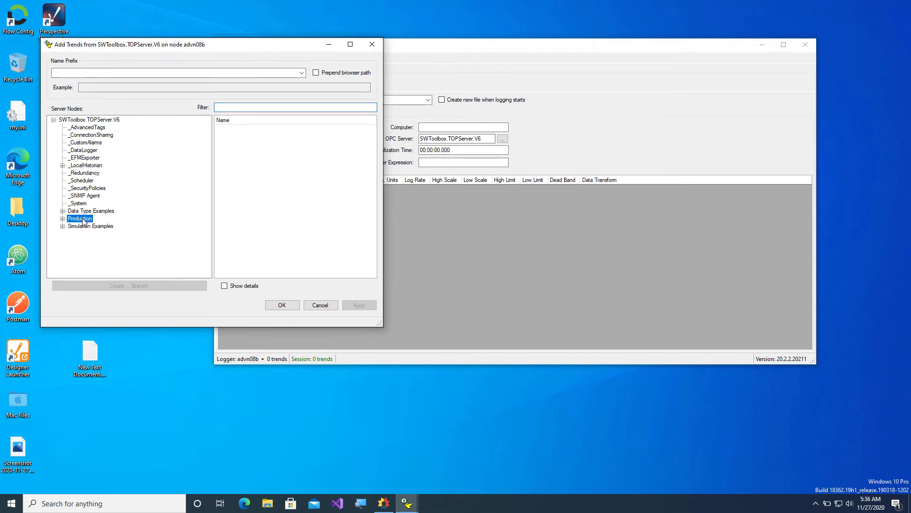
left_click(62, 219)
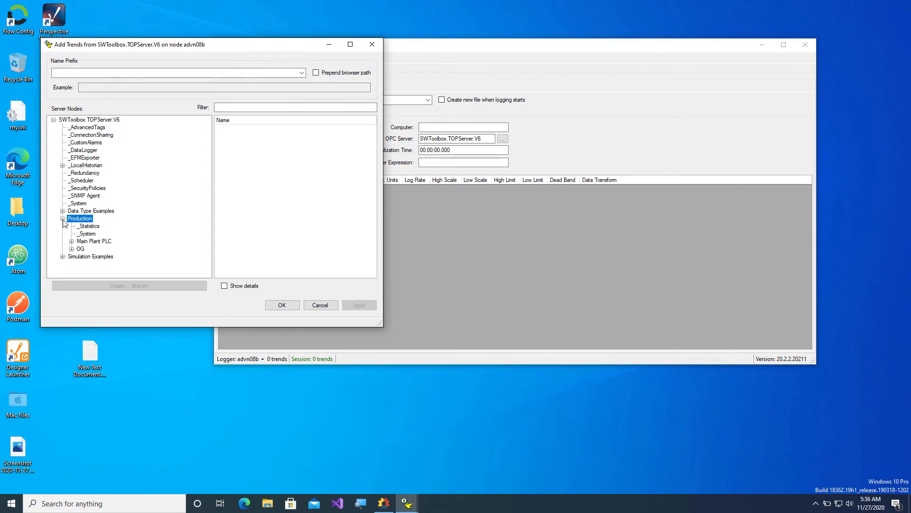
left_click(93, 242)
Select every tag from 020-Boiler001-FT-001-PV through User4.
left_click(257, 129)
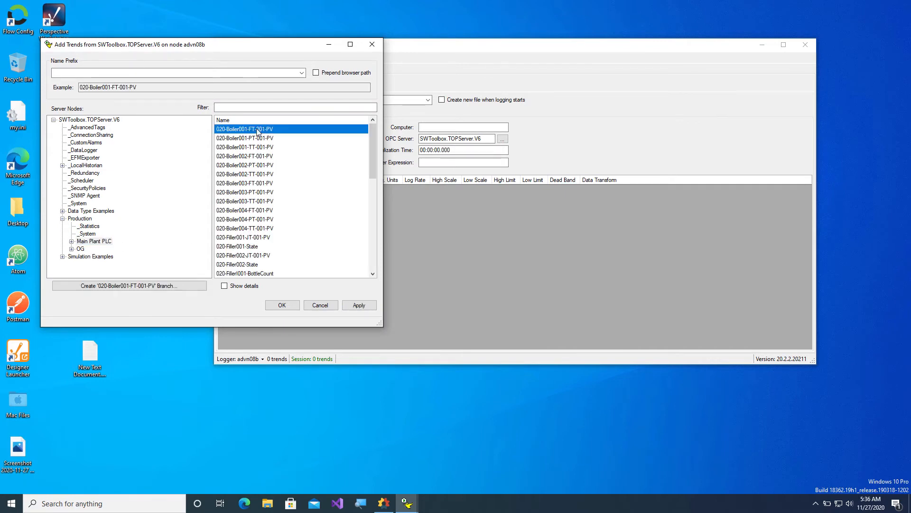
left_click_drag(374, 129, 371, 226)
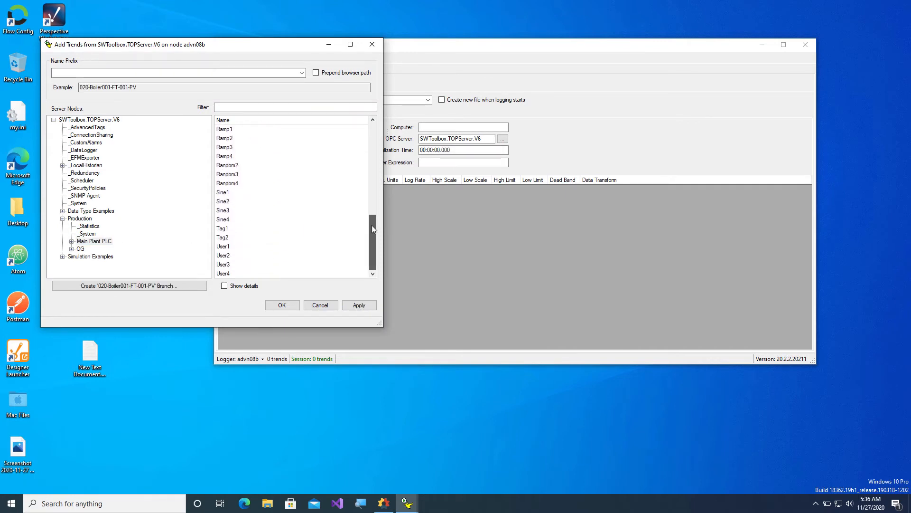
left_click(228, 274, "shift")
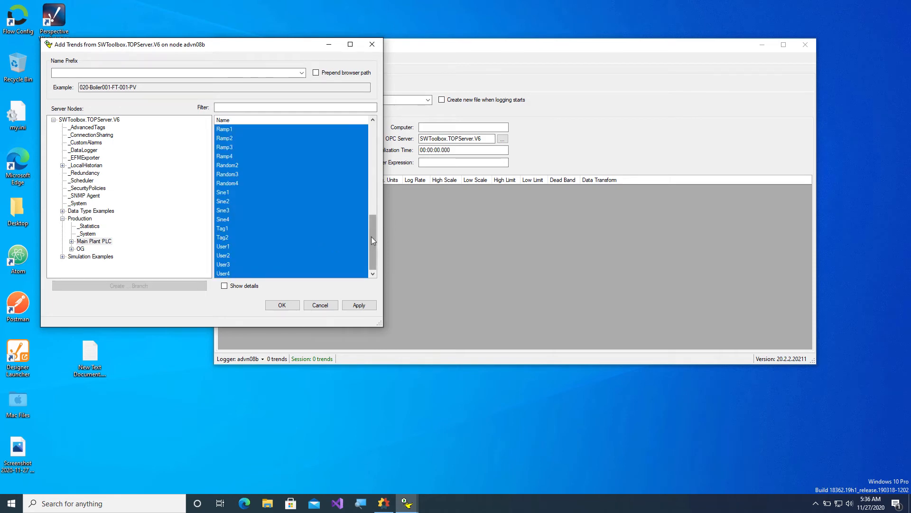
left_click_drag(372, 237, 377, 138)
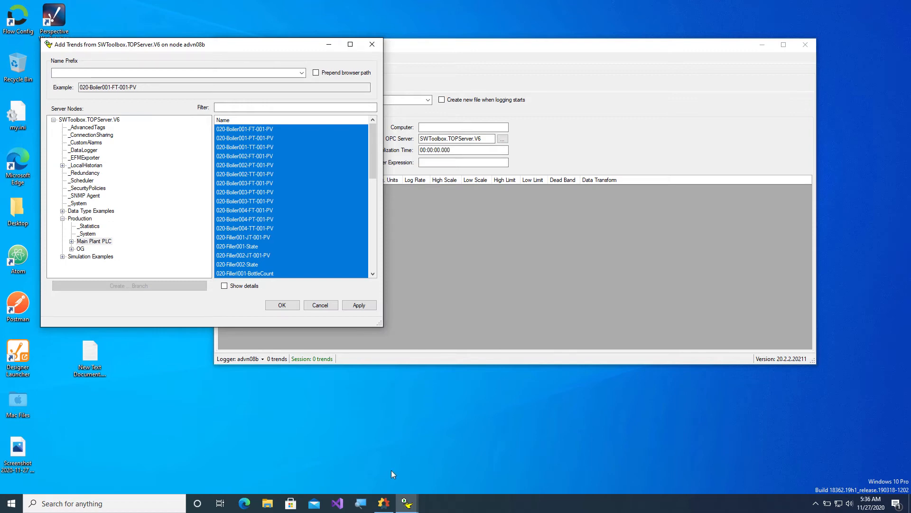
Switch to Canary Administrator's Historian dataset view, then bring the Add Trends dialog back.
left_click(385, 503)
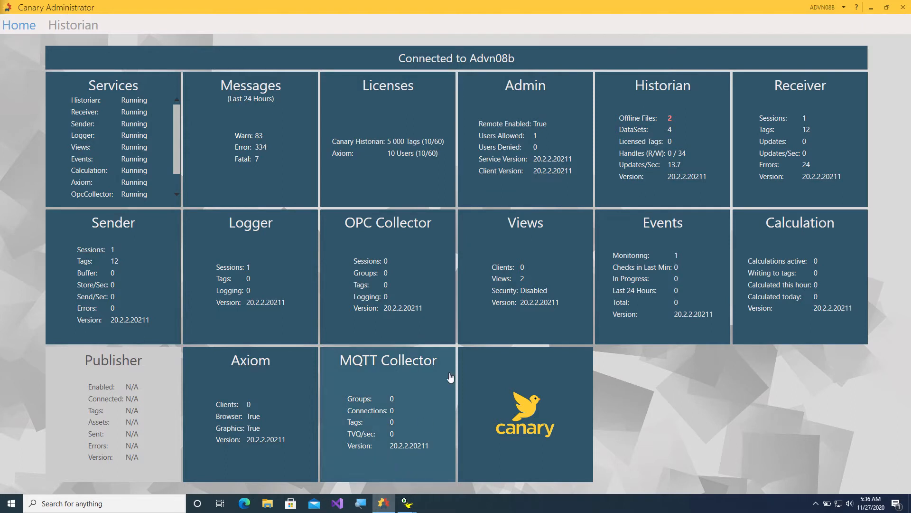
left_click(651, 132)
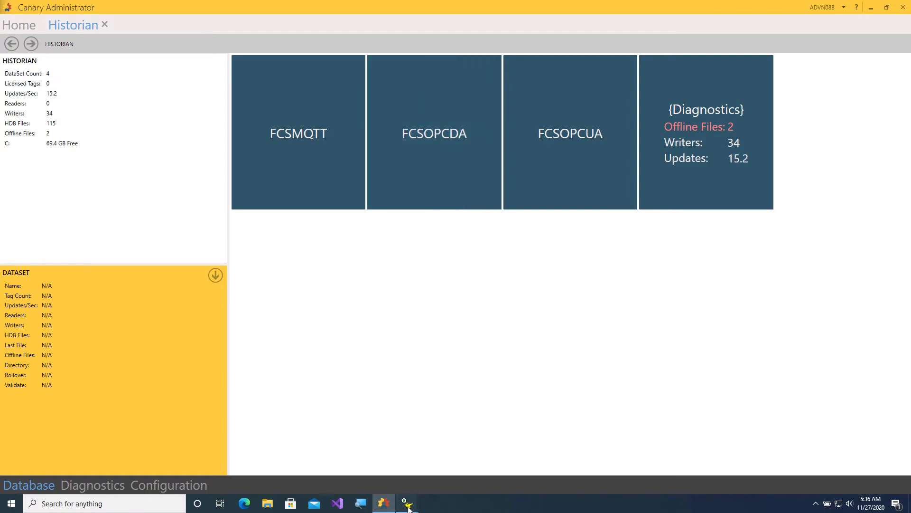
mouse_move(409, 507)
left_click(454, 473)
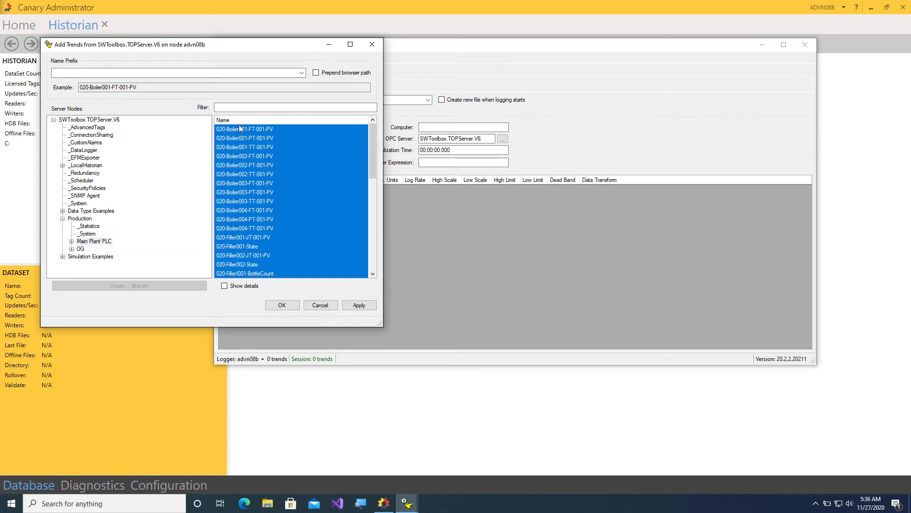
Set the trend name prefix to FCSOPCDA and add the selected tags to the trends table.
left_click(62, 75)
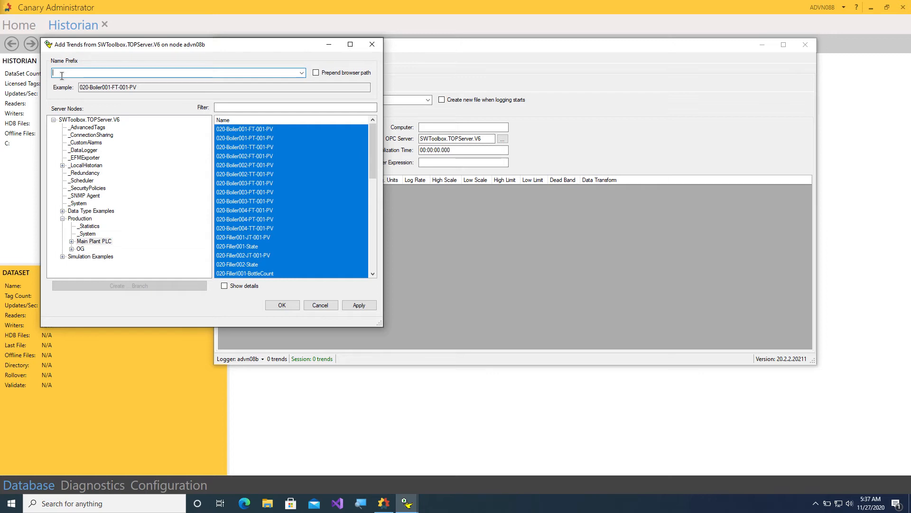
type("FCSOP")
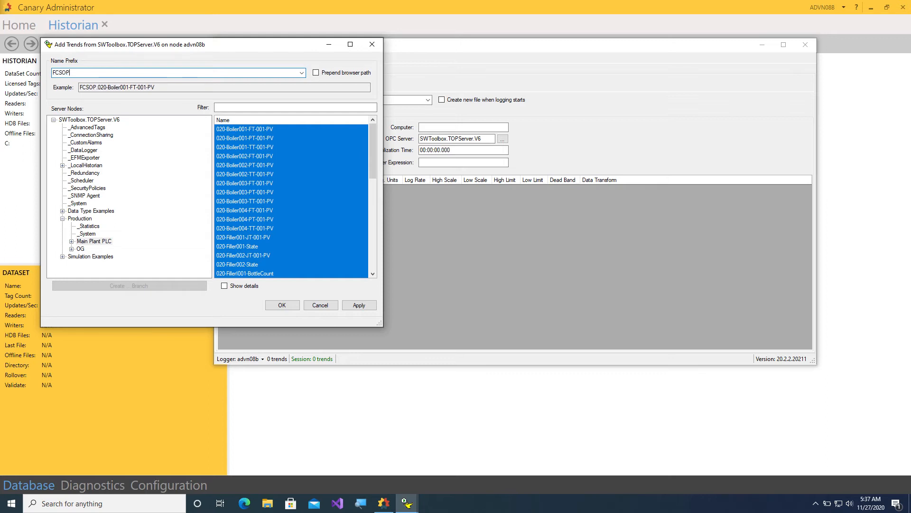
type("CDA")
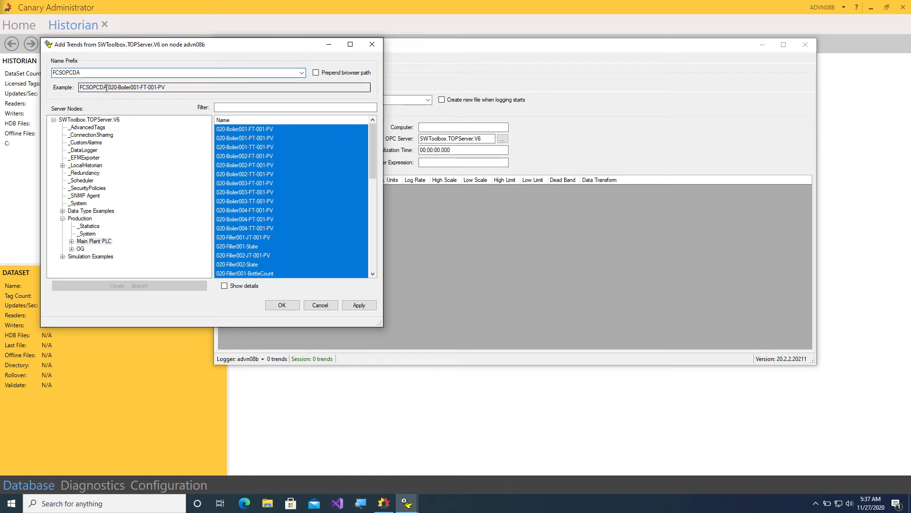
left_click_drag(108, 87, 80, 93)
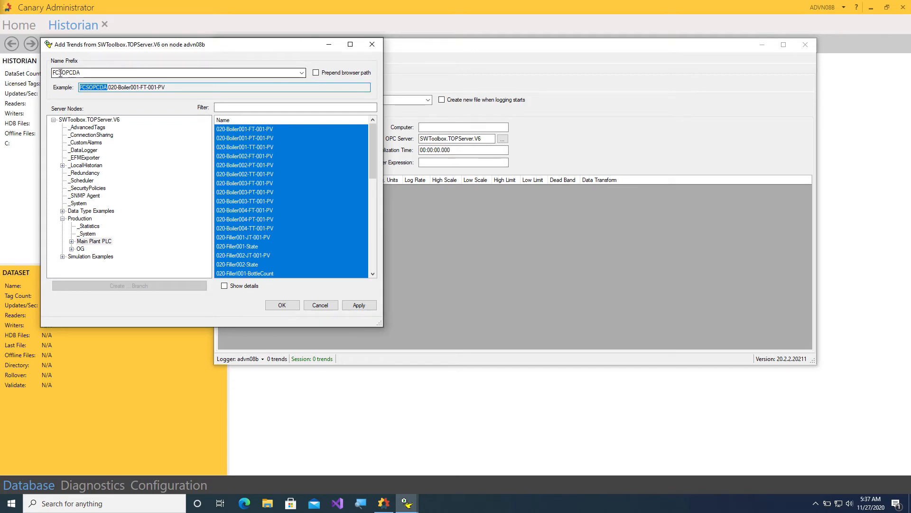
left_click(359, 305)
Close the Add Trends dialog and make the logger window taller and wider to show scale columns.
left_click(282, 305)
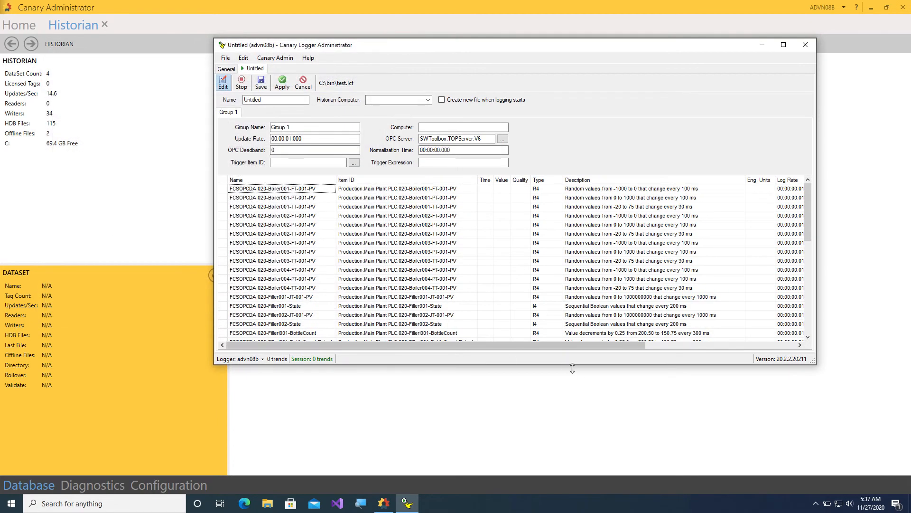
left_click_drag(582, 365, 571, 447)
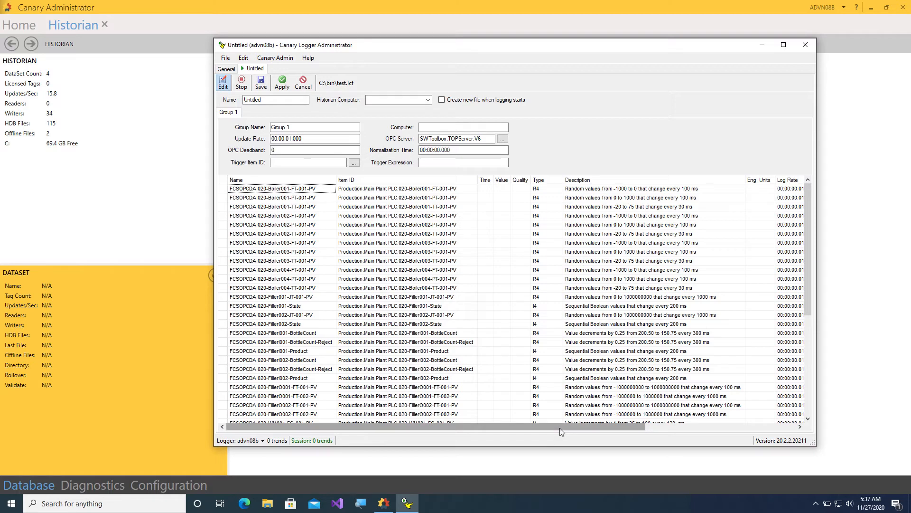
left_click_drag(637, 48, 554, 35)
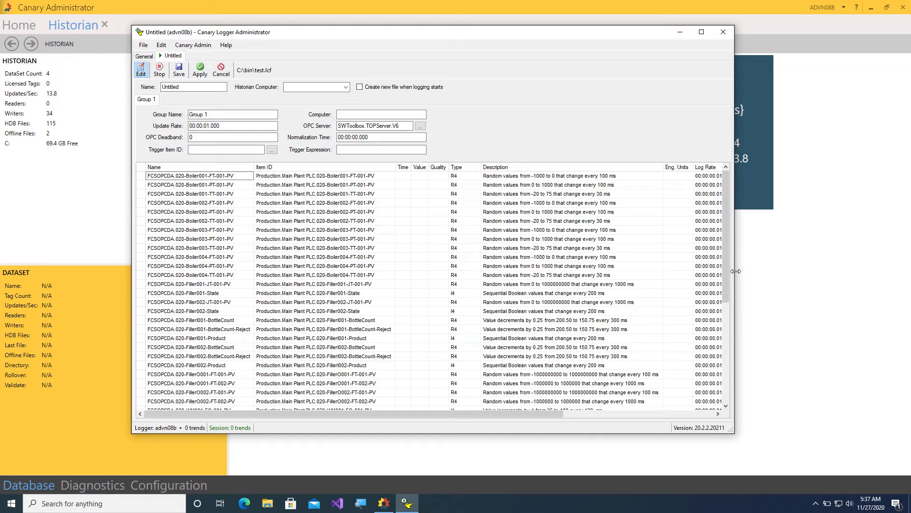
left_click_drag(736, 271, 819, 272)
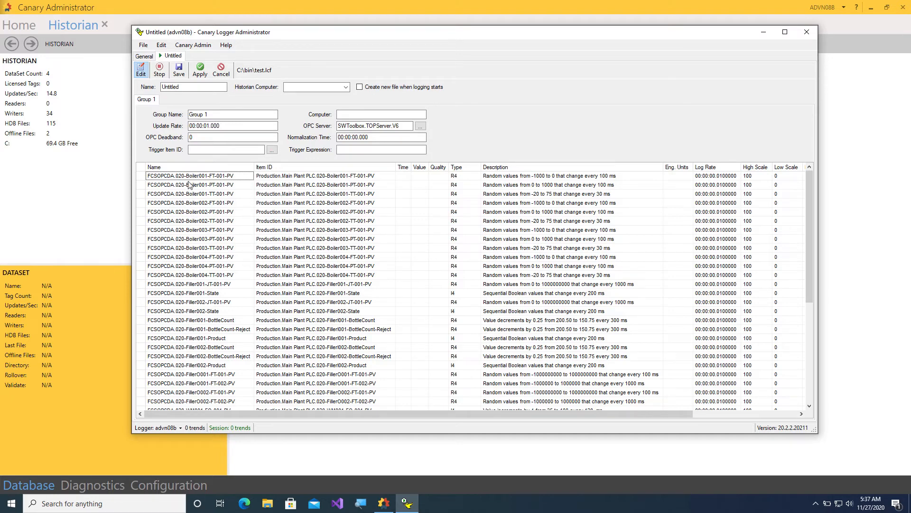
Re-sort trends by Item ID and highlight Group 1's 00:00:01.000 update rate.
left_click(278, 165)
left_click(278, 165)
left_click_drag(648, 413, 769, 409)
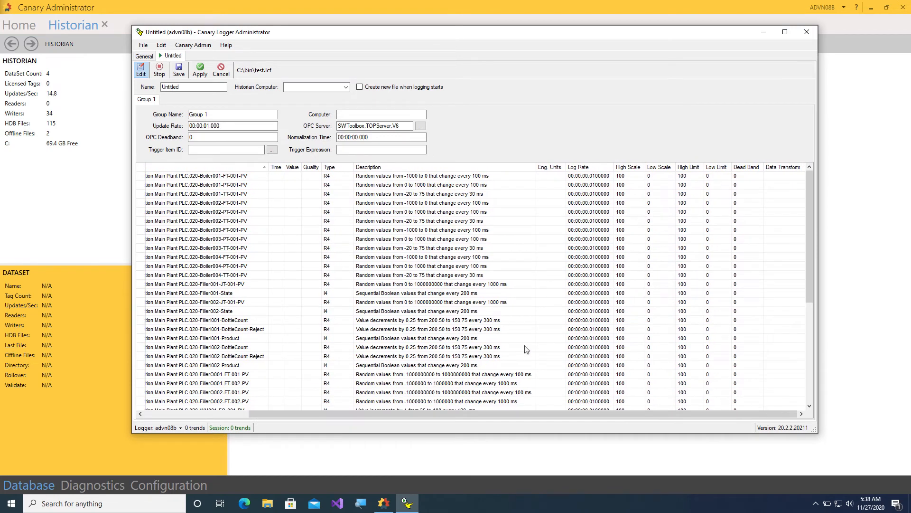
double_click(212, 126)
left_click_drag(212, 125, 206, 125)
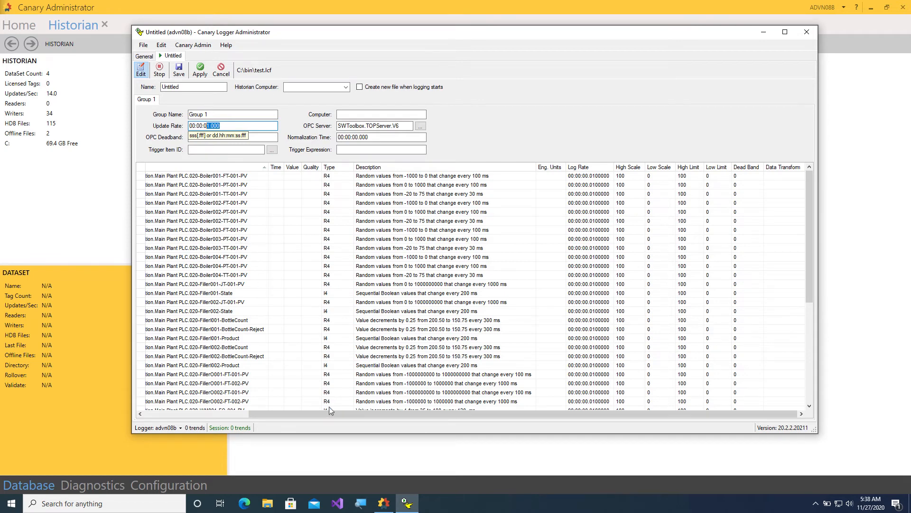
left_click_drag(327, 414, 202, 414)
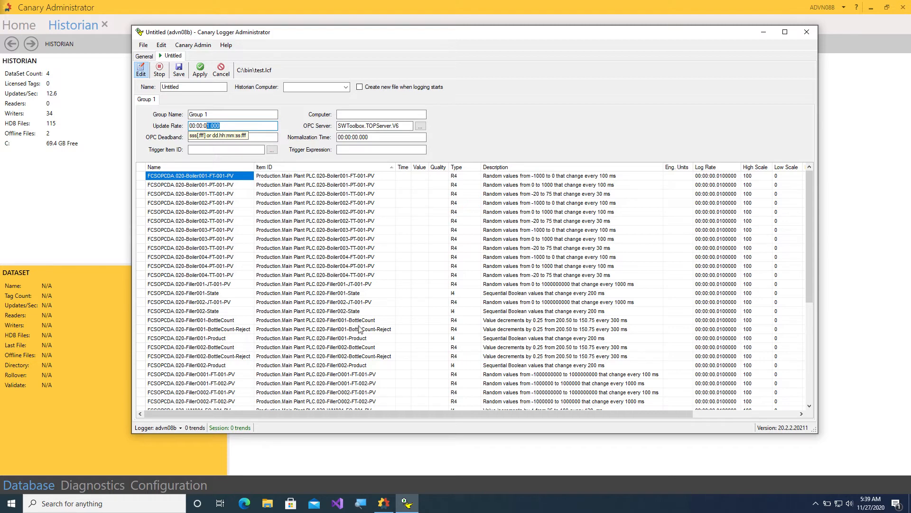
Open TOP Server 6 Configuration from the system tray icon.
left_click(816, 507)
right_click(834, 476)
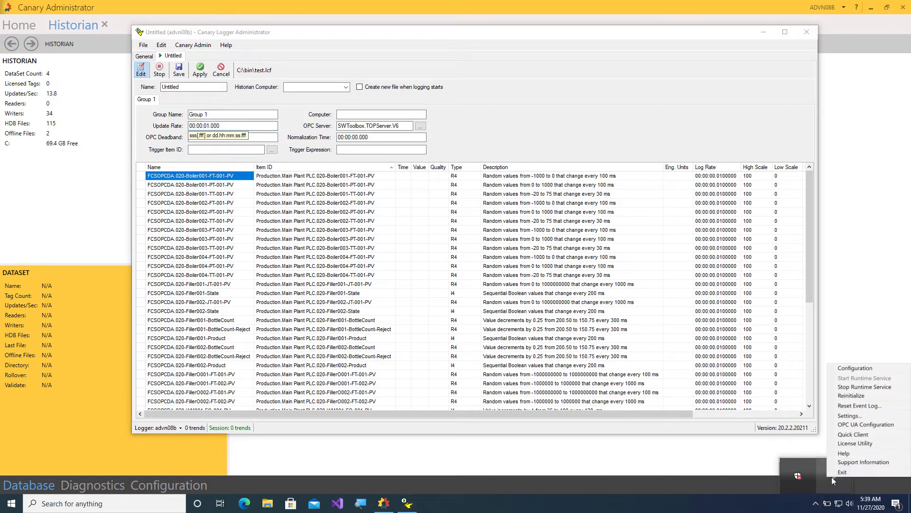
left_click(855, 368)
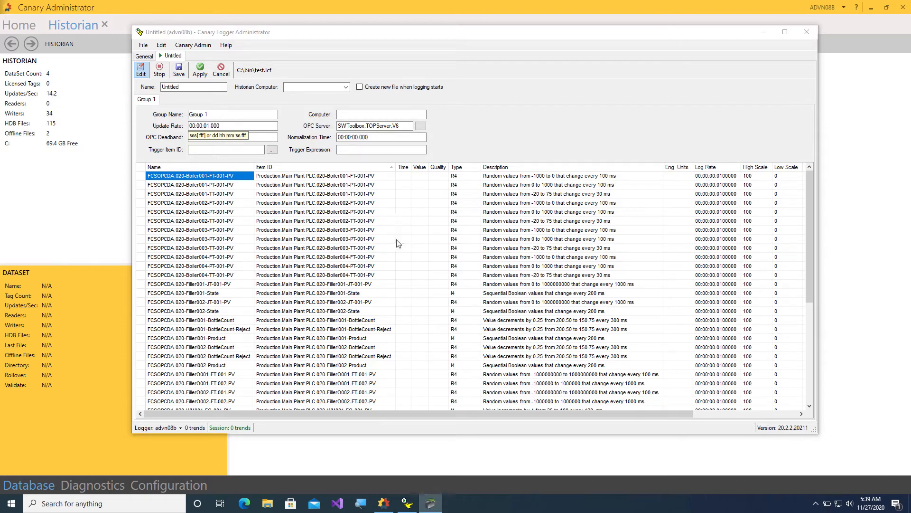
left_click(430, 503)
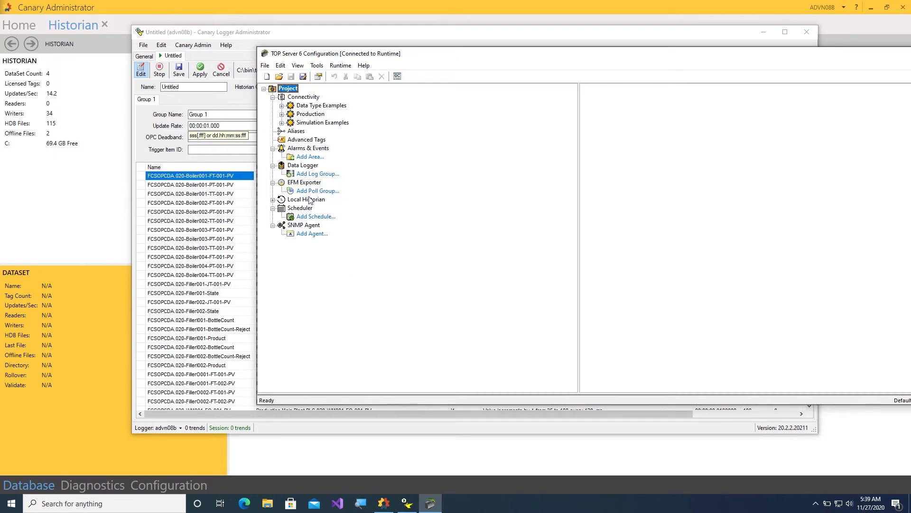
Show the Main Plant PLC tags under Production and launch the OPC Quick Client.
left_click(282, 114)
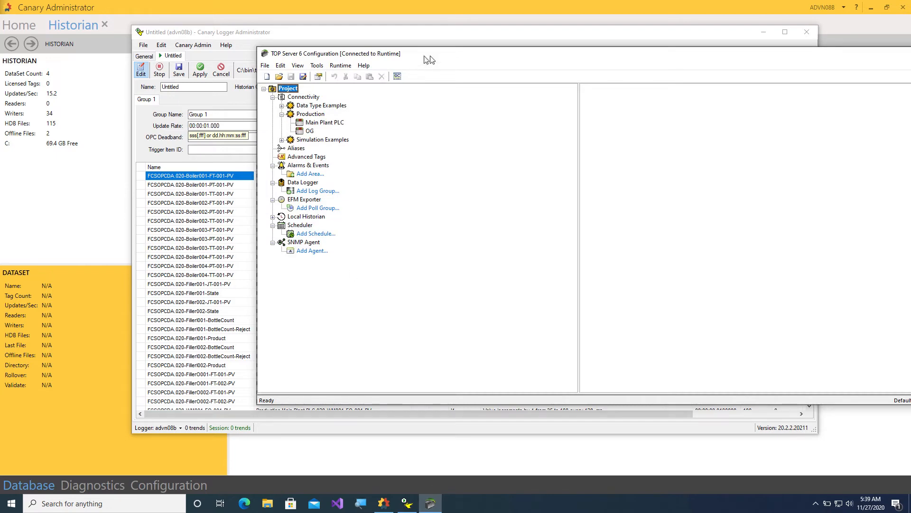
left_click_drag(430, 56, 302, 57)
left_click(187, 126)
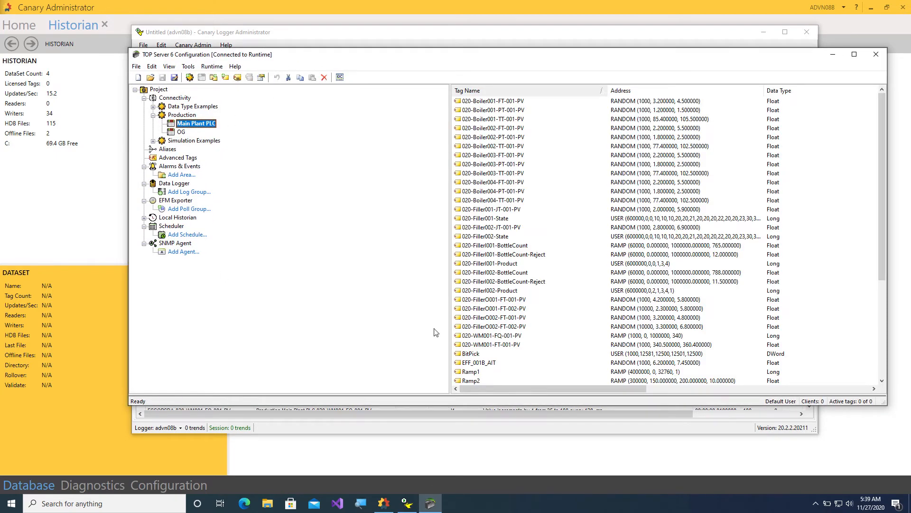
left_click(468, 355)
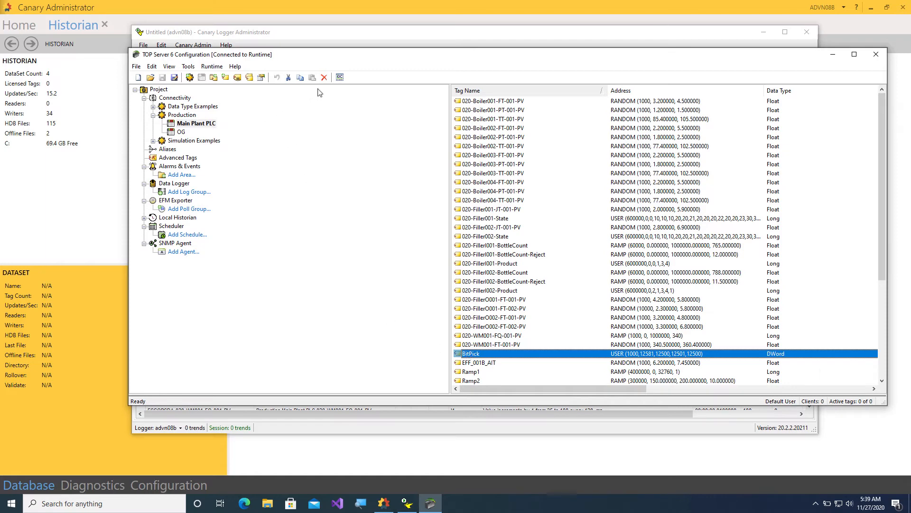
left_click(340, 77)
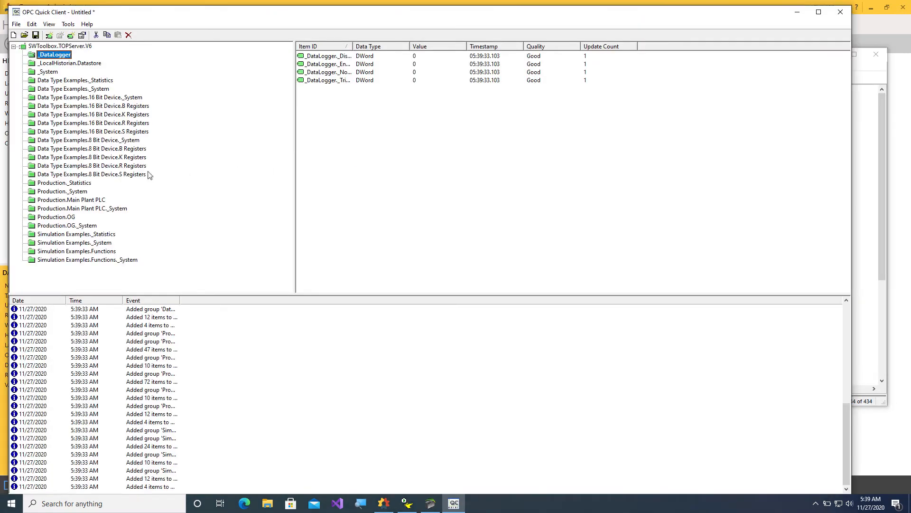
Show the Main Plant PLC tags with Item ID widened, select BitPick, then minimize the client.
left_click(38, 202)
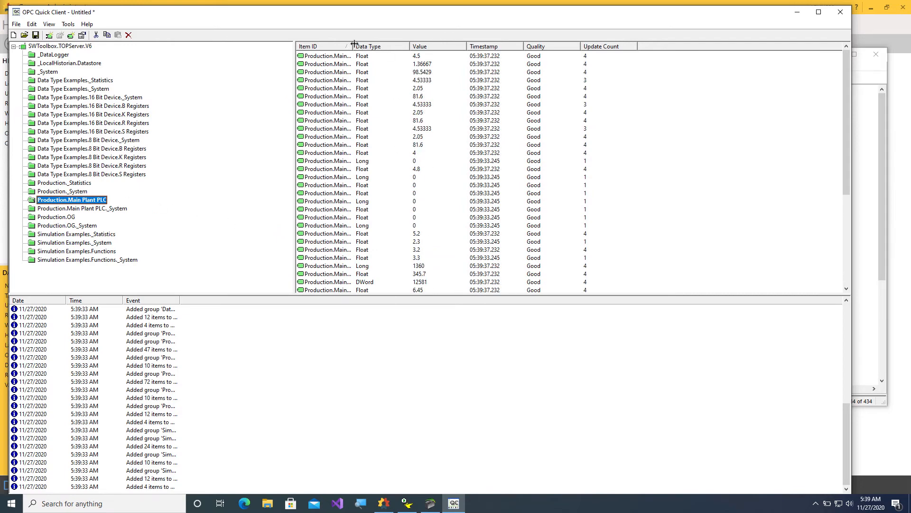
left_click_drag(353, 46, 452, 44)
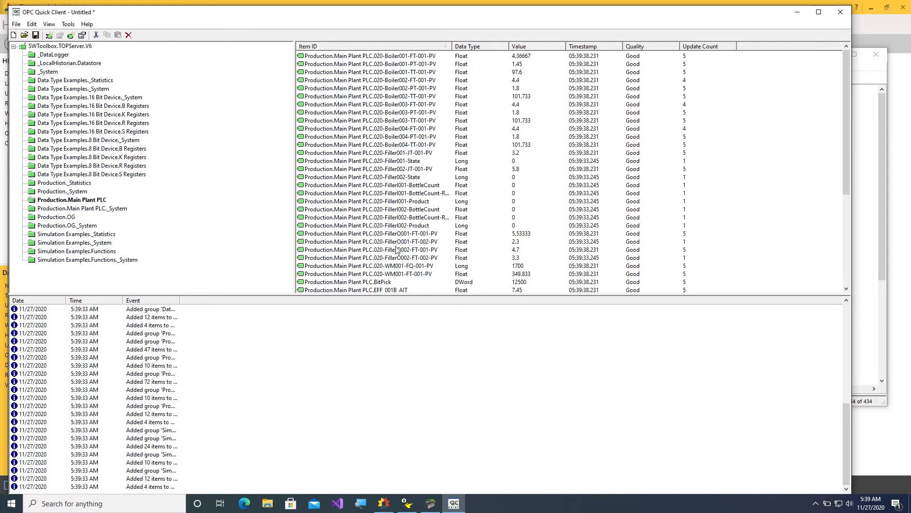
left_click(398, 275)
left_click(438, 282)
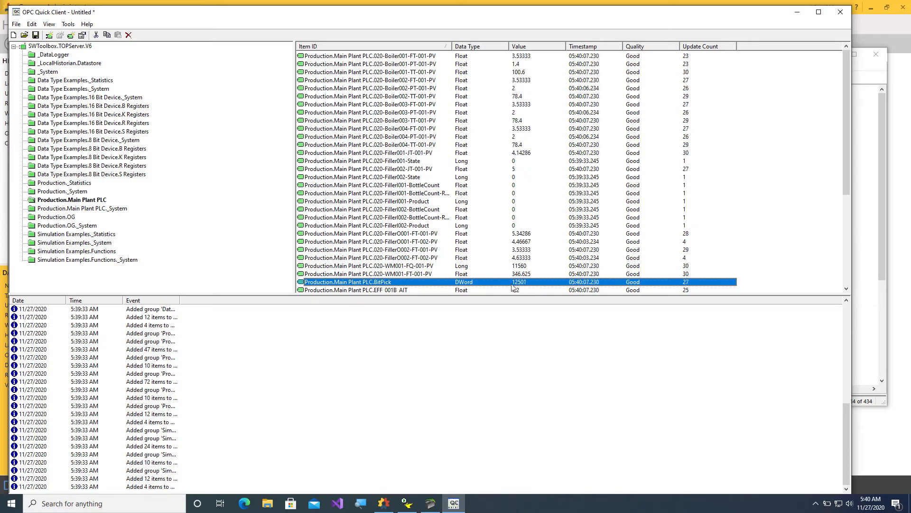
left_click(796, 12)
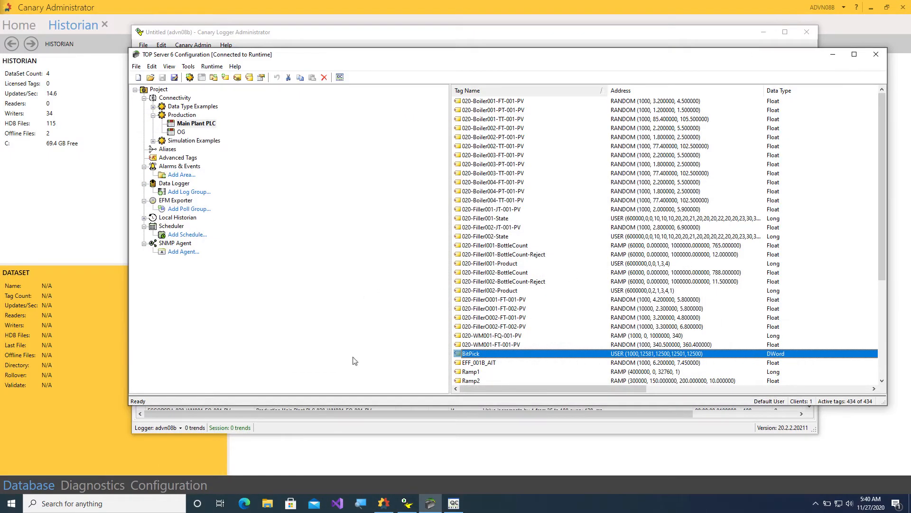
Copy the BitPick trend row and paste a duplicate at the end of the trend list.
left_click(349, 430)
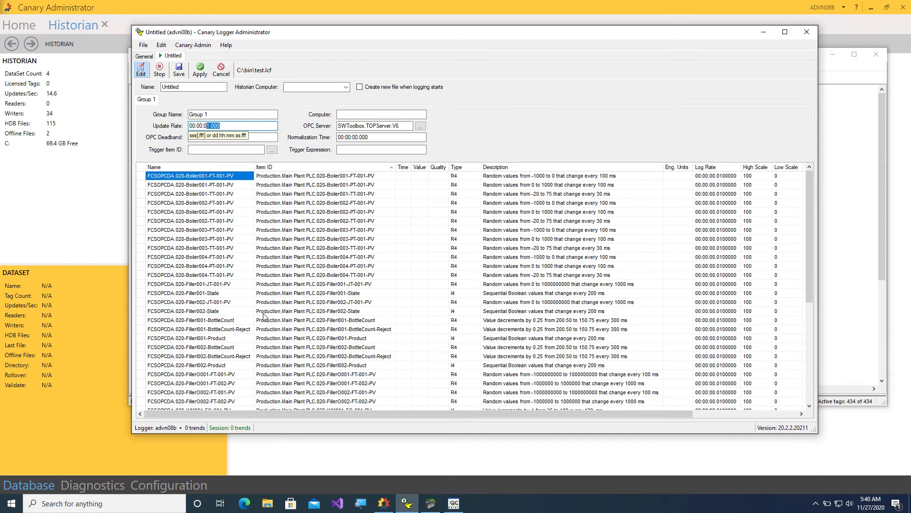
left_click_drag(805, 178, 814, 216)
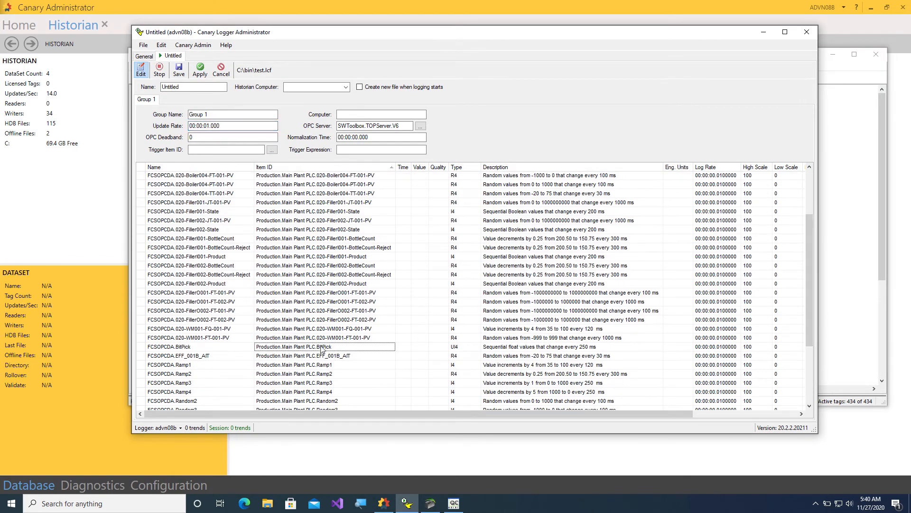
left_click(158, 349)
right_click(142, 350)
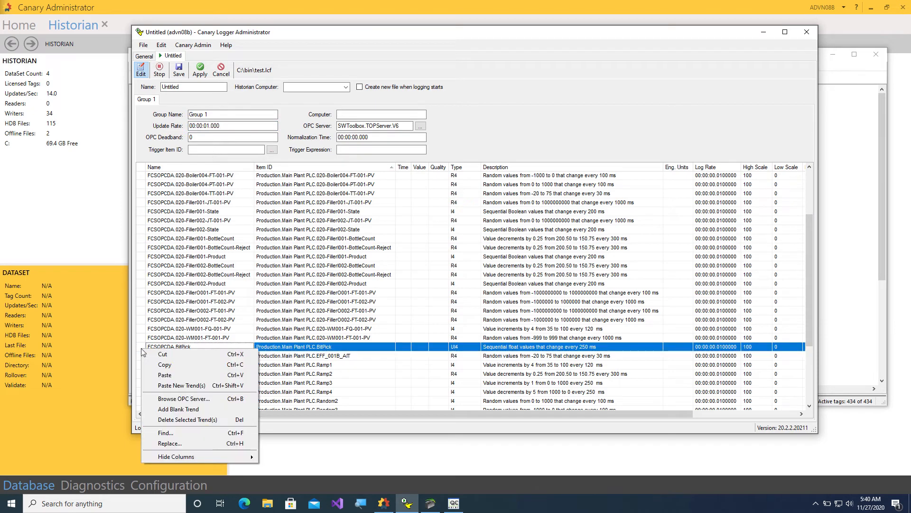
left_click(165, 365)
scroll(167, 364, "down", 4)
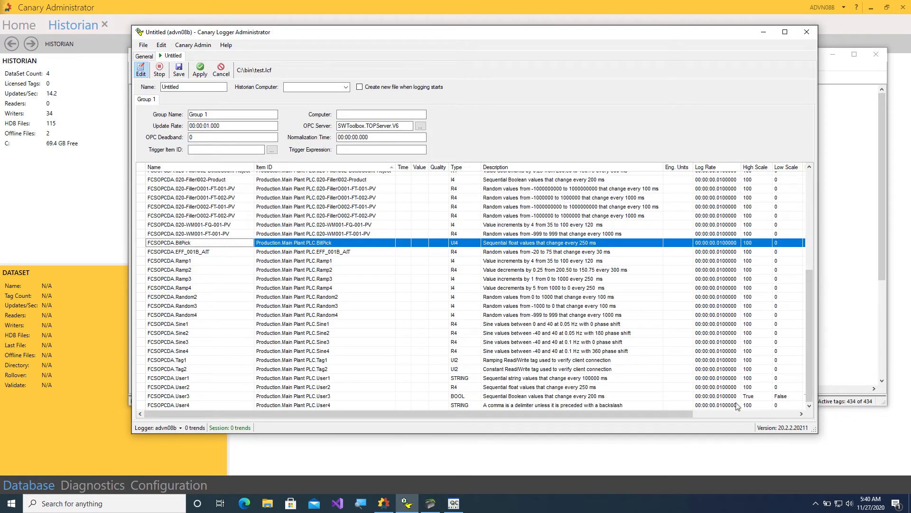
left_click_drag(816, 432, 834, 476)
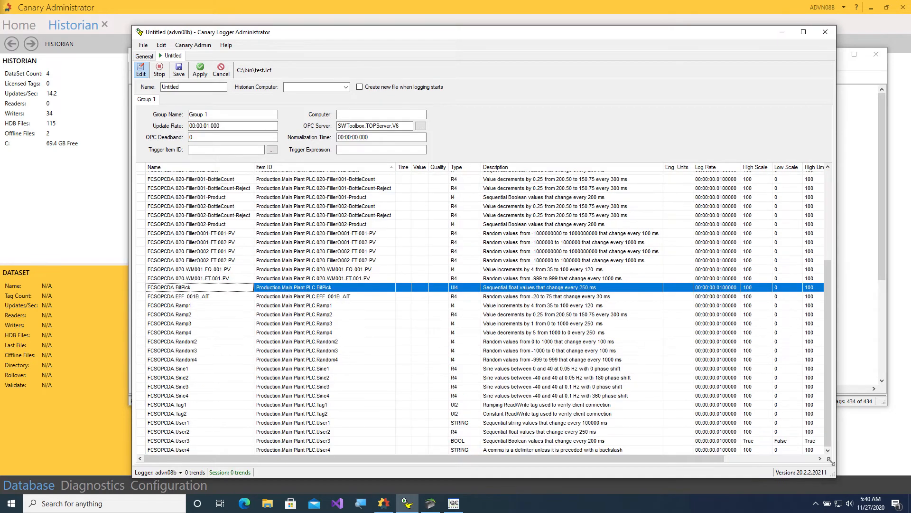
right_click(142, 450)
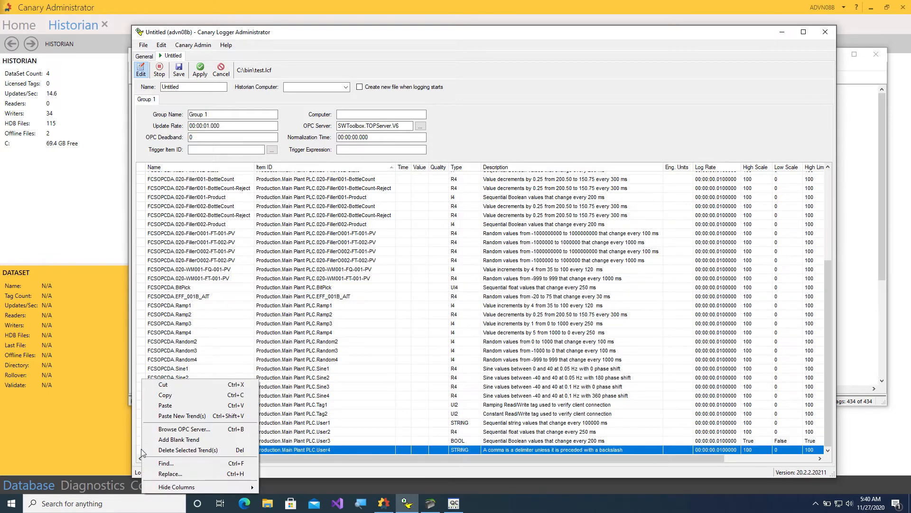
left_click(192, 405)
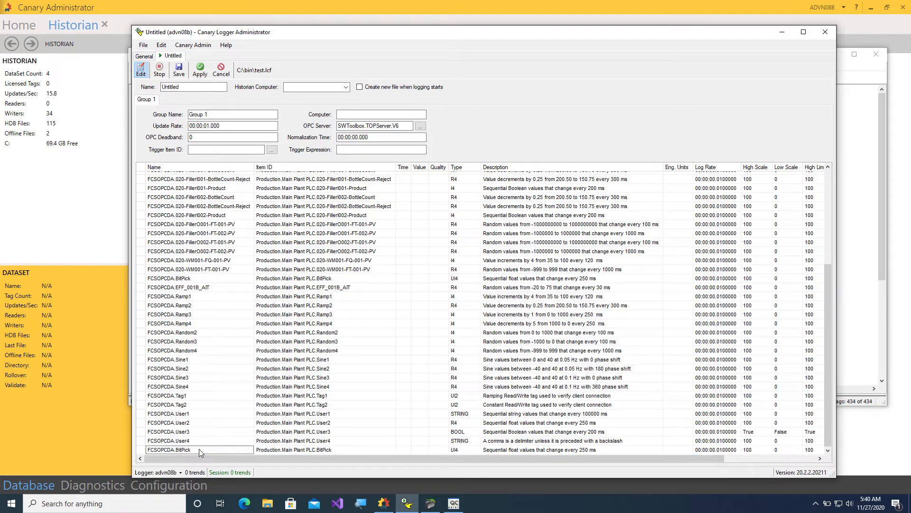
Rename the duplicate BitPick entry to FCSOPCDA.BitPickRun.
left_click(198, 451)
left_click(191, 449)
type("Run")
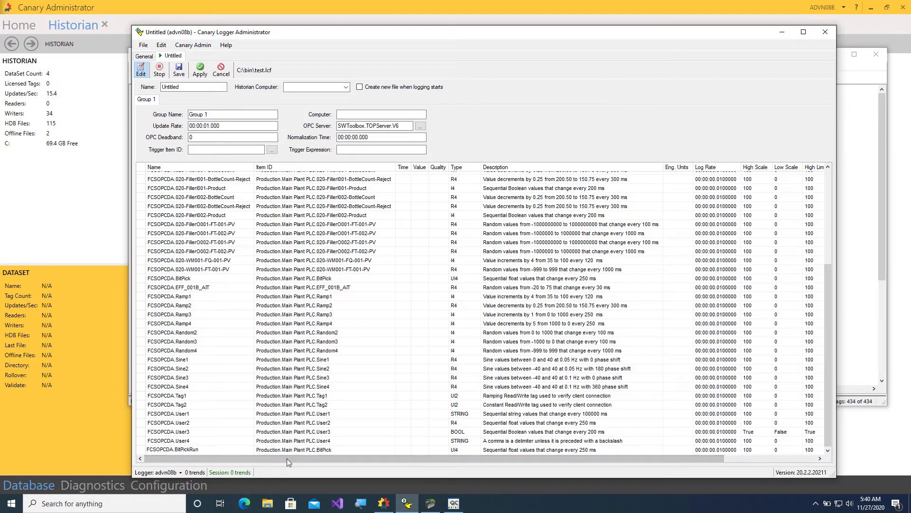
left_click_drag(286, 458, 363, 468)
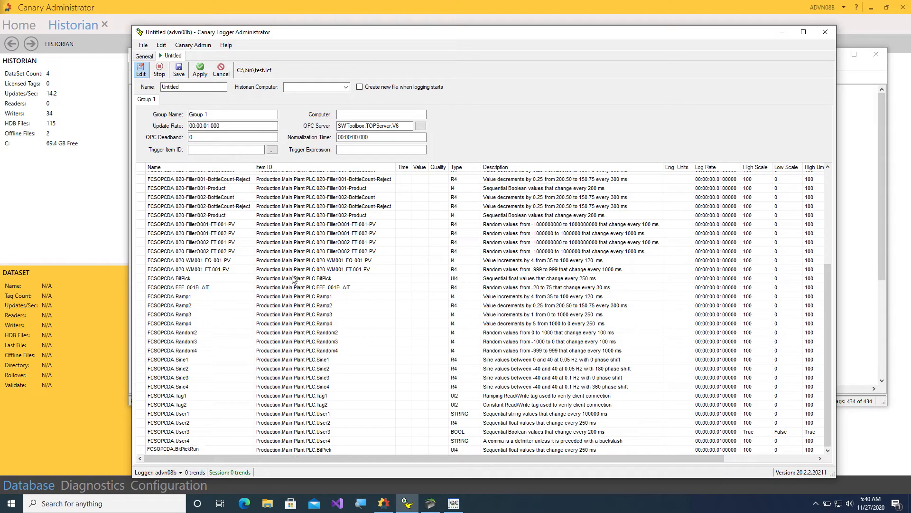
left_click_drag(377, 458, 553, 449)
left_click_drag(489, 33, 382, 15)
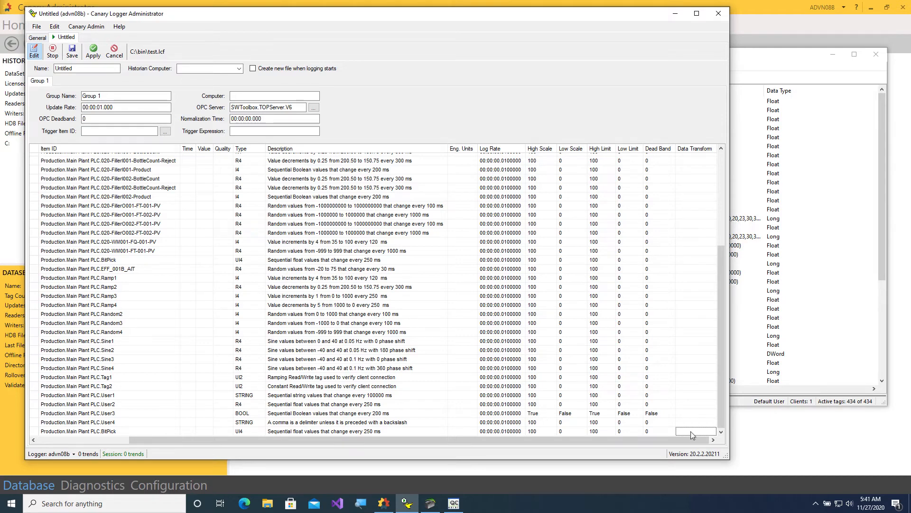
Give the BitPickRun entry an x&1 data transform and BOOL data type, then save.
left_click(691, 432)
type("x&")
type("1")
left_click(246, 431)
left_click(261, 432)
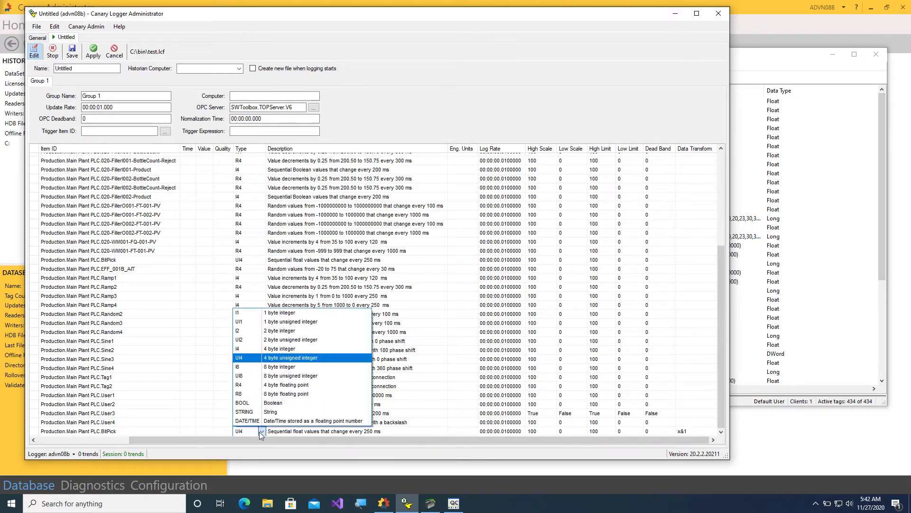
left_click(268, 403)
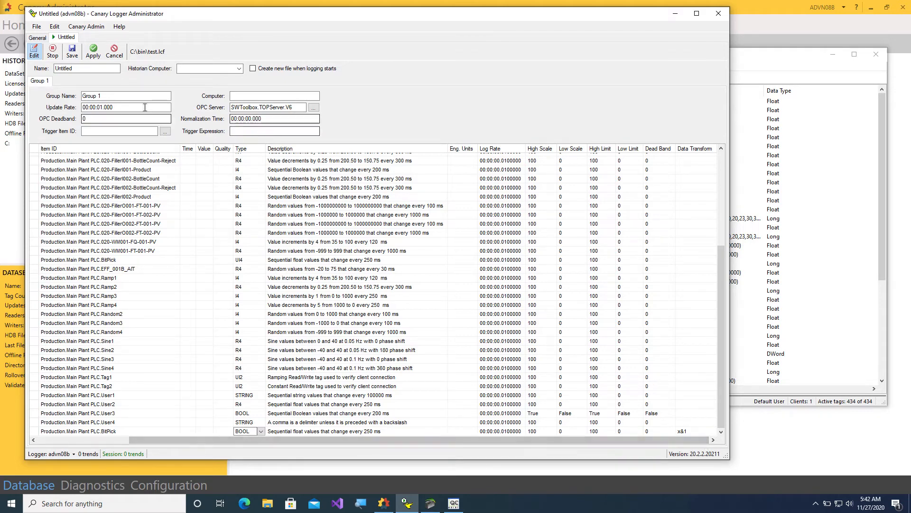
left_click(76, 55)
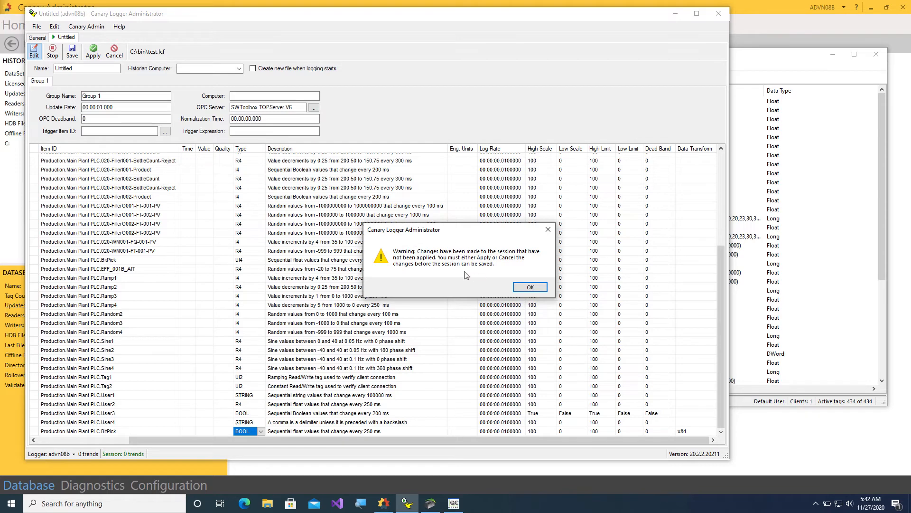
Apply the pending changes, save the session to test.lcf, and minimize the Logger and TOP Server windows.
left_click(522, 288)
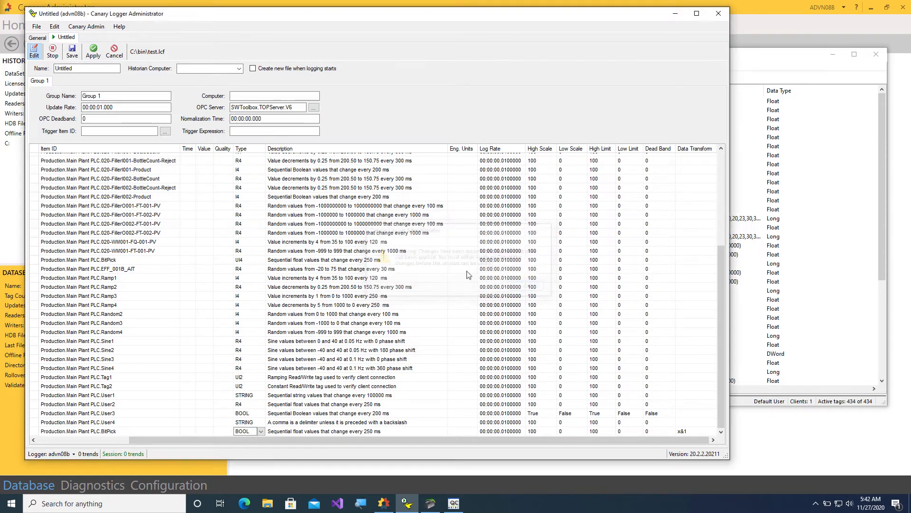
left_click(93, 52)
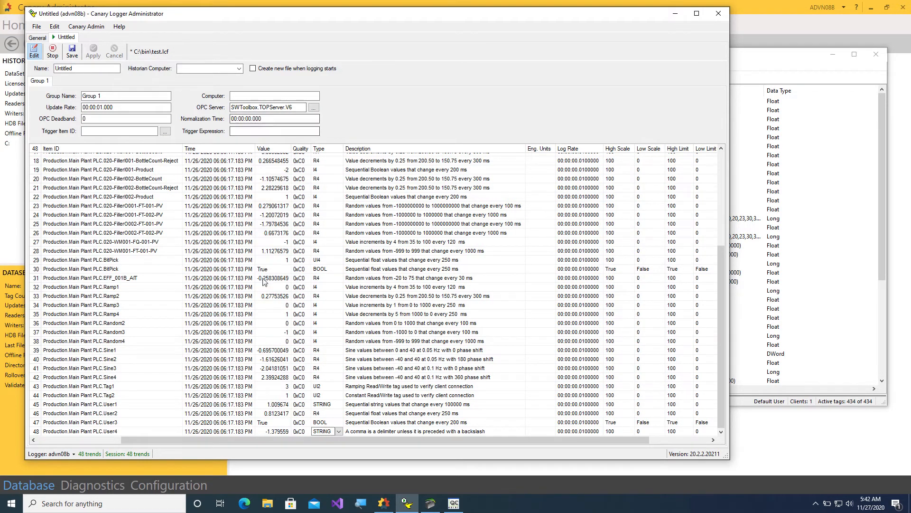
left_click(43, 271)
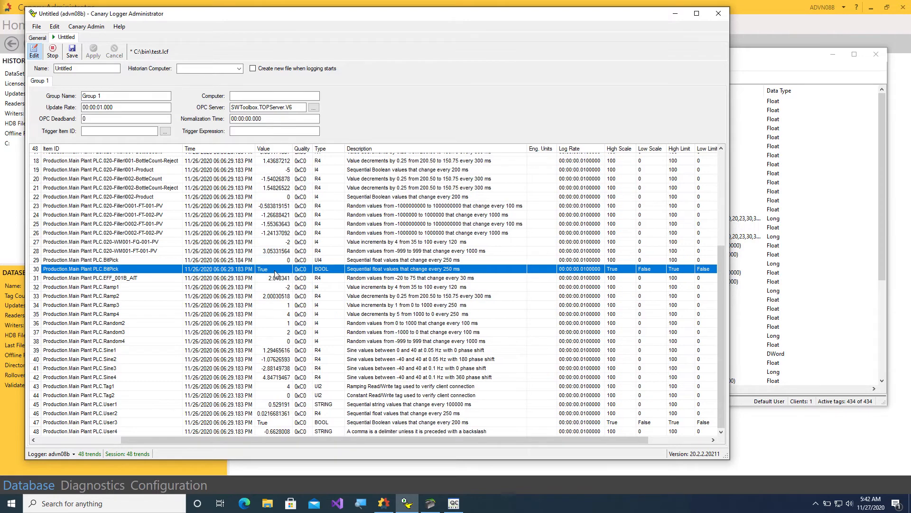
left_click_drag(401, 441, 313, 440)
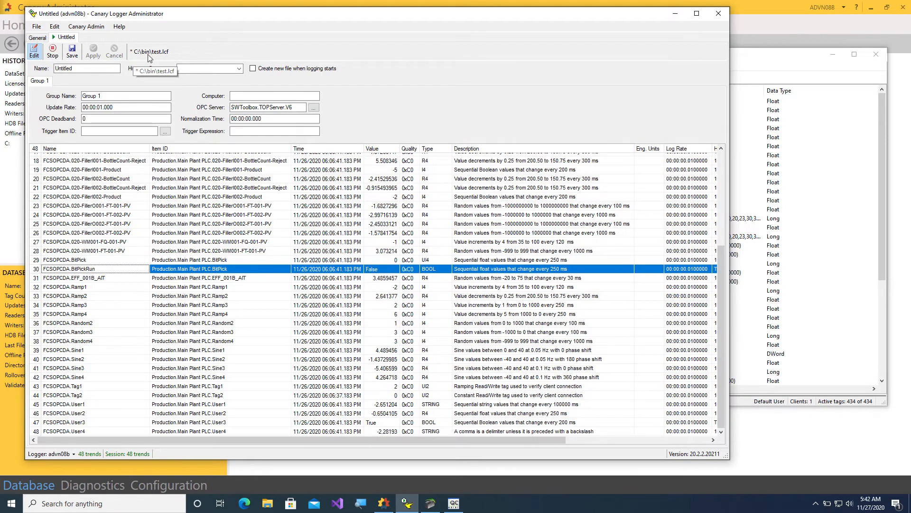
left_click(71, 54)
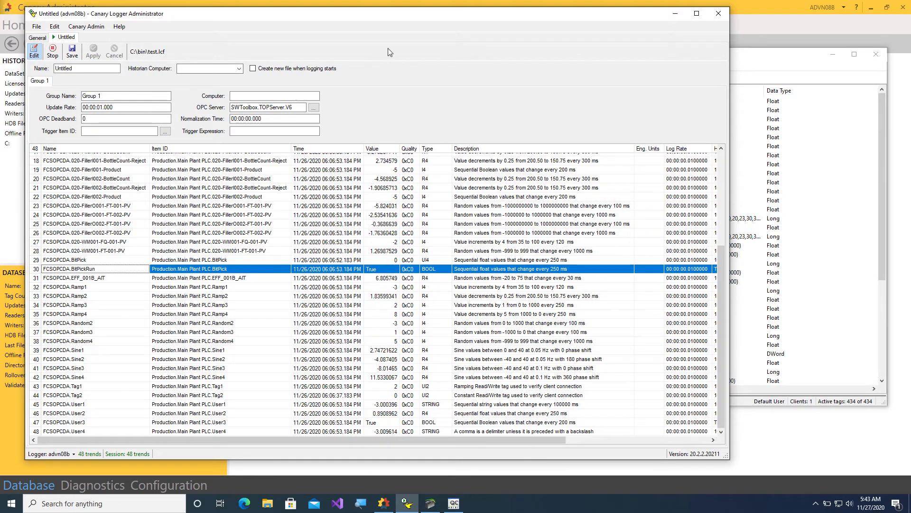
left_click(676, 17)
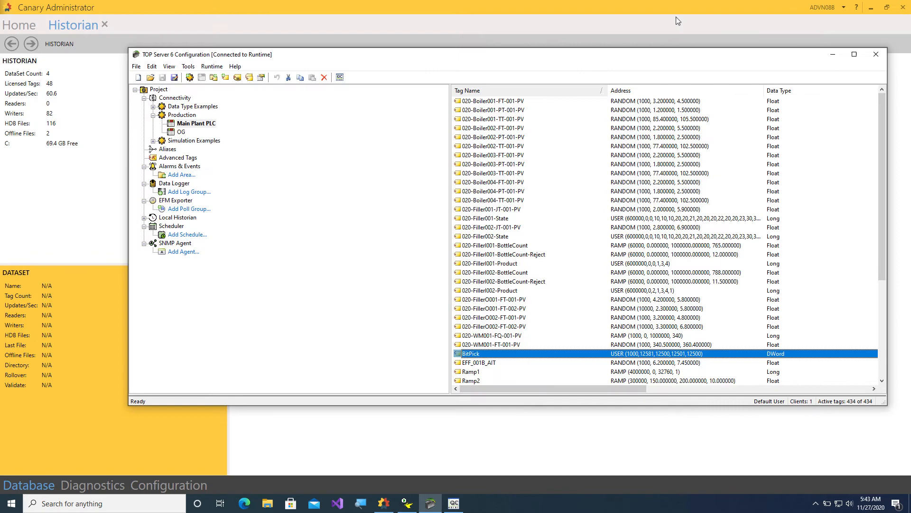
left_click(833, 54)
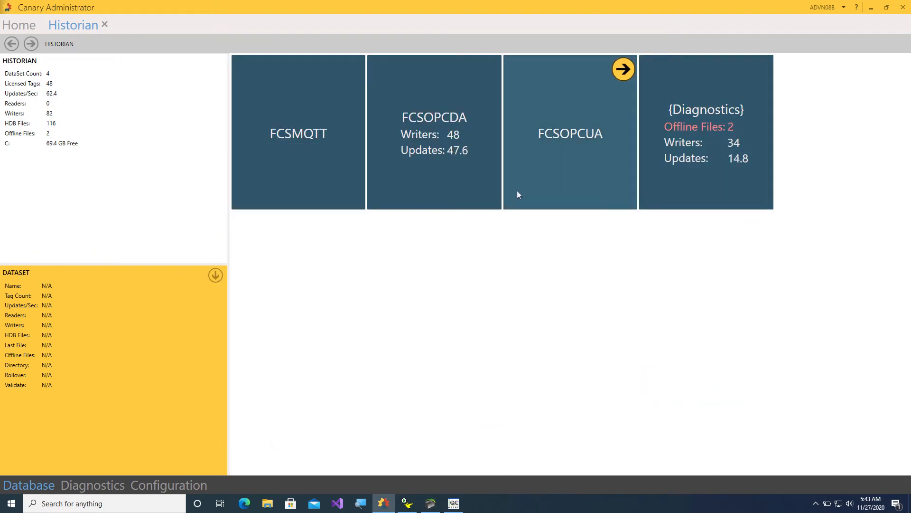
Open the Nov 27 2020 history file of the FCSOPCDA dataset.
mouse_move(485, 123)
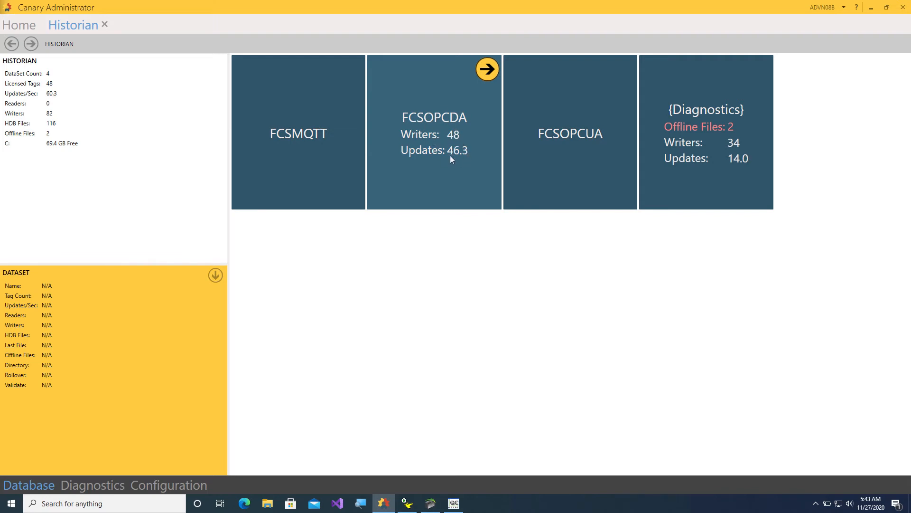
left_click(492, 70)
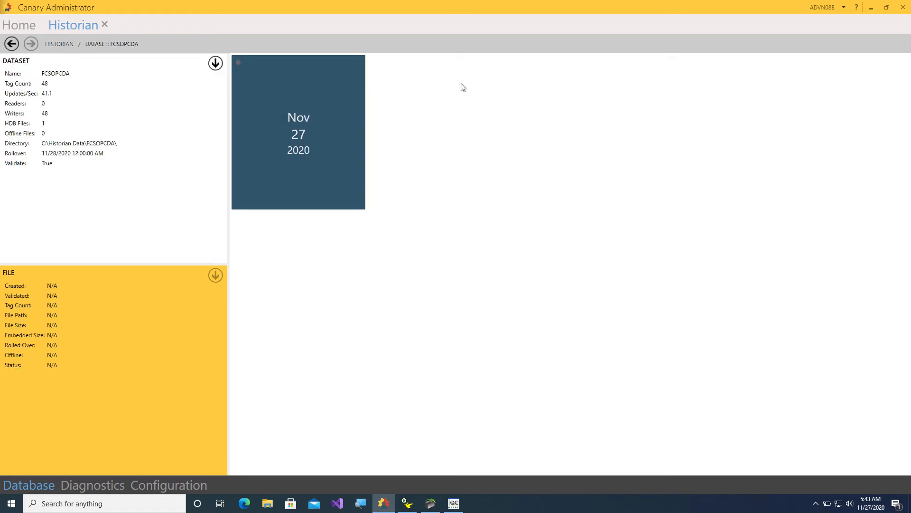
mouse_move(296, 93)
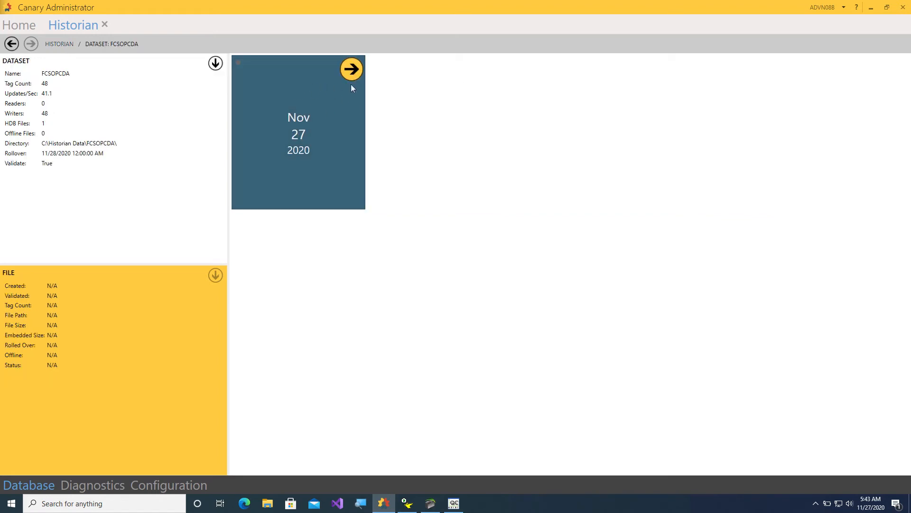
left_click(351, 70)
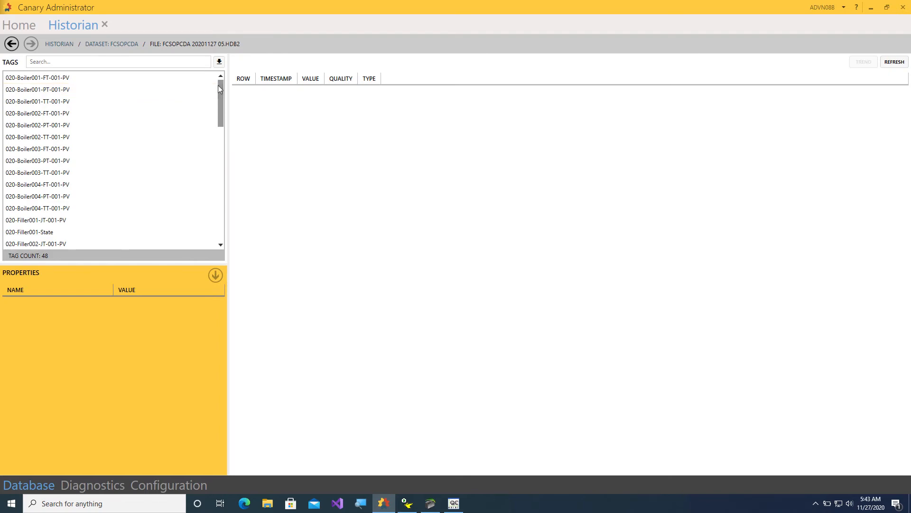
left_click_drag(221, 89, 220, 110)
Check logged values for BitPick, BitPickRun and other tags, then return to the Home dashboard.
left_click(64, 114)
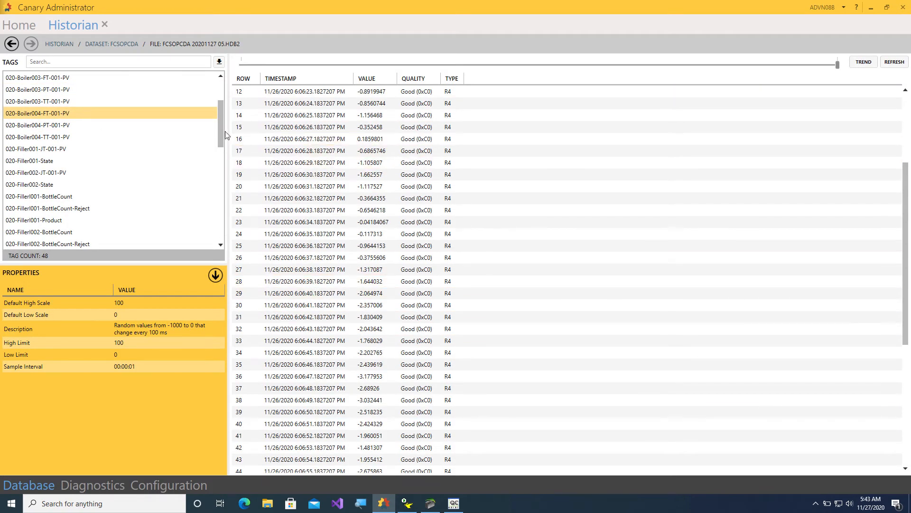
left_click_drag(220, 134, 220, 185)
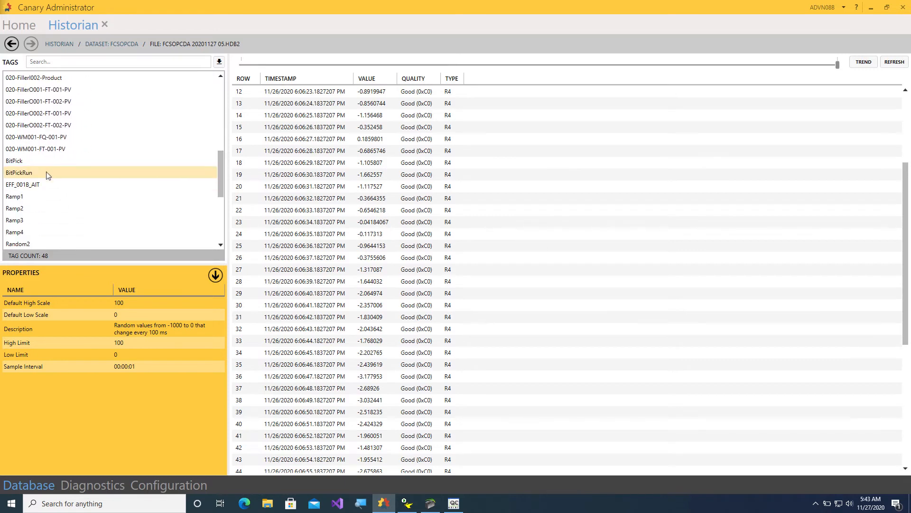
left_click(53, 161)
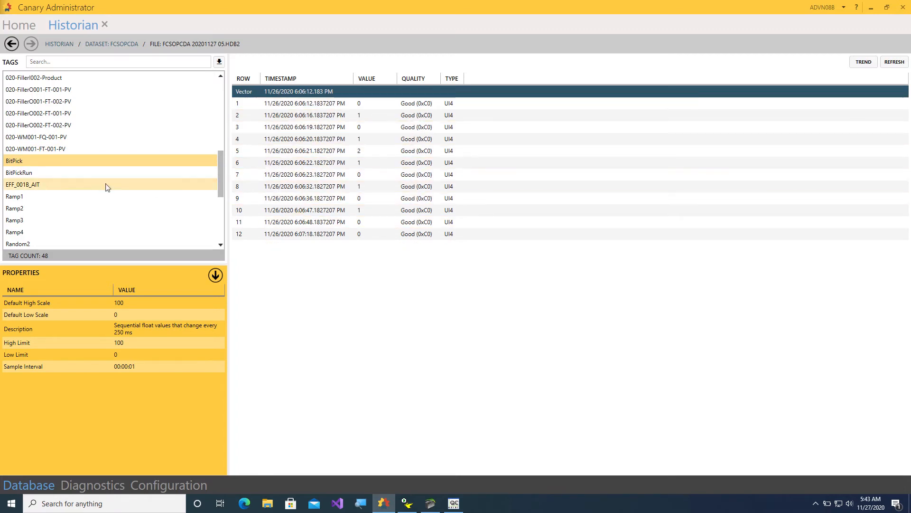
left_click(53, 175)
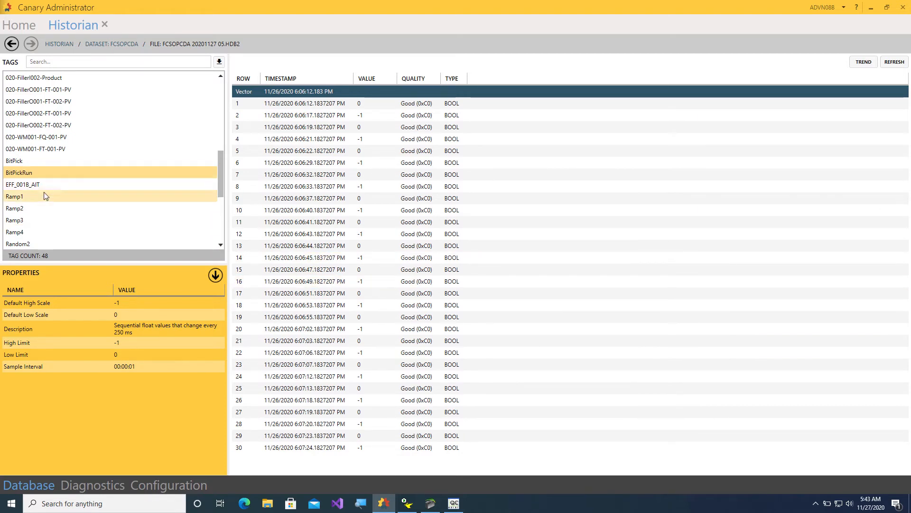
left_click(44, 138)
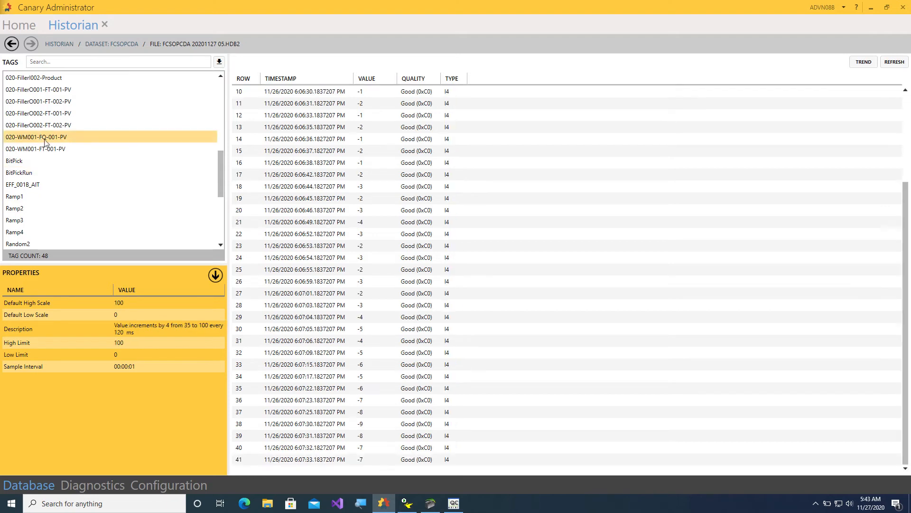
left_click(71, 115)
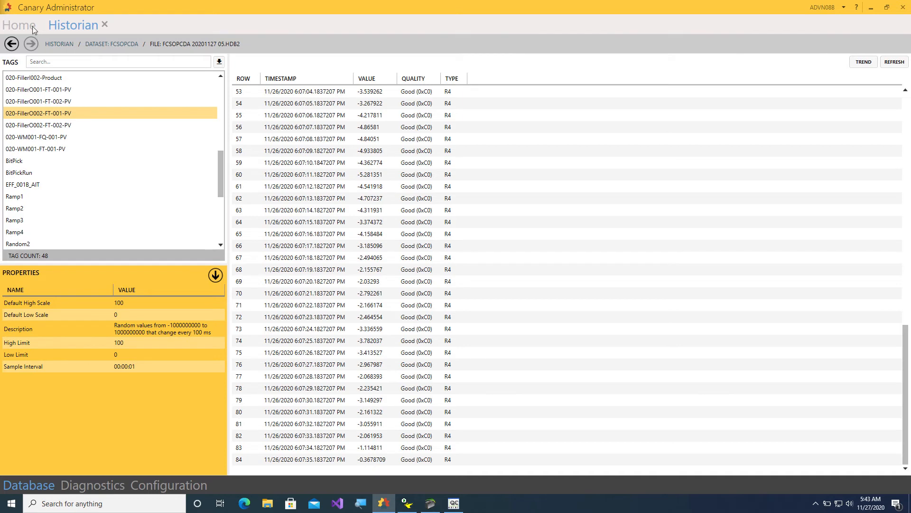
left_click(19, 26)
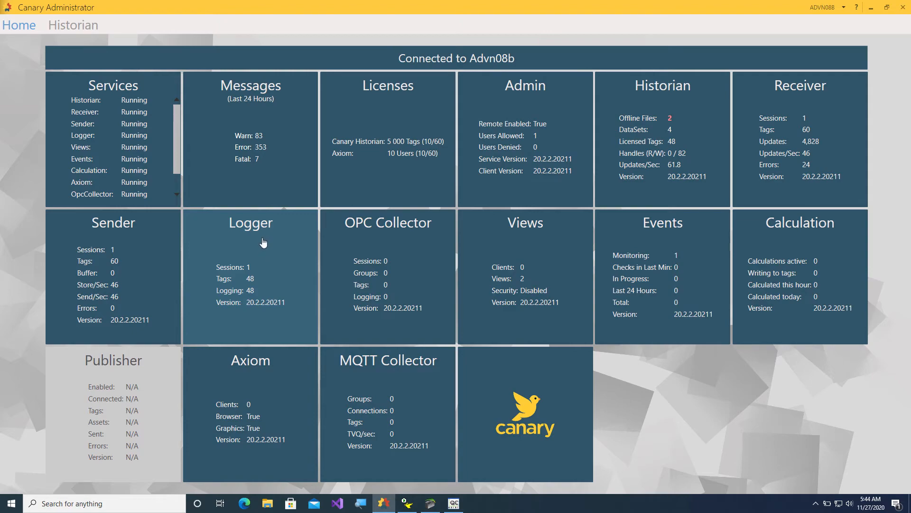
Bring the Logger Administrator with the test.lcf session's 48 live trends back to the front.
left_click(408, 505)
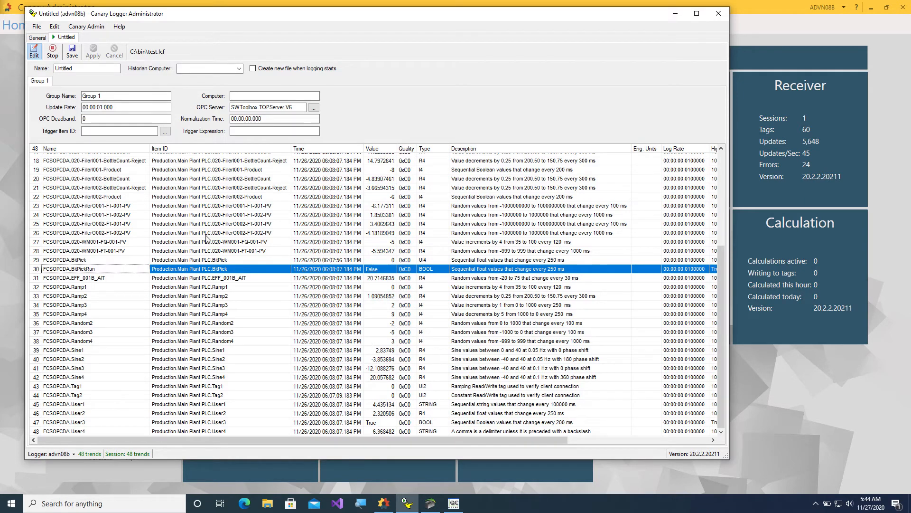
left_click(393, 507)
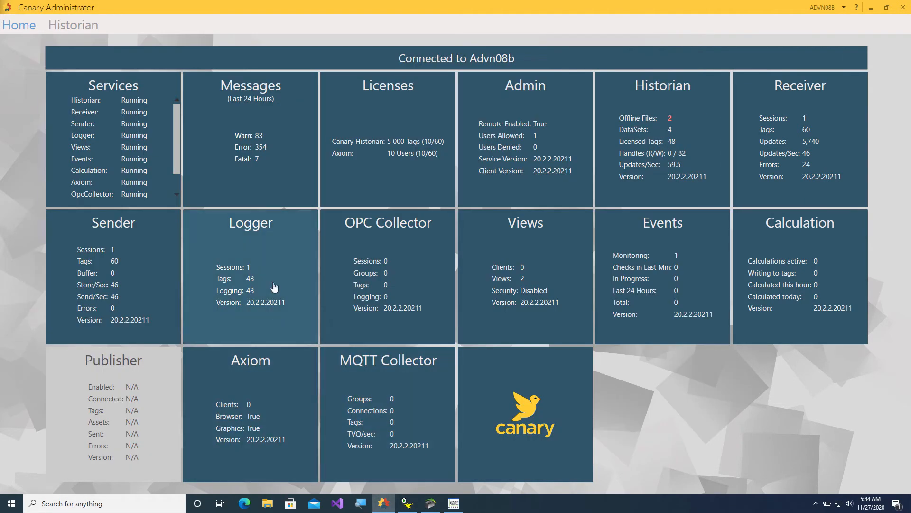
left_click(277, 247)
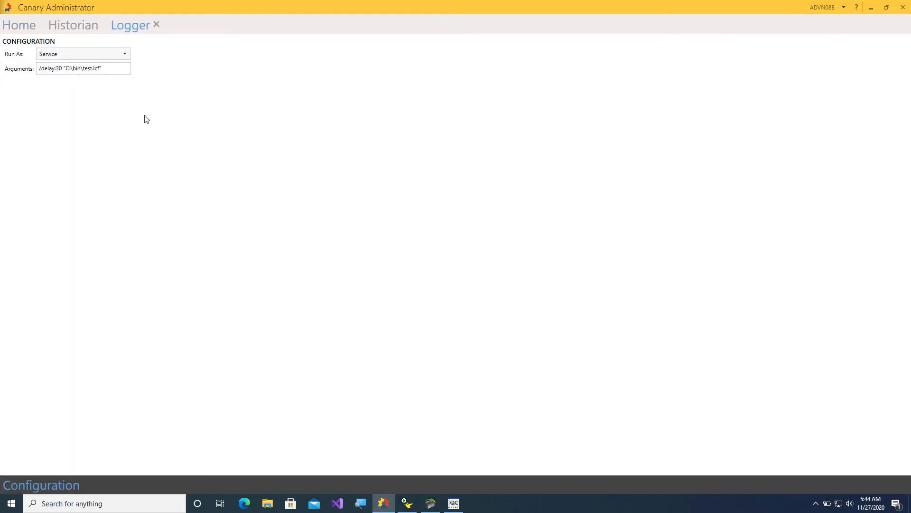
left_click(407, 503)
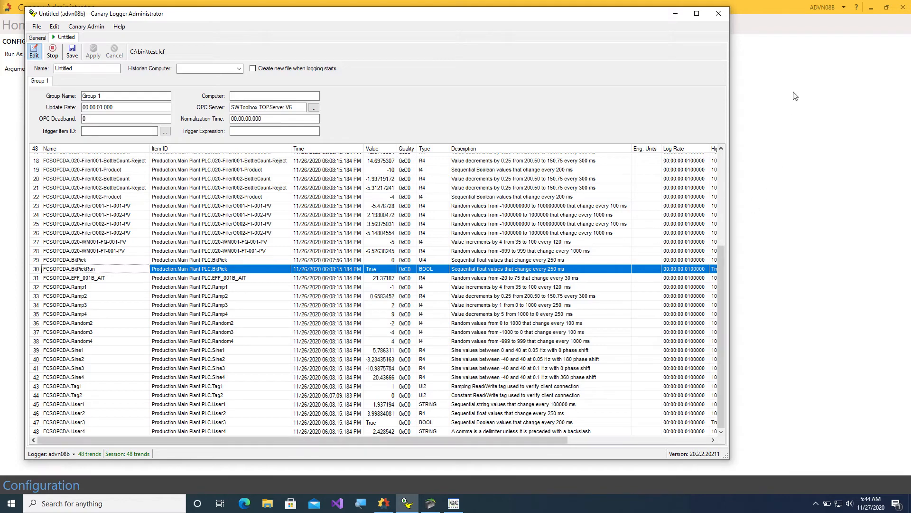
left_click(676, 14)
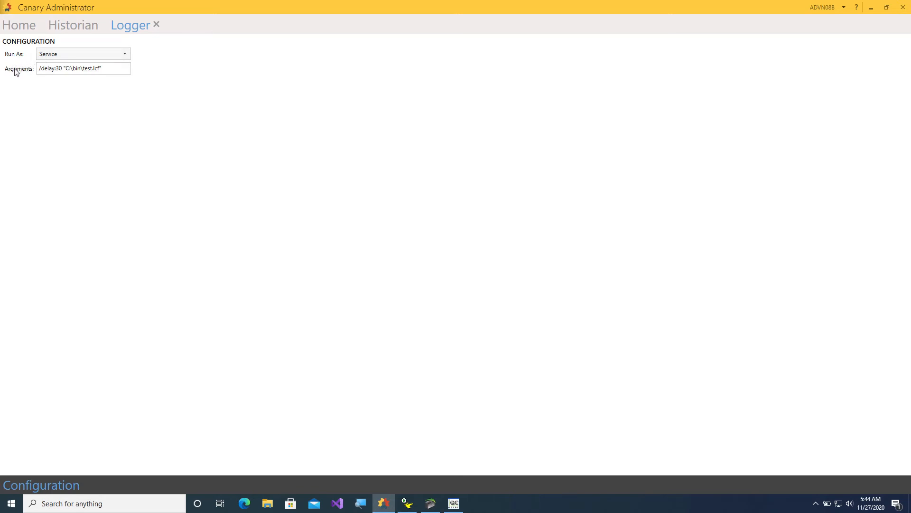
left_click(408, 503)
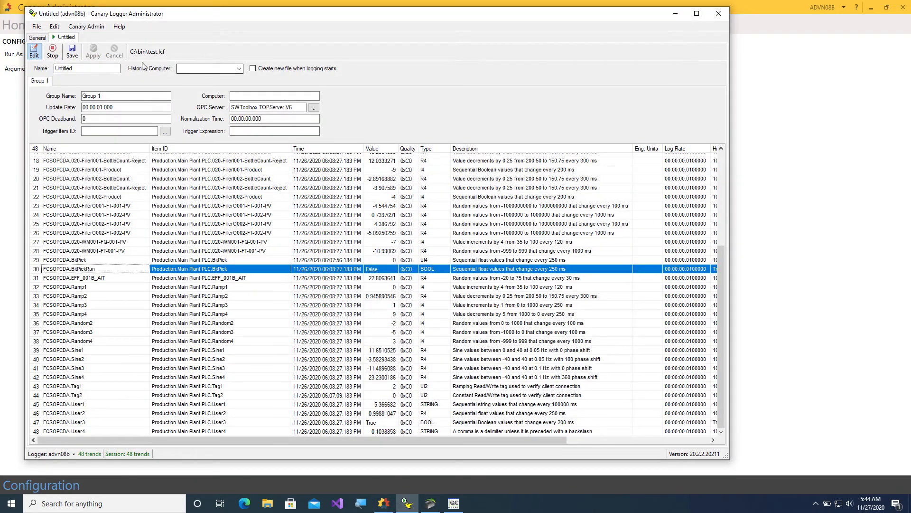
left_click(38, 27)
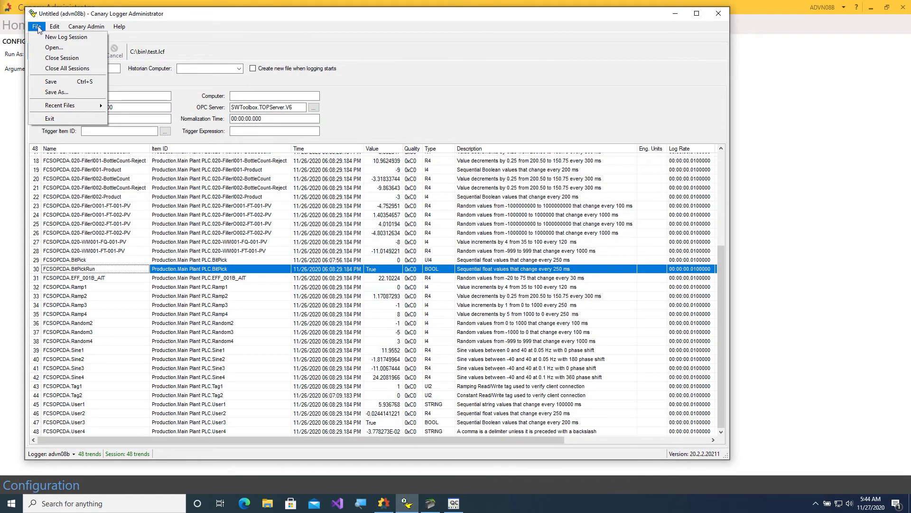
Confirm through Save As that test.lcf lives in C:\bin, cancel, and close Logger Administrator.
left_click(63, 93)
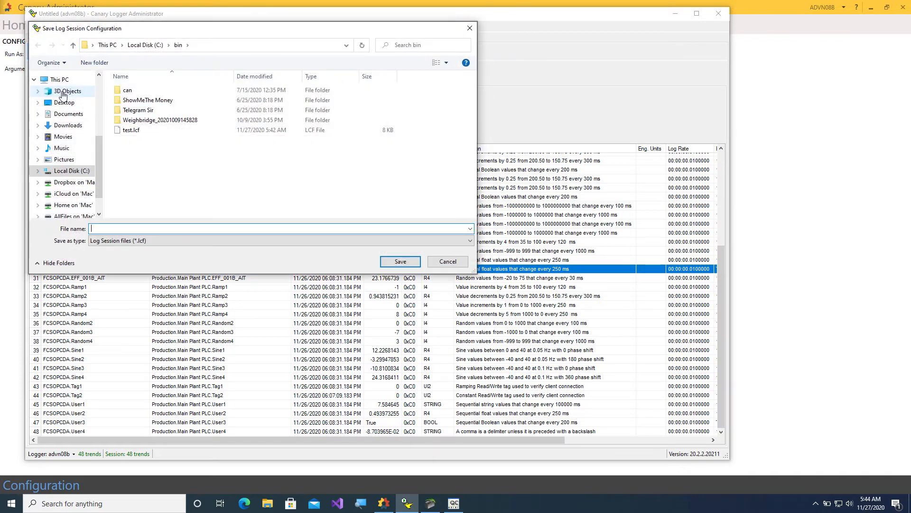
left_click(146, 131)
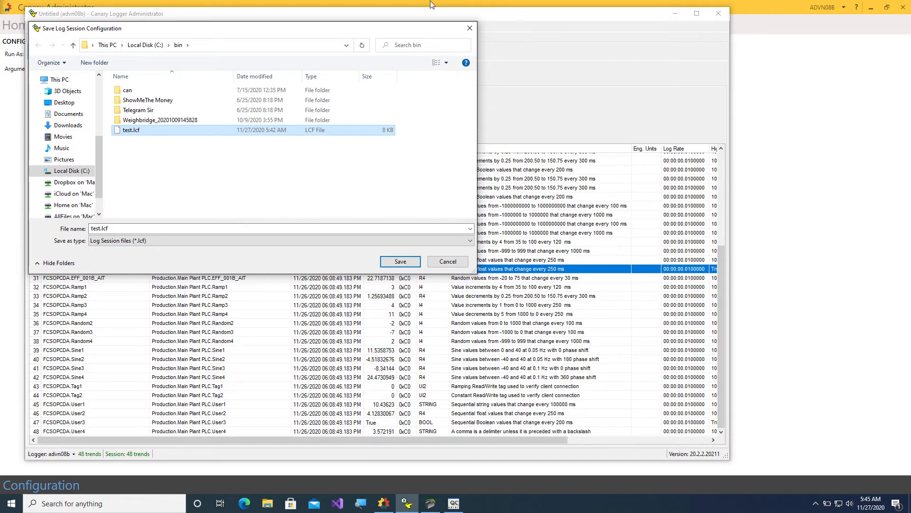
left_click(470, 28)
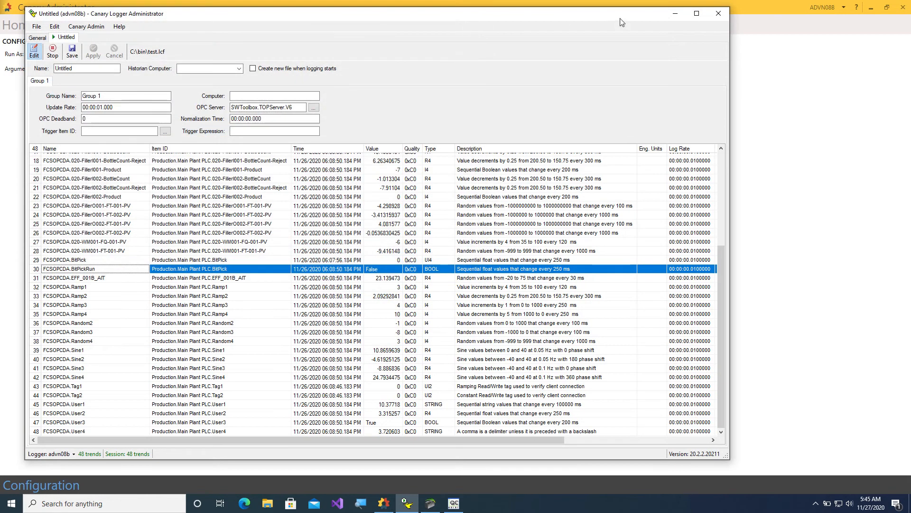
left_click(719, 18)
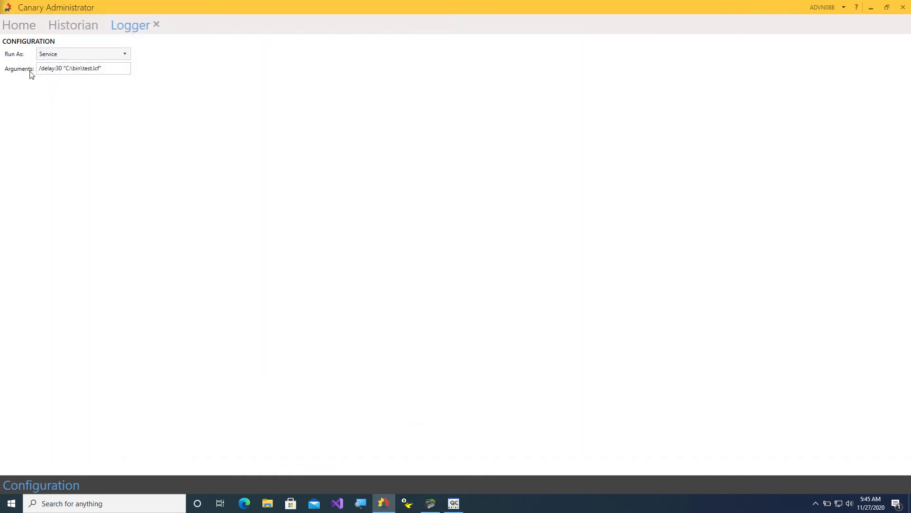
Highlight the test.lcf path in the Logger arguments, then close the Logger page.
left_click_drag(63, 68, 99, 68)
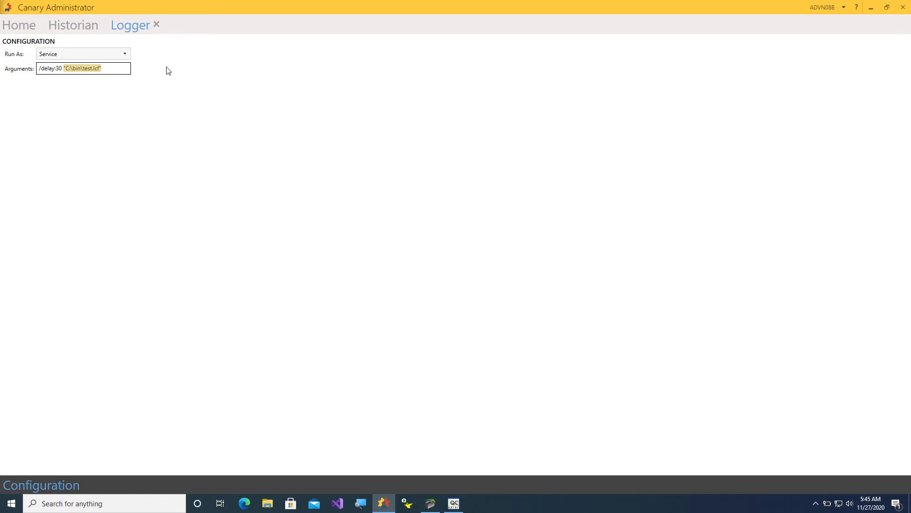
left_click(156, 24)
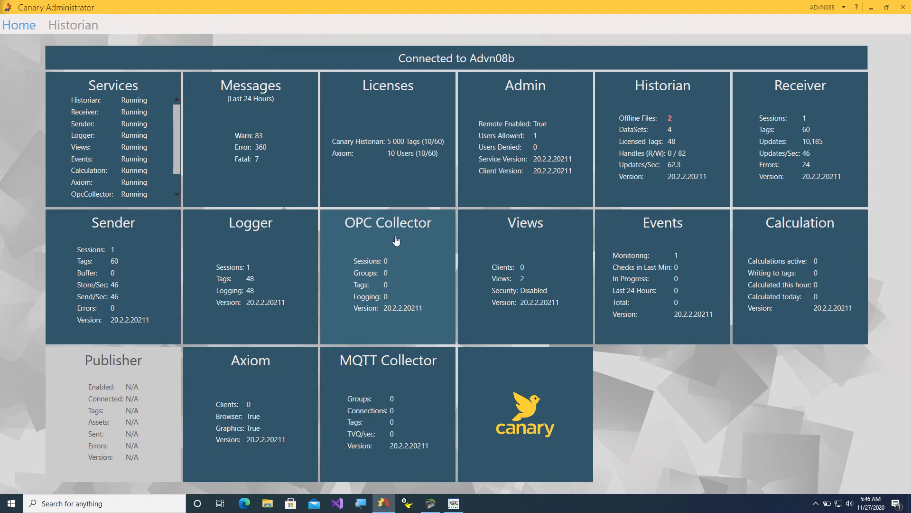
Start a new session in the OPC Collector configuration.
left_click(396, 236)
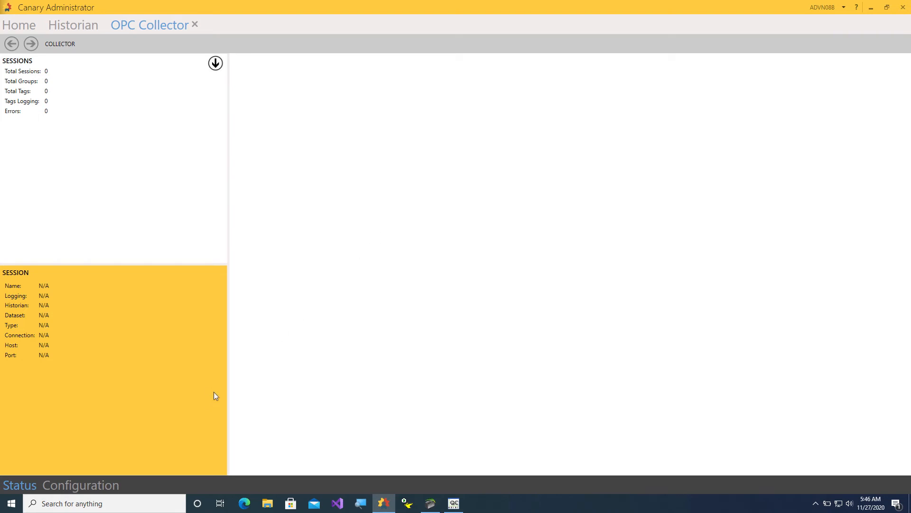
left_click(81, 483)
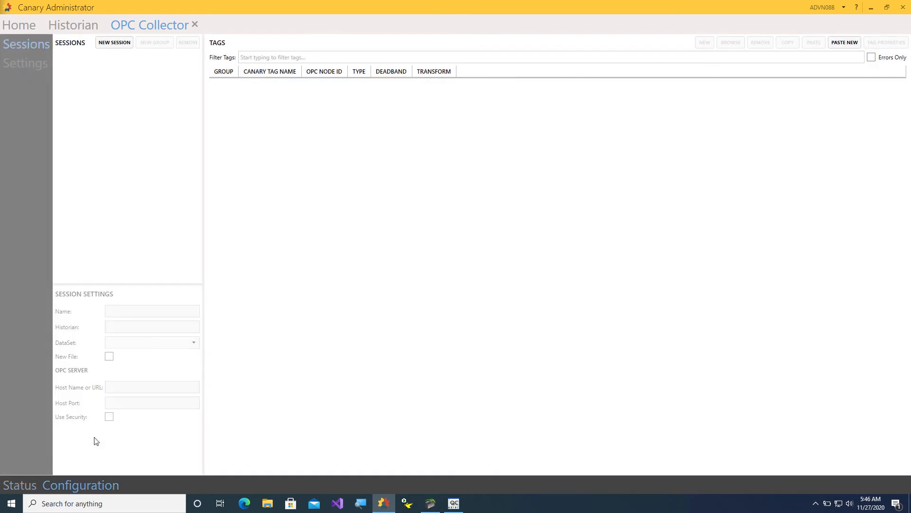
left_click(113, 44)
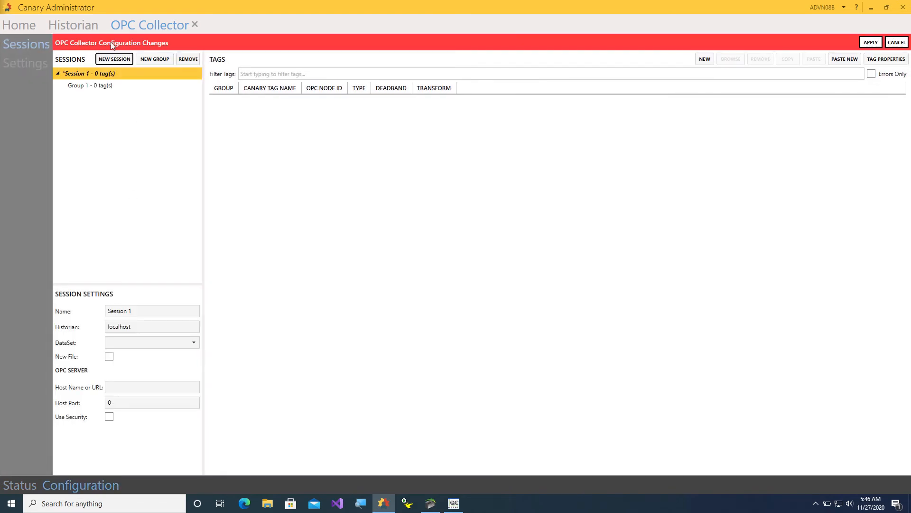
Name the session FCSOPCUA, log to dataset FCSOPCUA, and set the host to localhost.
left_click(131, 310)
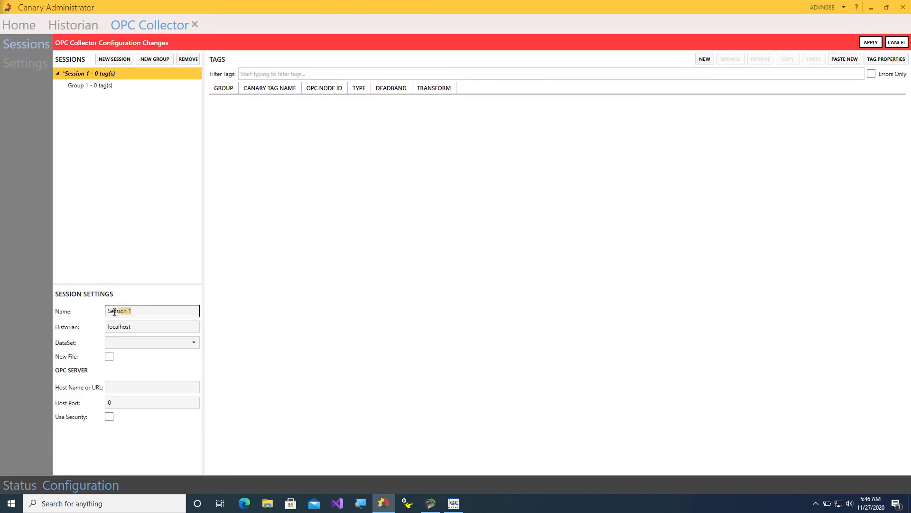
type("FCSOPCUA")
left_click(192, 341)
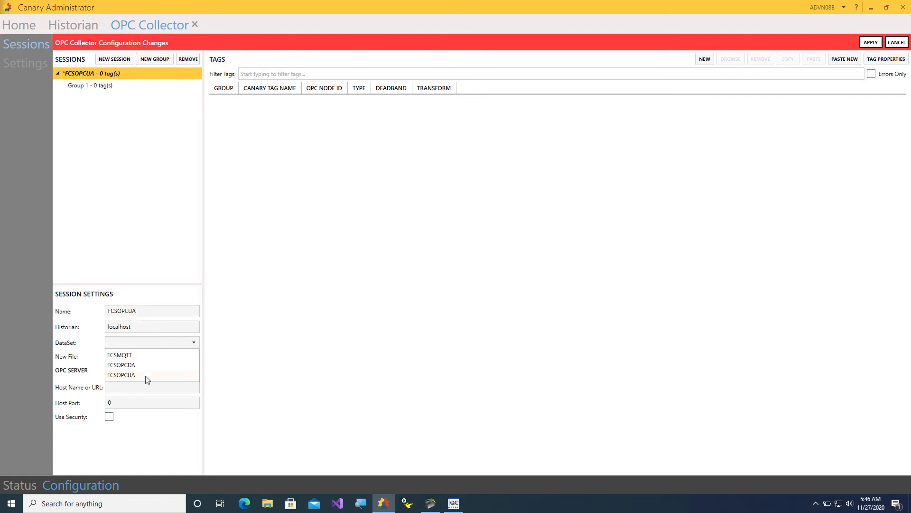
left_click(119, 375)
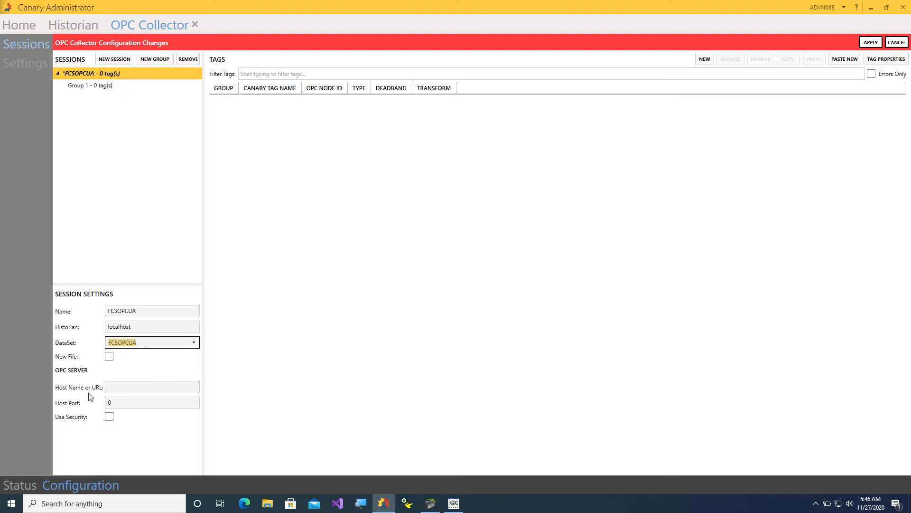
left_click(120, 387)
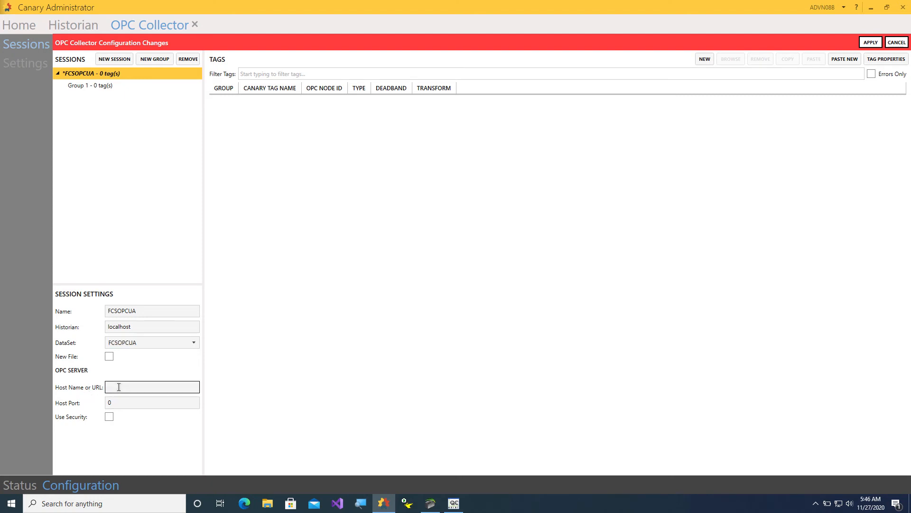
type("localhost")
left_click(815, 504)
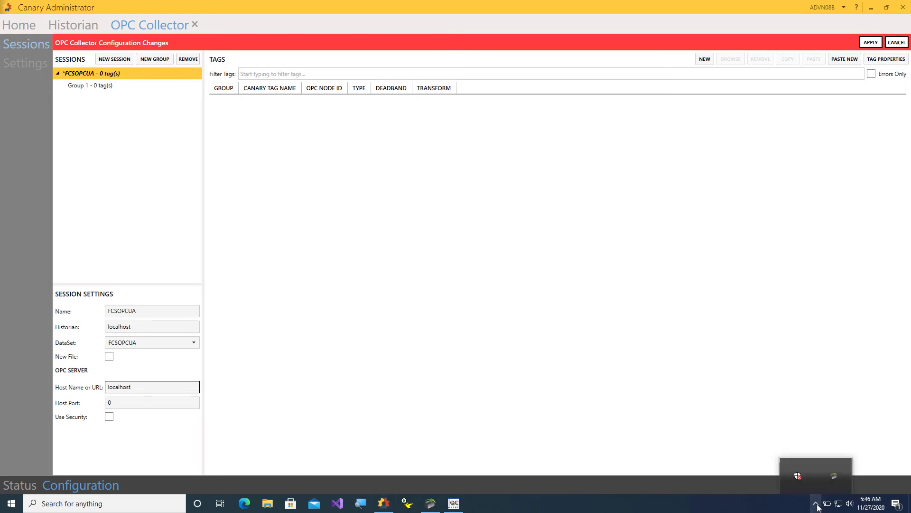
right_click(837, 481)
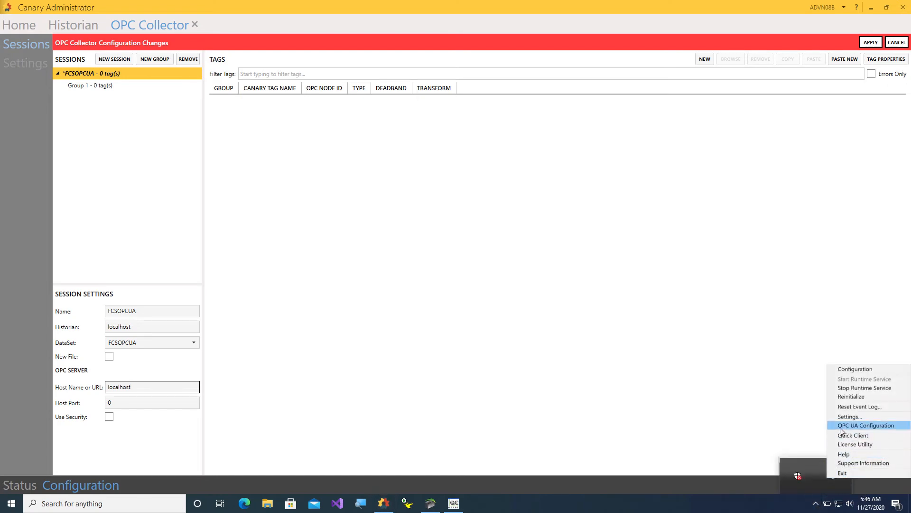
left_click(864, 426)
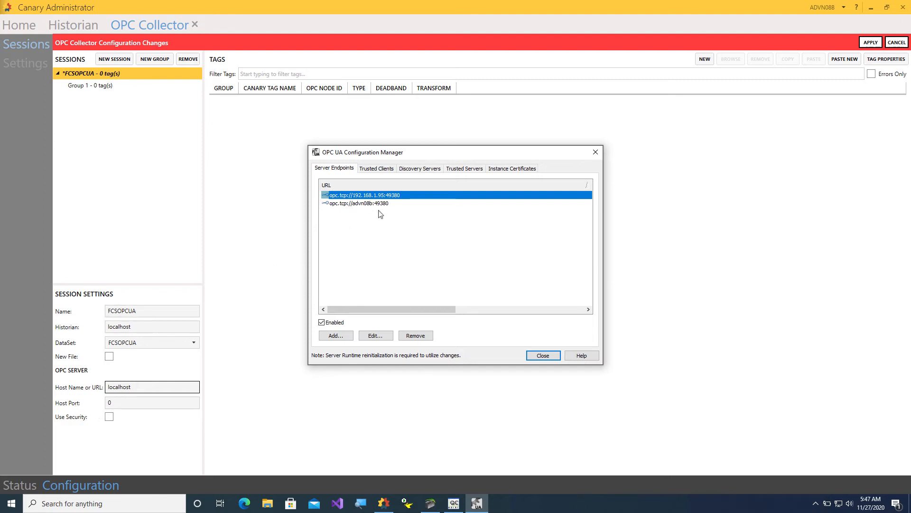
left_click(596, 152)
key("Tab")
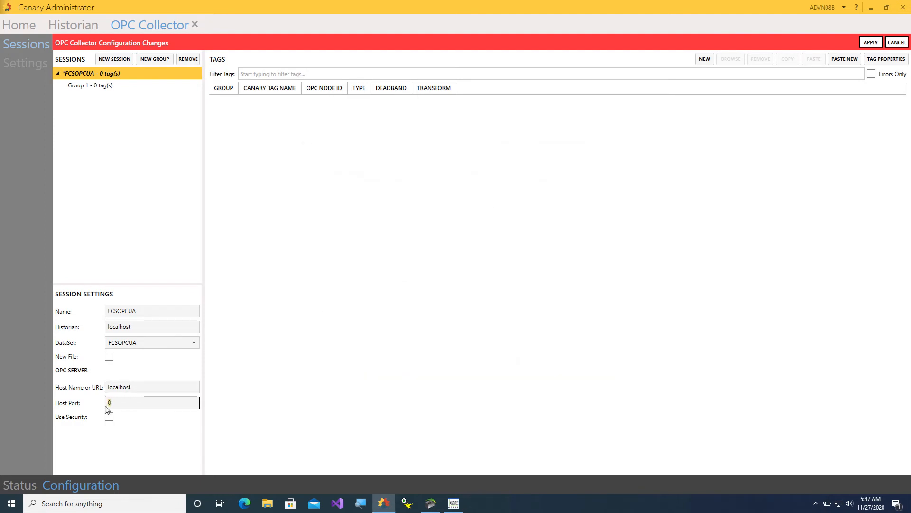
Set host port 49380, apply the FCSOPCUA session, and browse server tags for Group 1.
type("49380")
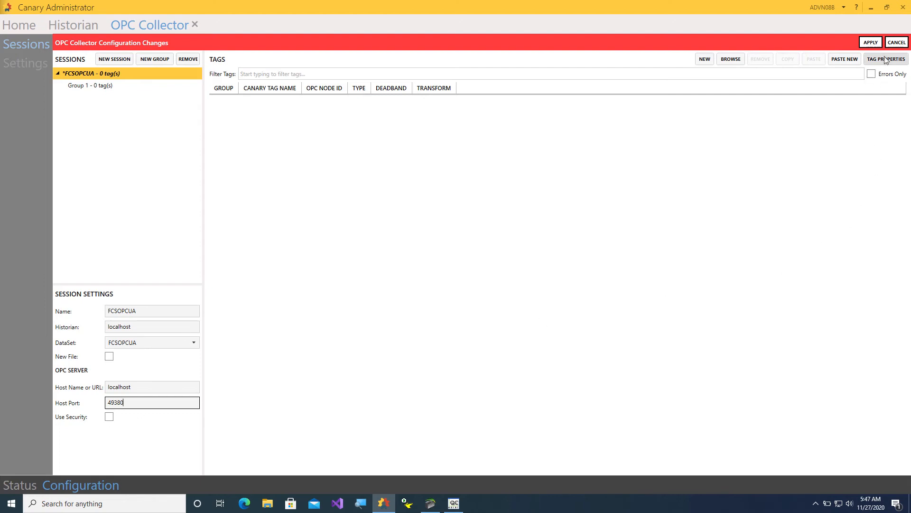
left_click(870, 43)
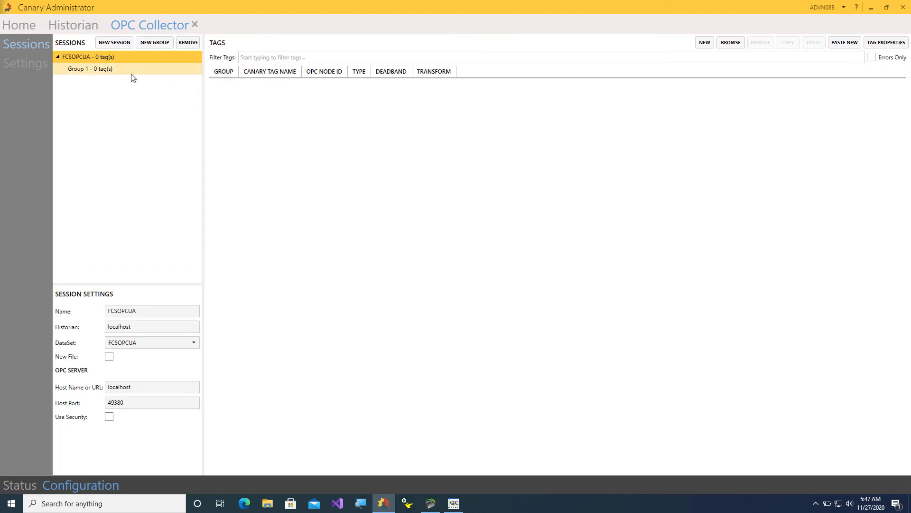
left_click(90, 68)
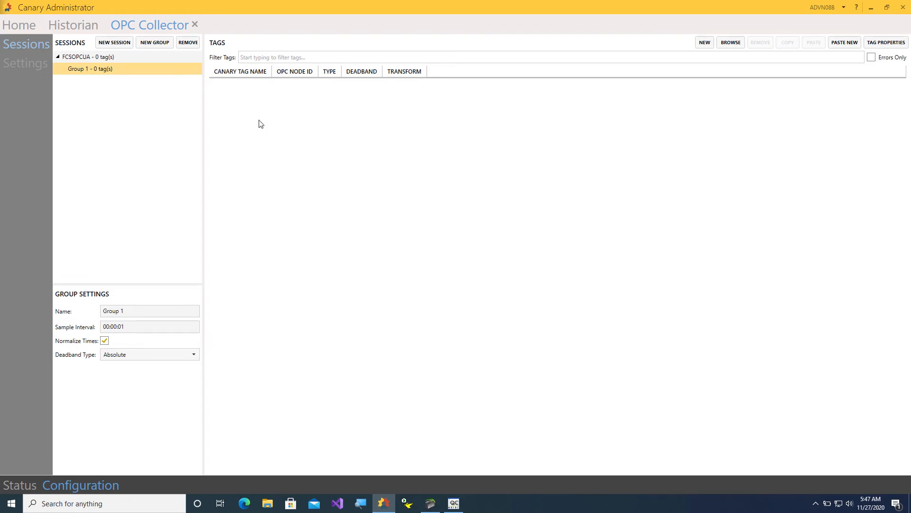
left_click(731, 47)
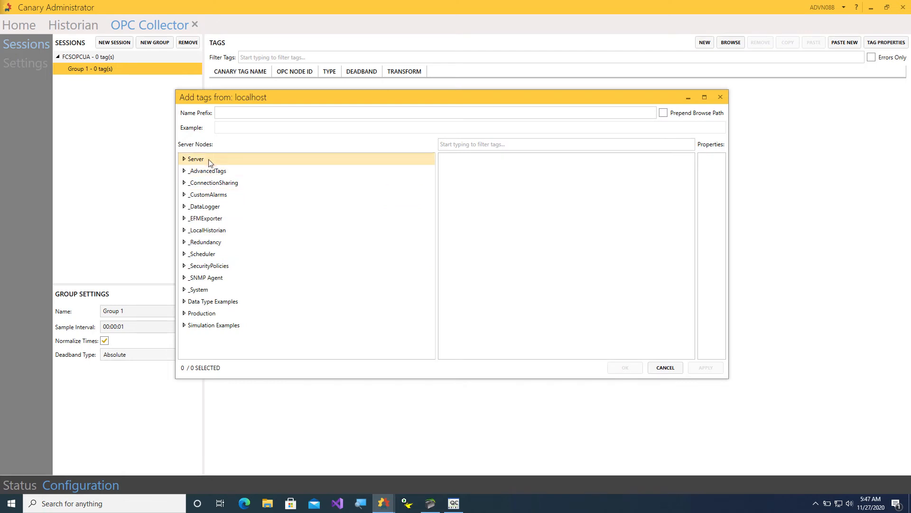
Add all 47 Main Plant PLC tags from the Production folder to Group 1.
left_click(202, 317)
left_click(183, 313)
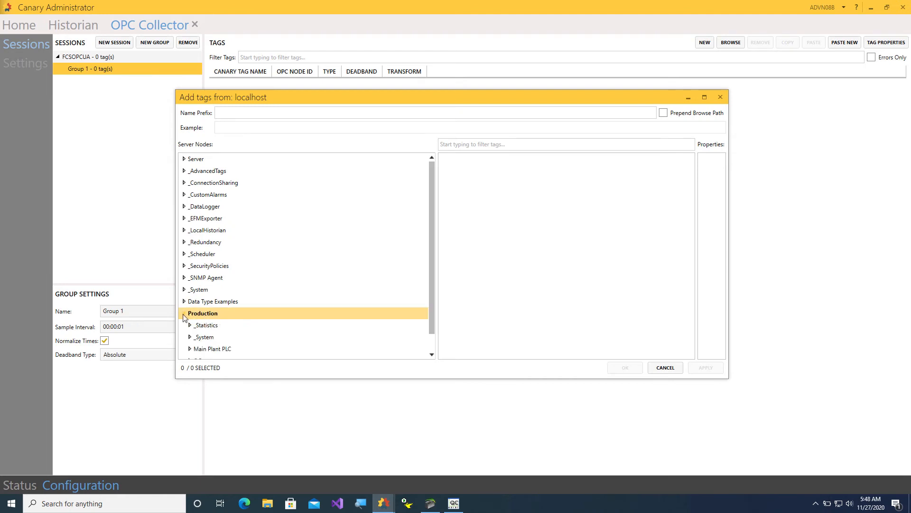
left_click(200, 351)
left_click(501, 163)
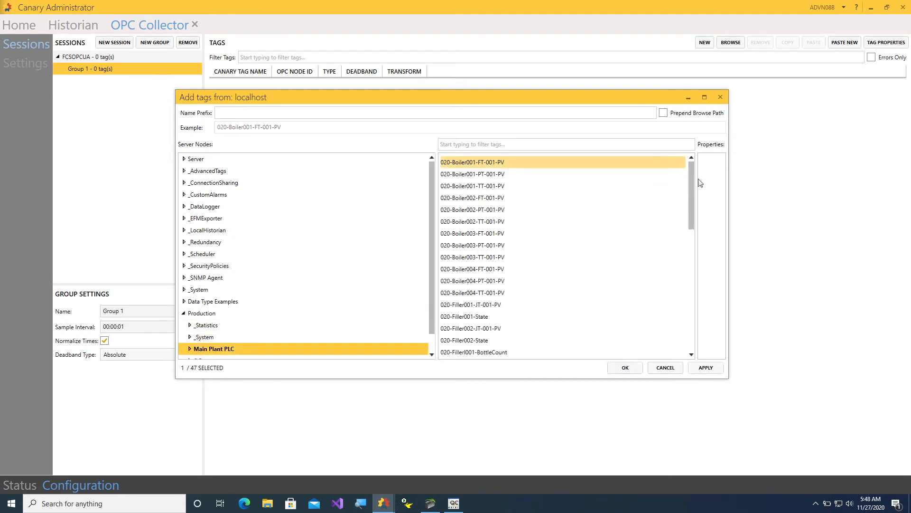
left_click_drag(691, 190, 689, 332)
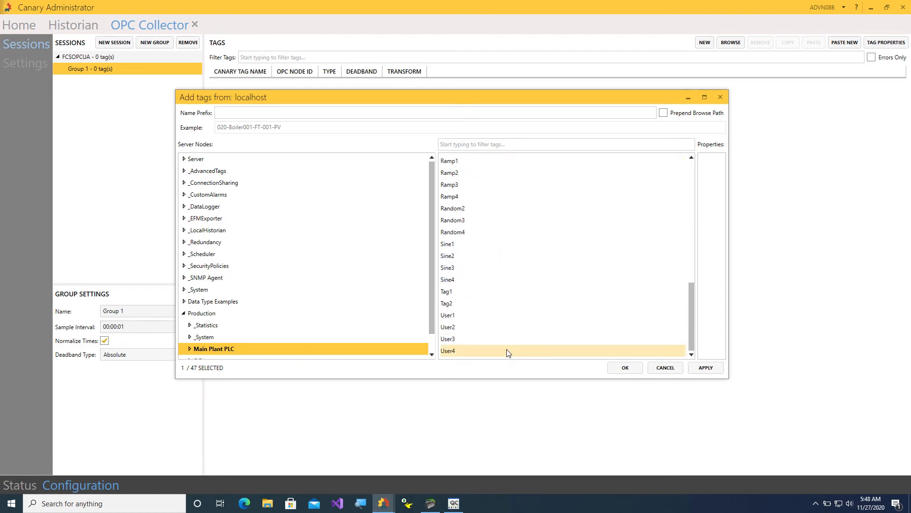
left_click(463, 353, "shift")
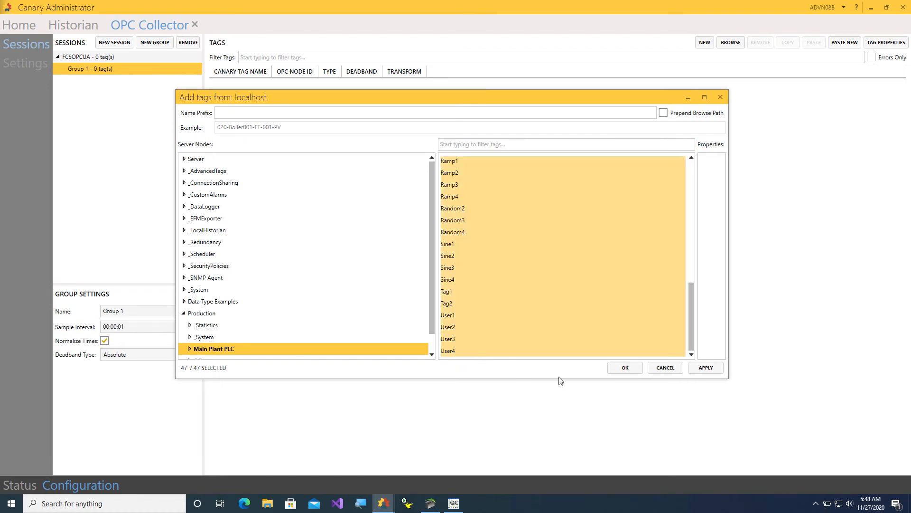
left_click(706, 368)
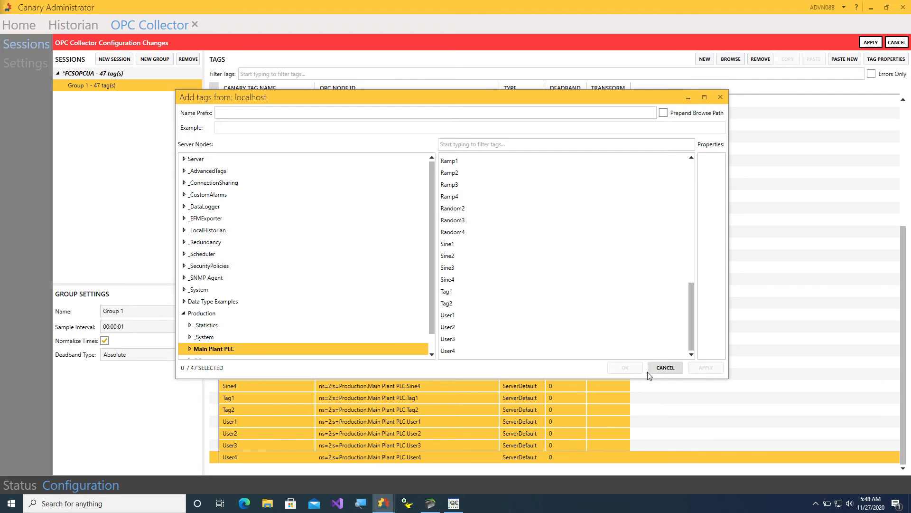
left_click(723, 99)
Apply the pending FCSOPCUA tag changes and view the collector status showing 47 tags.
left_click(622, 104)
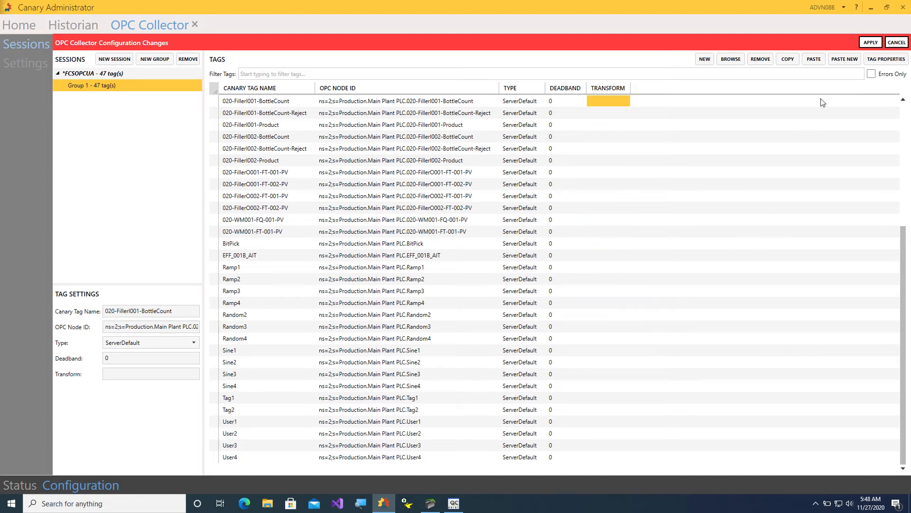
left_click(871, 43)
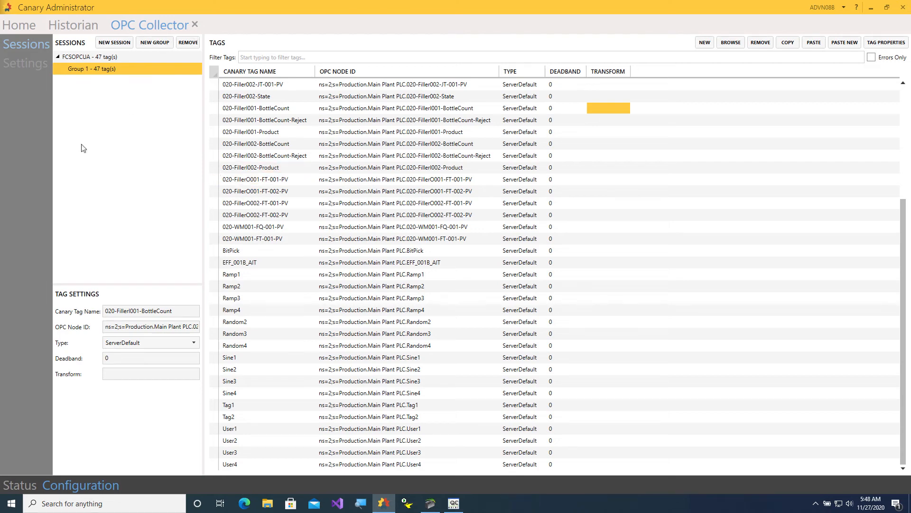
left_click(36, 482)
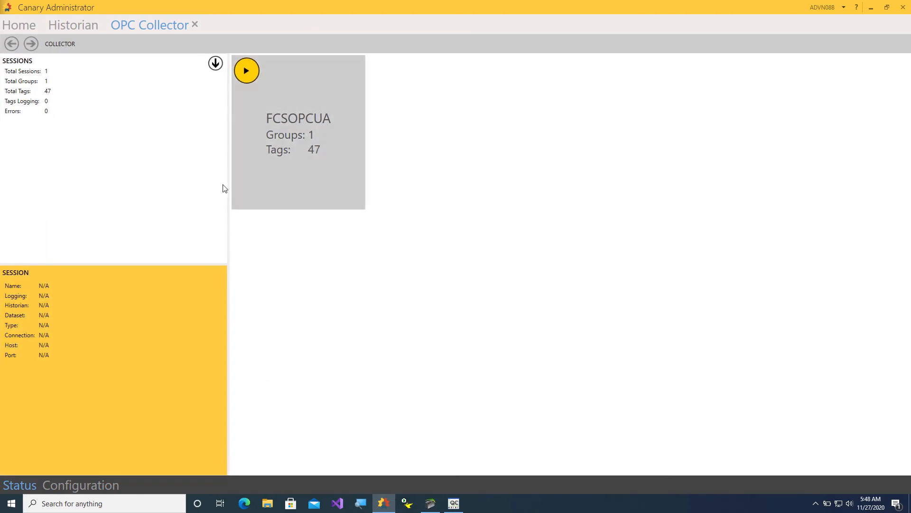
Start the FCSOPCUA session logging its 47 tags, then go to the Historian view.
left_click(252, 74)
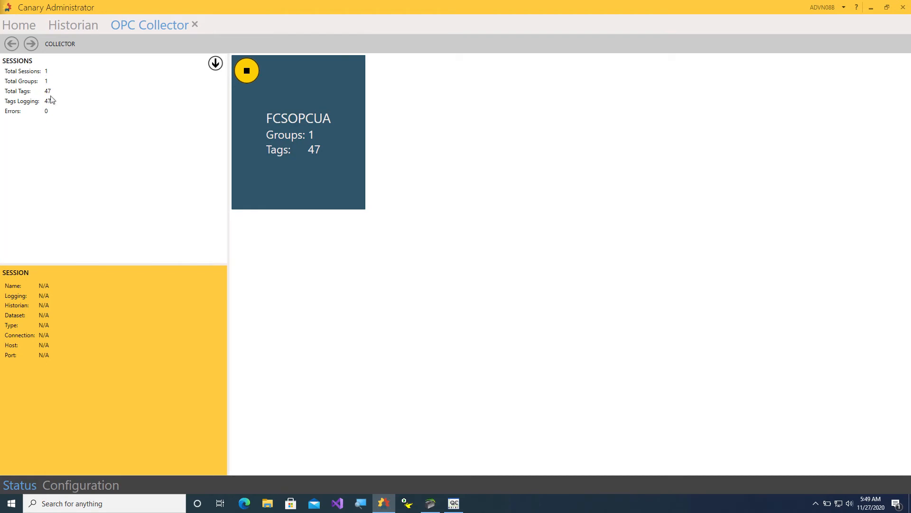
left_click(78, 27)
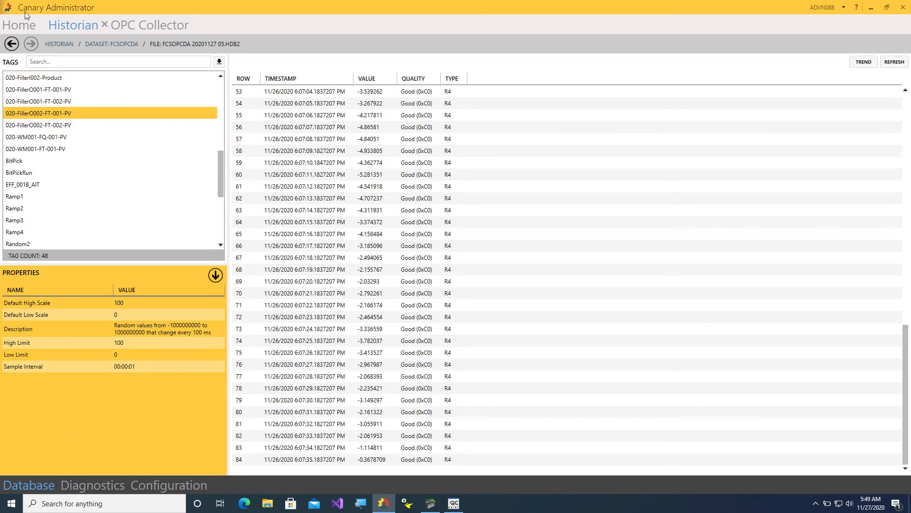
View the logged values for 020-Boiler002-FT-001-PV in the FCSOPCUA dataset's Nov 27 file.
left_click(14, 44)
left_click(13, 45)
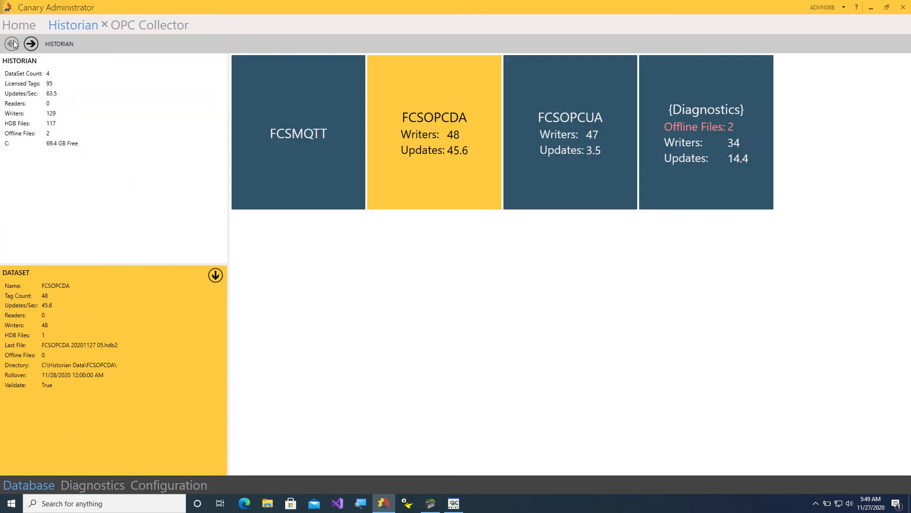
mouse_move(588, 137)
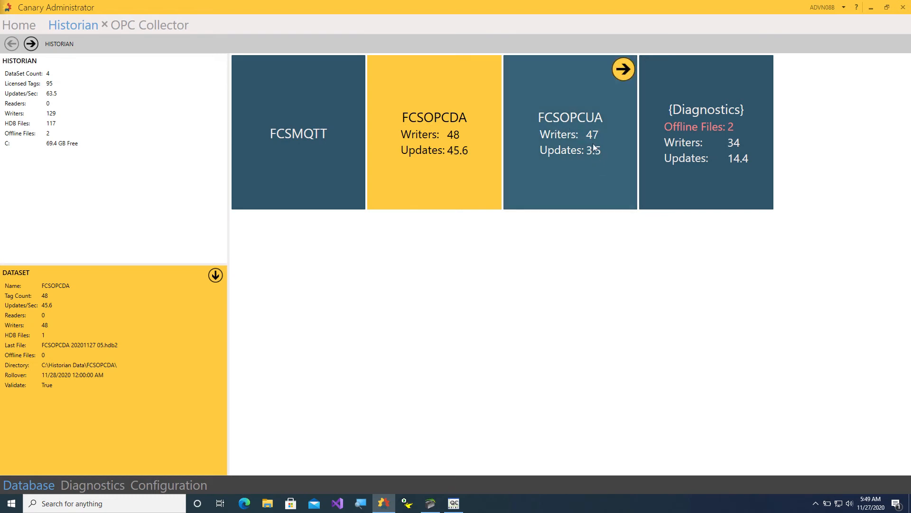
left_click(624, 72)
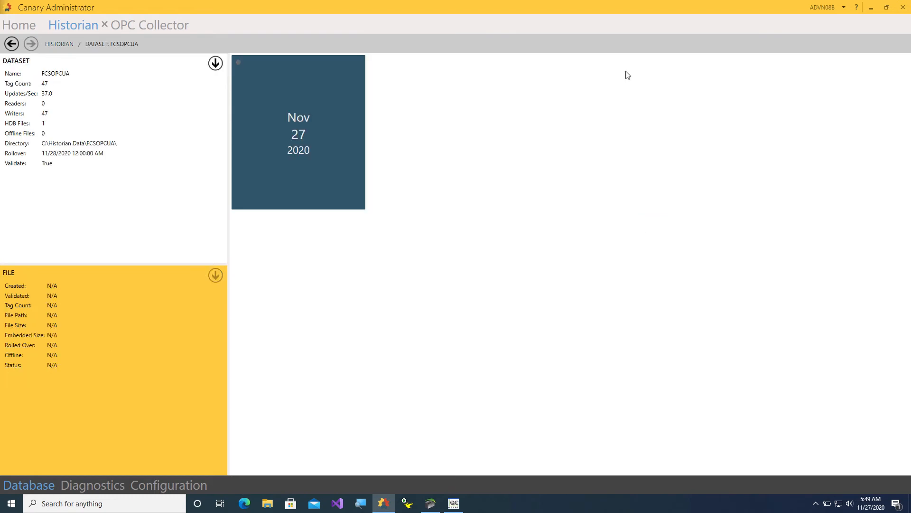
mouse_move(281, 114)
left_click(351, 75)
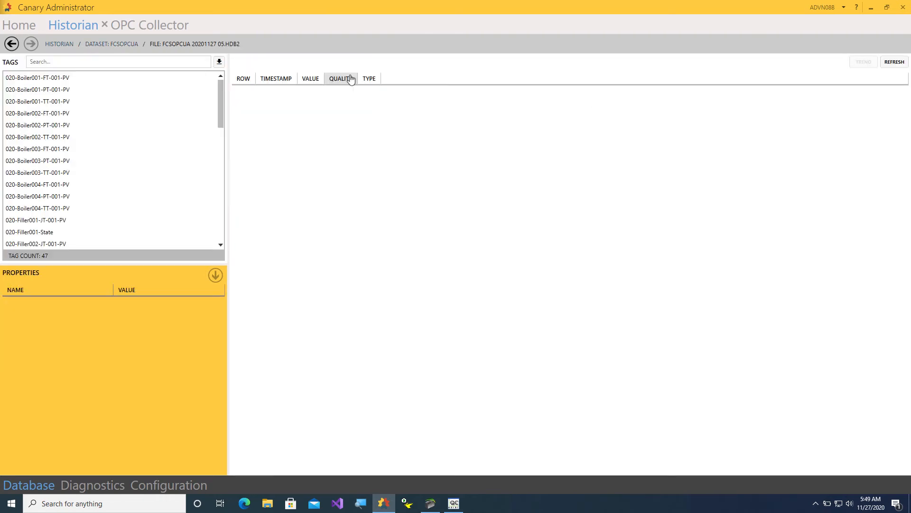
left_click(49, 115)
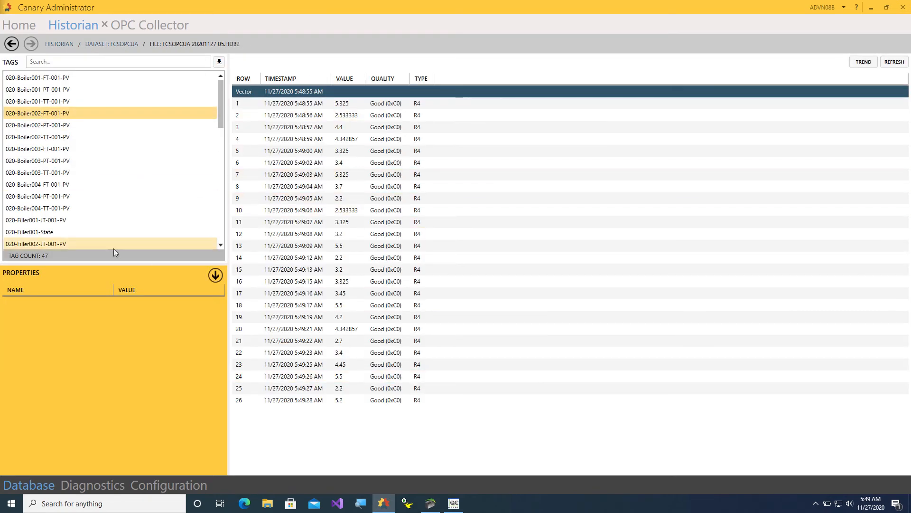
scroll(78, 211, "down", 5)
scroll(78, 212, "down", 5)
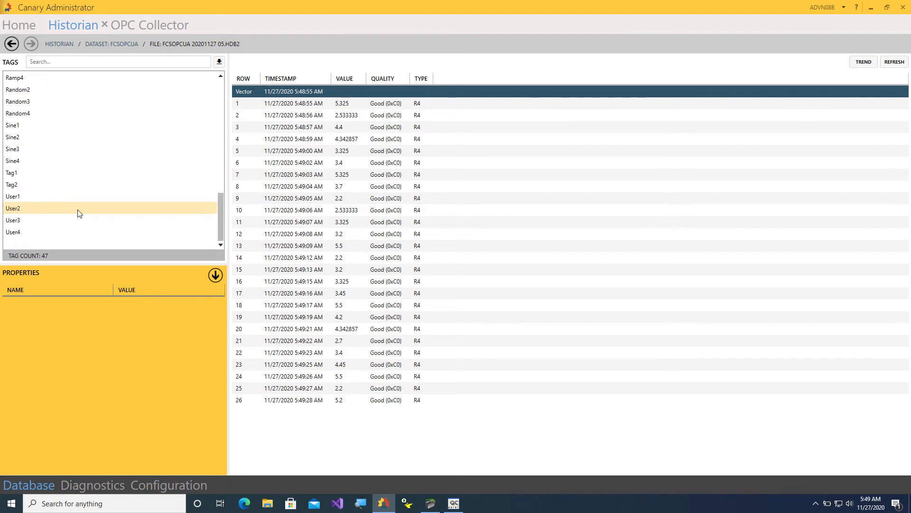
scroll(81, 213, "up", 10)
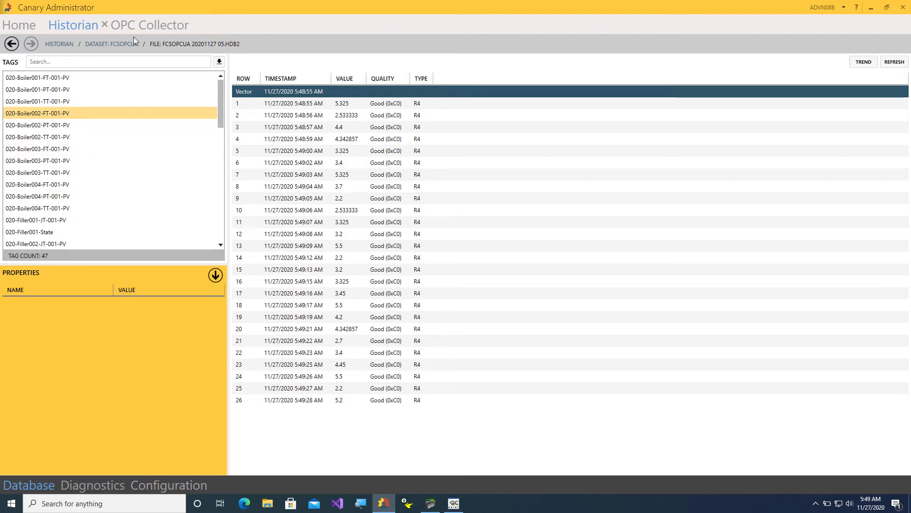
Check the OPC Collector session status, then go back to the Home dashboard.
left_click(122, 29)
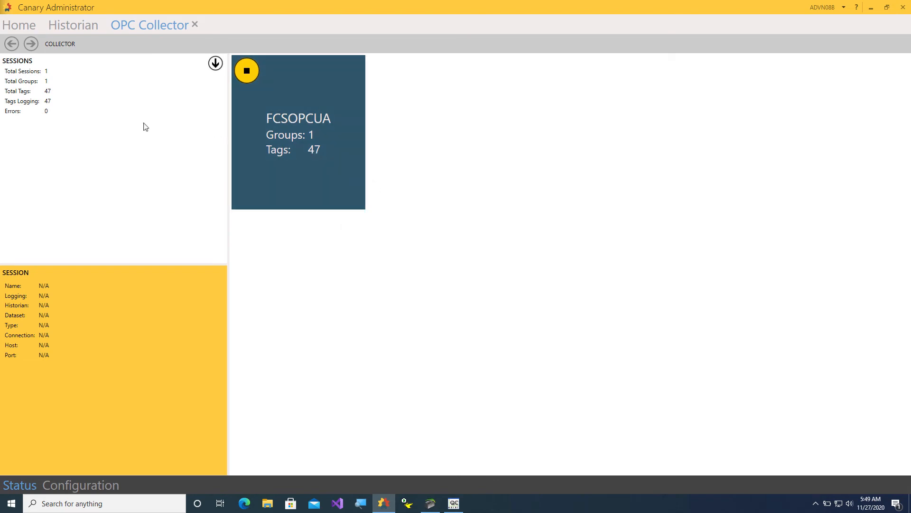
left_click(66, 30)
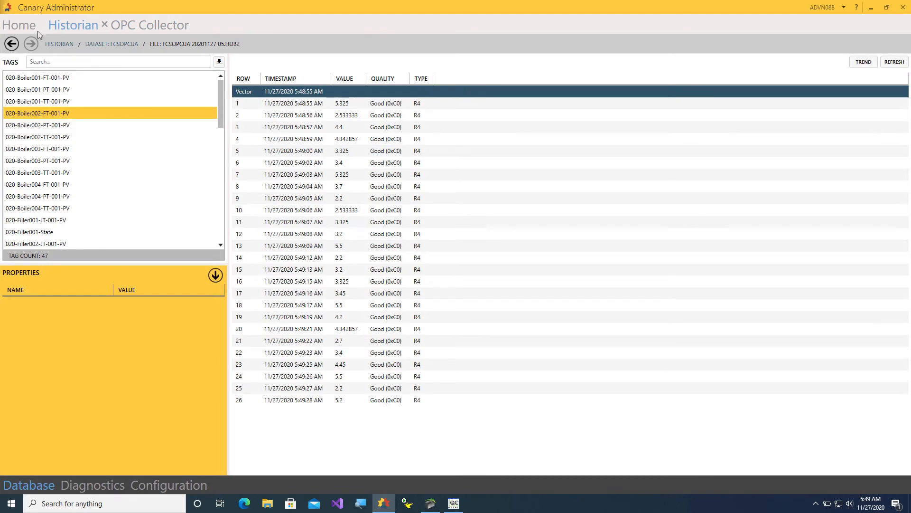
left_click(27, 30)
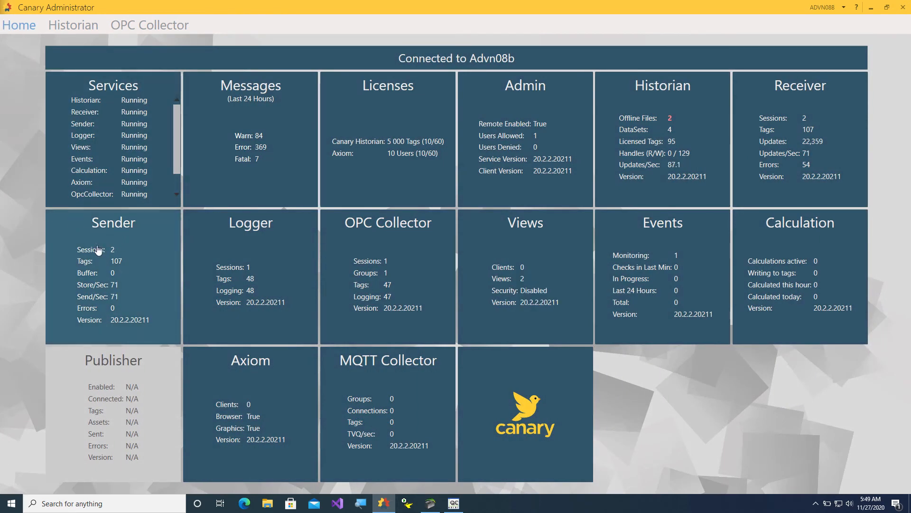
Inspect the Sender sessions, including Localhost/FCSOPCUA, then go back to the Home dashboard.
left_click(131, 249)
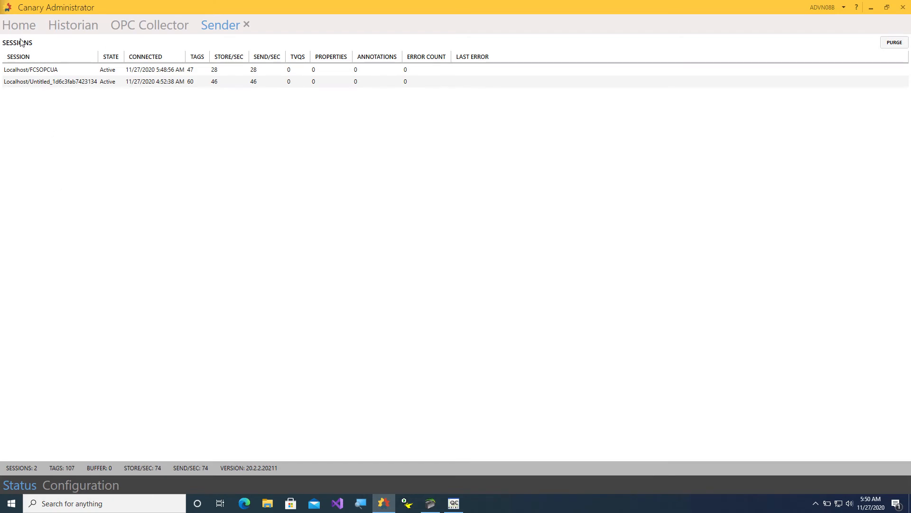
left_click(72, 29)
left_click(19, 25)
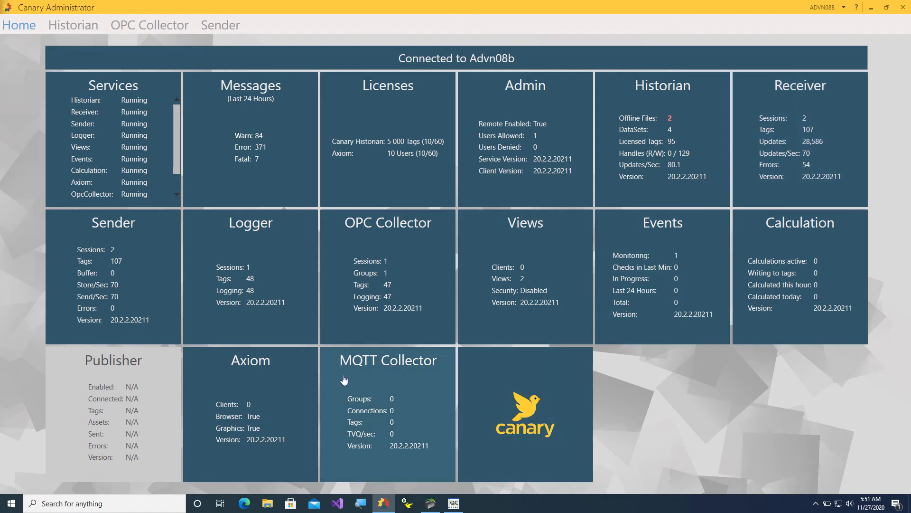
Open the MQTT Collector to see its two disabled broker connection groups on port 1883.
left_click_drag(176, 119, 178, 143)
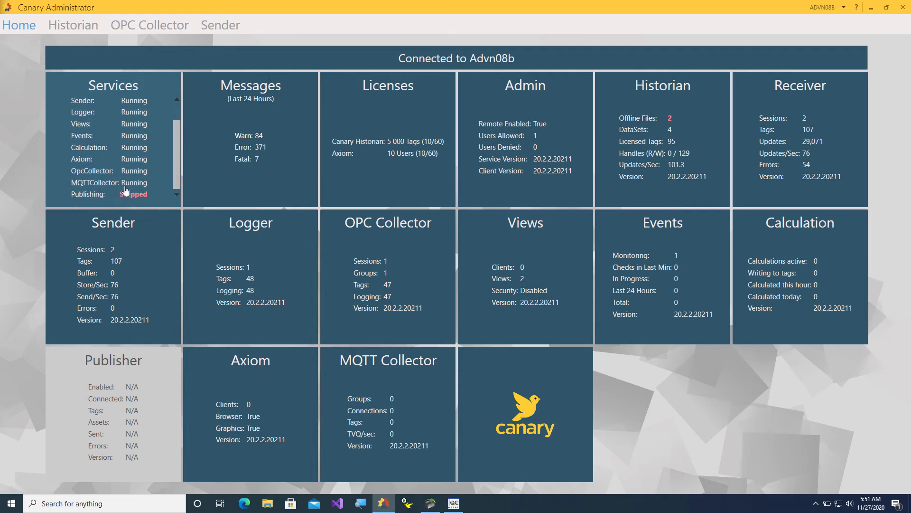
left_click(412, 375)
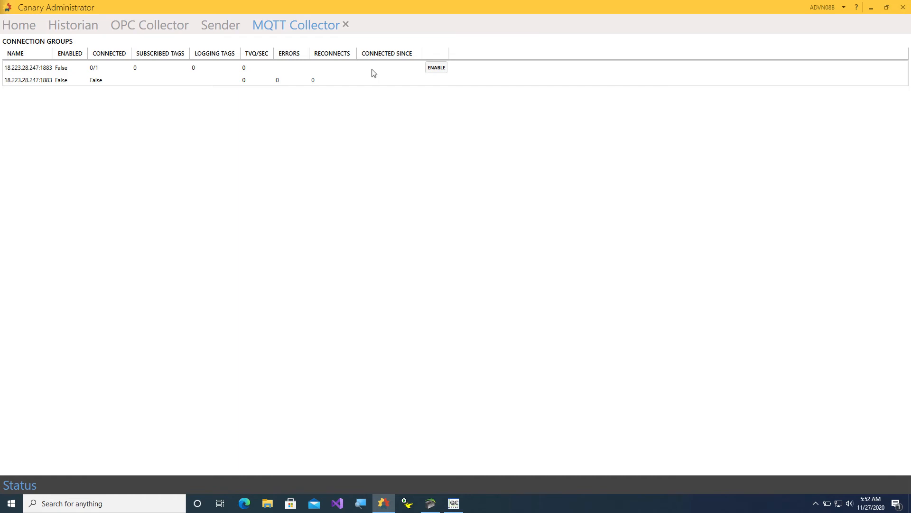
Minimize Canary and load the Ignition gateway at localhost:8088 in the web browser.
left_click(872, 9)
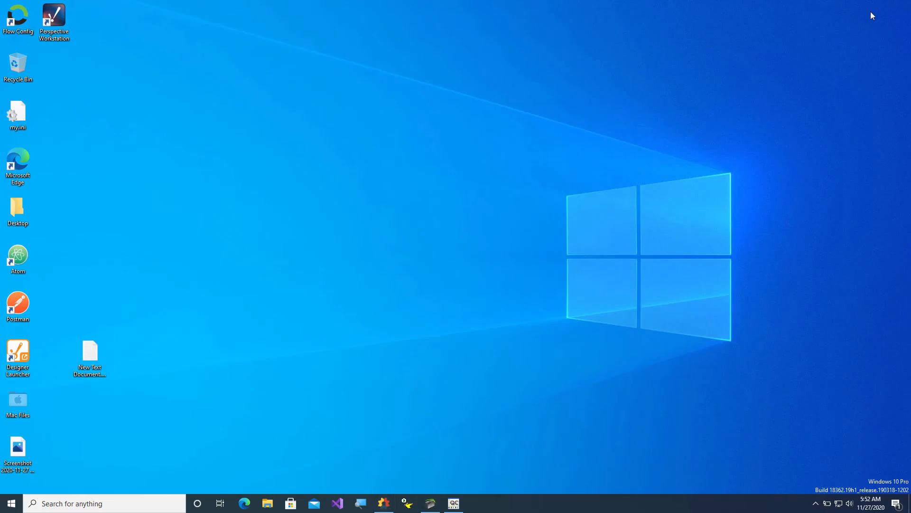
left_click(245, 504)
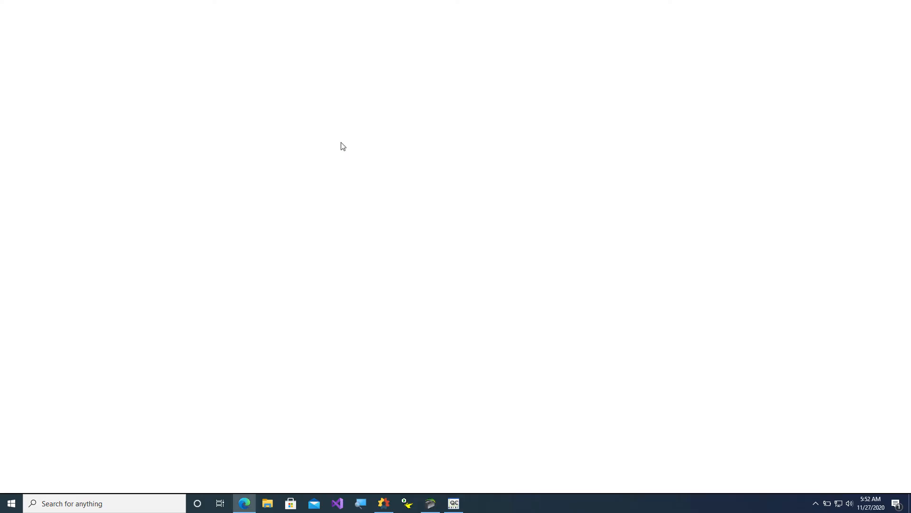
type("localhost:8088")
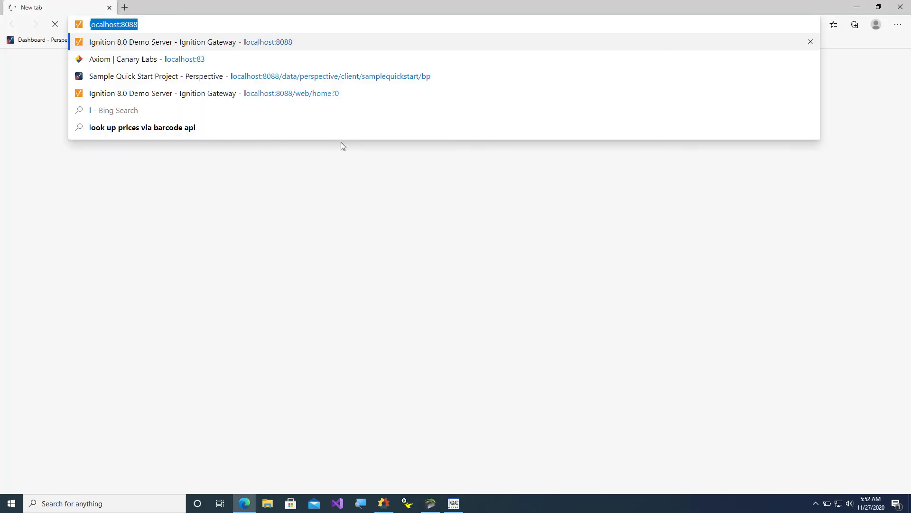
key("Return")
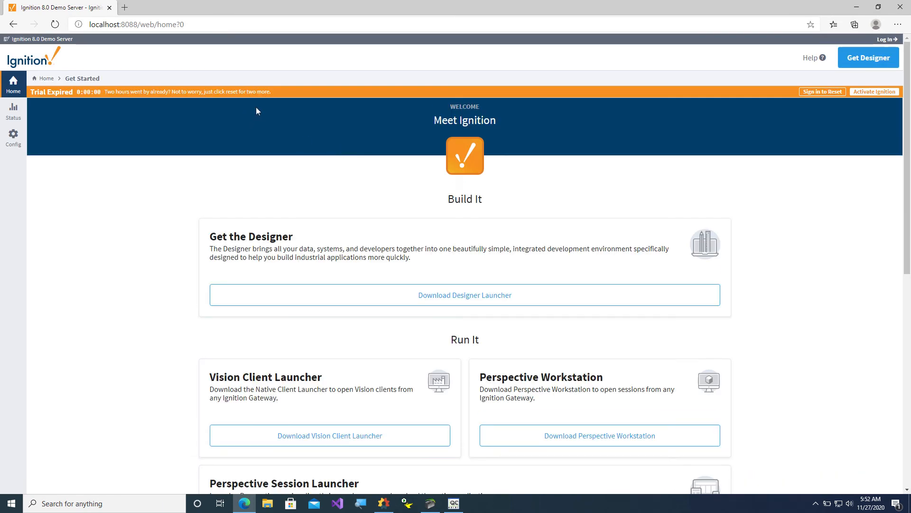
Sign in with the saved gateway login to reset the trial, then open Config.
left_click(823, 92)
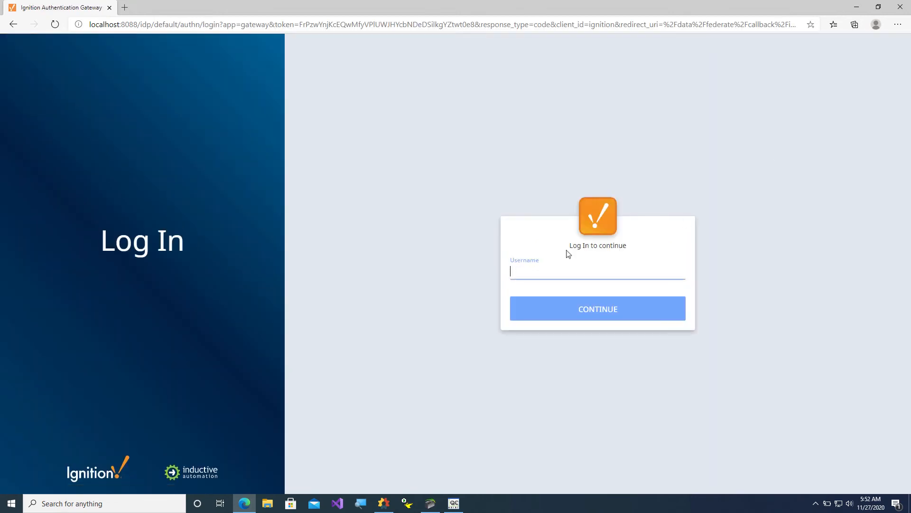
left_click(565, 270)
left_click(547, 289)
left_click(570, 319)
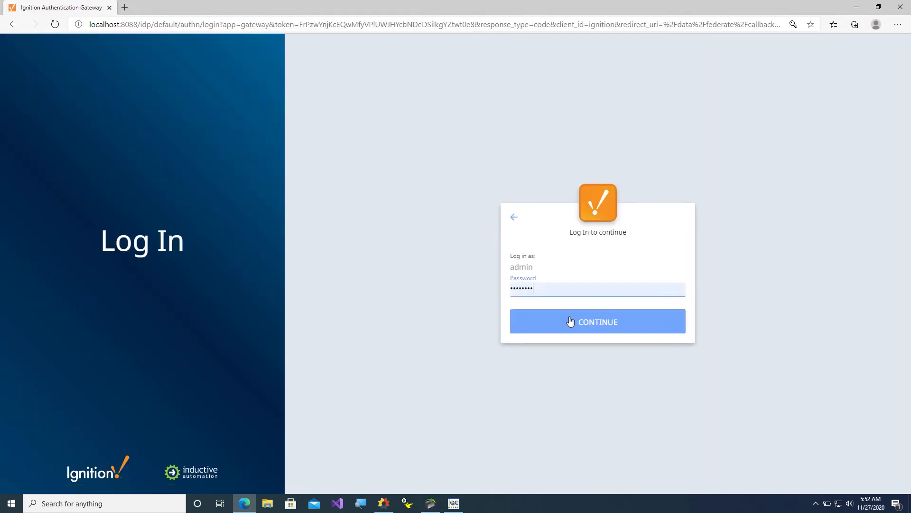
left_click(582, 325)
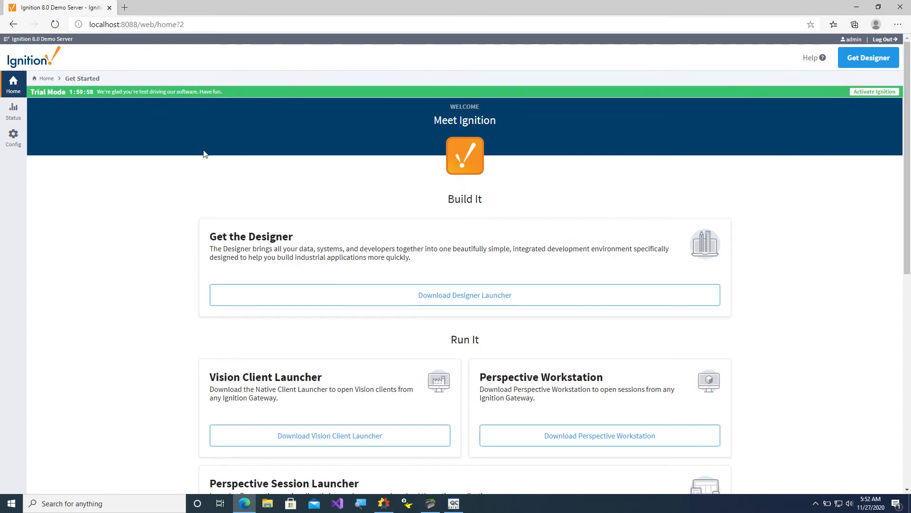
left_click(11, 143)
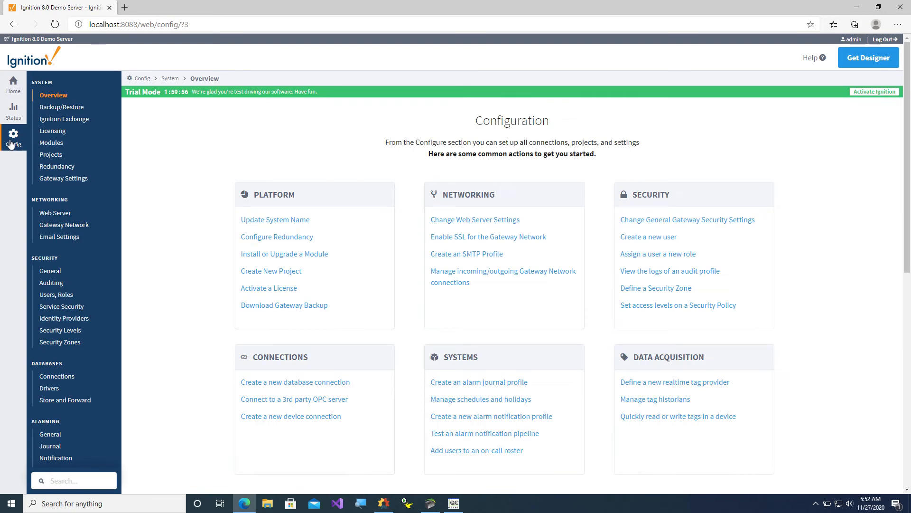
scroll(87, 292, "down", 5)
scroll(87, 292, "down", 5)
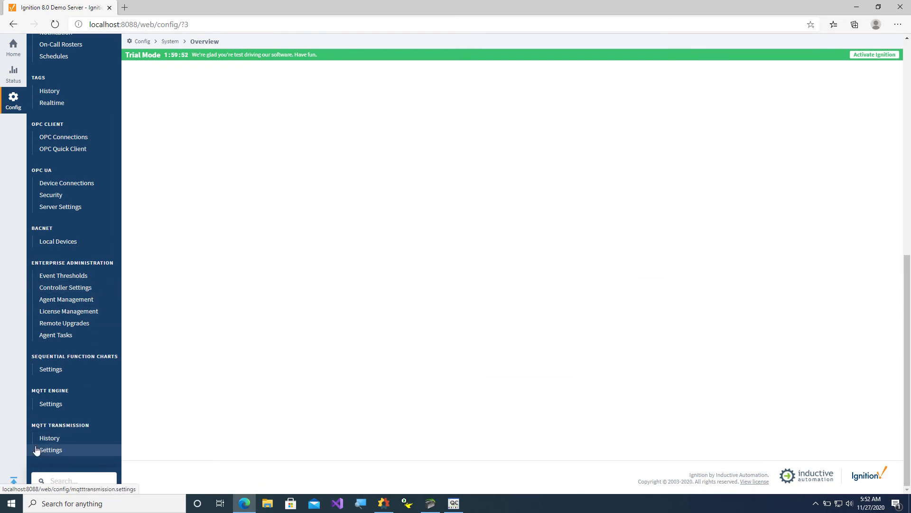
Open MQTT Transmission settings and highlight the AWS Broker server name.
left_click(59, 451)
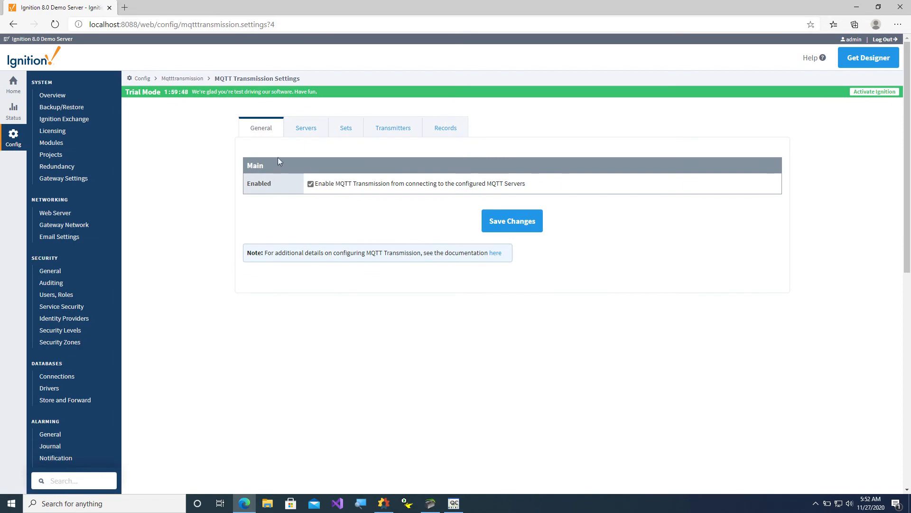
left_click(311, 130)
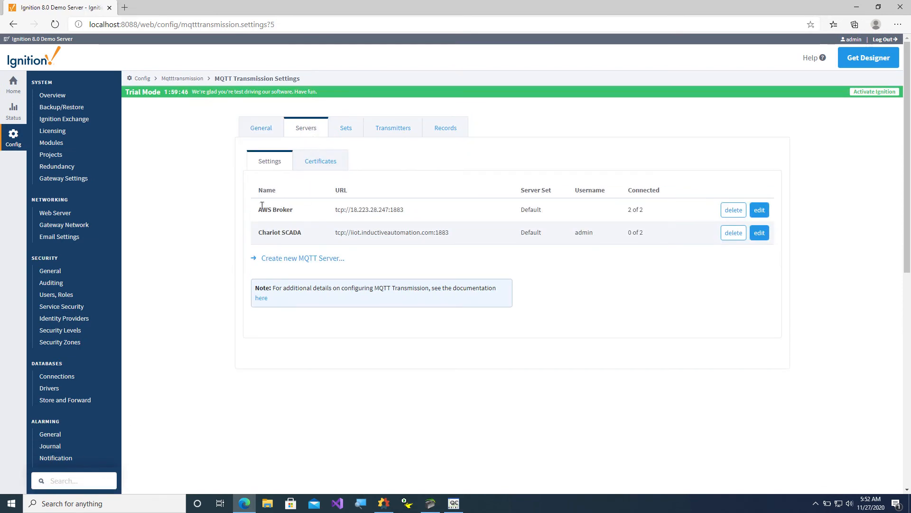
left_click_drag(260, 209, 375, 210)
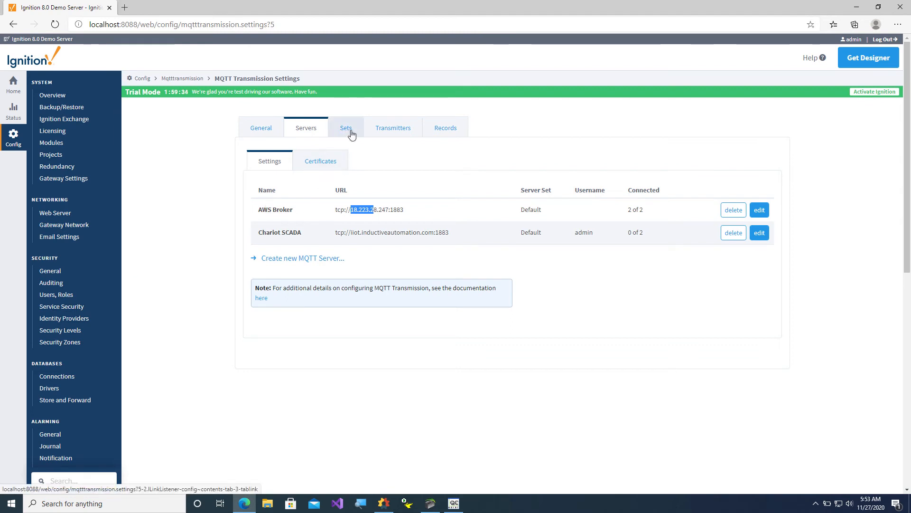
Show the transmitters, highlighting FCS, its tag path FCS and Sparkplug ID FCS/007/1.
left_click(375, 131)
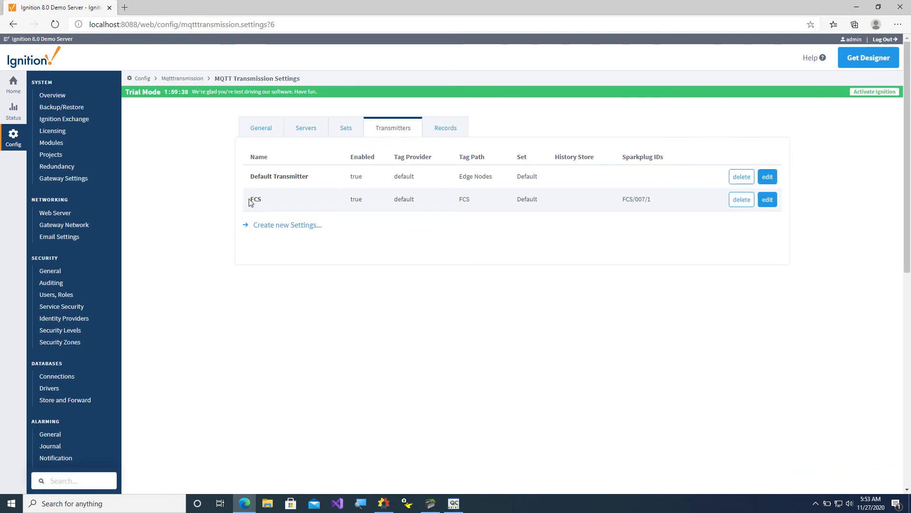
left_click_drag(249, 199, 272, 202)
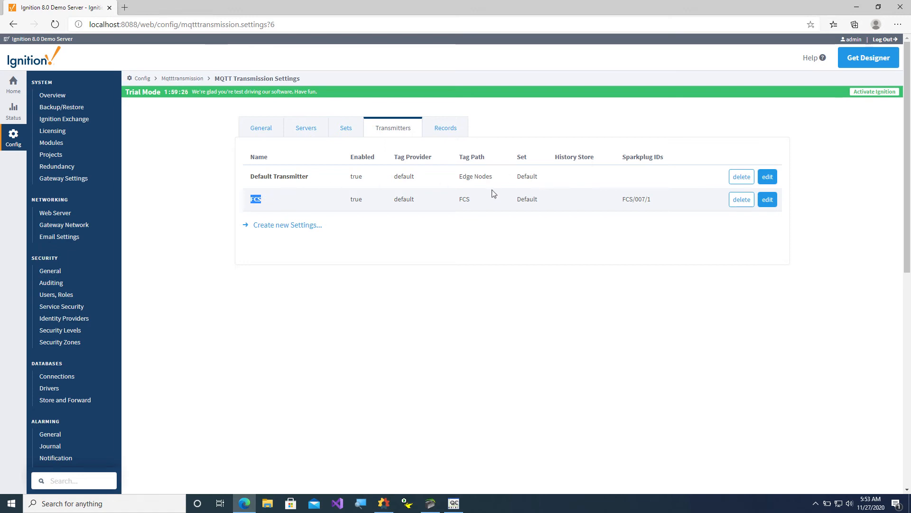
double_click(467, 199)
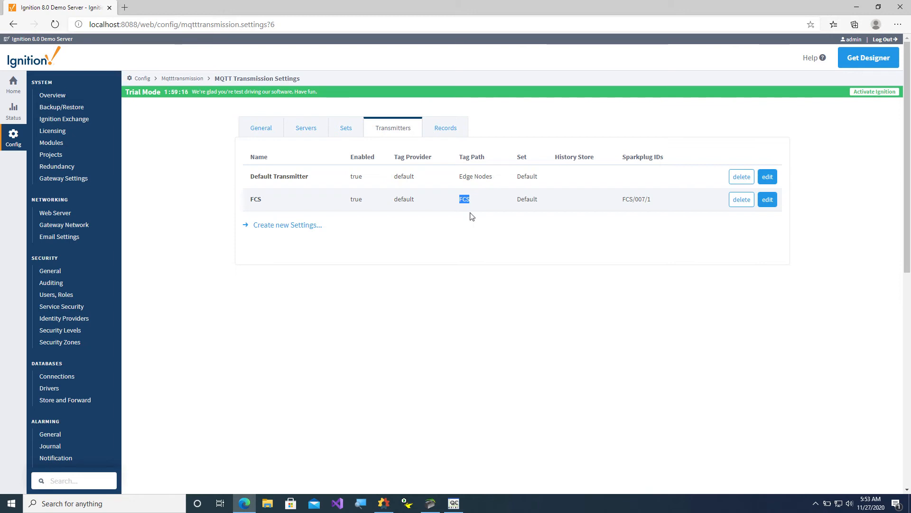
left_click_drag(623, 200, 656, 201)
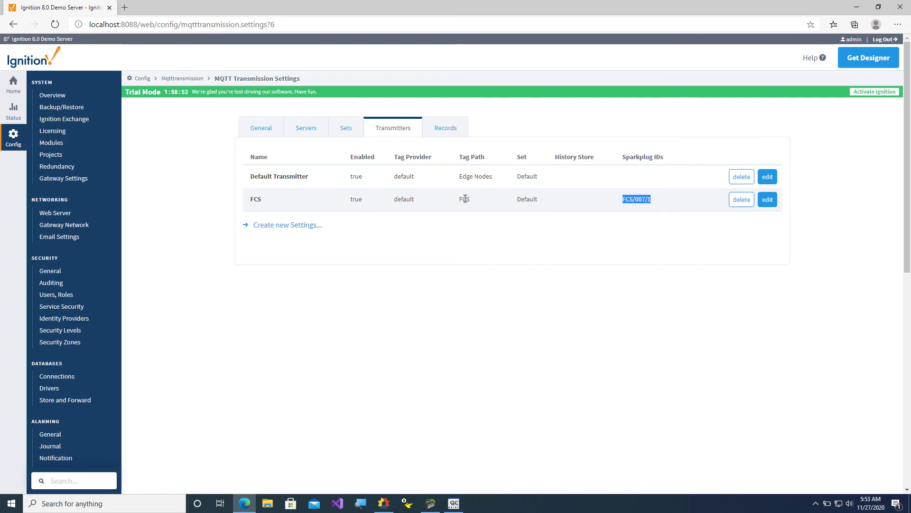
Launch the Ignition Designer Launcher and open the designer for the FCS gateway.
left_click(858, 11)
double_click(17, 354)
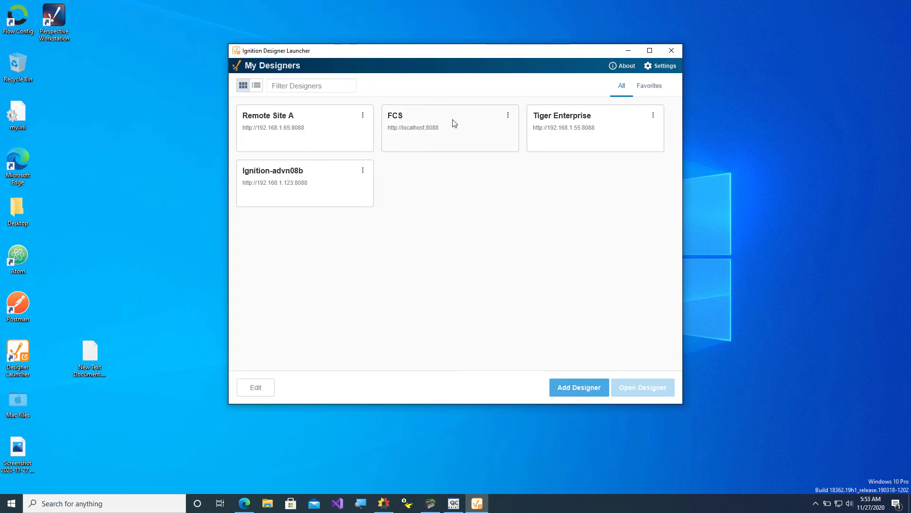
left_click(451, 123)
left_click(628, 387)
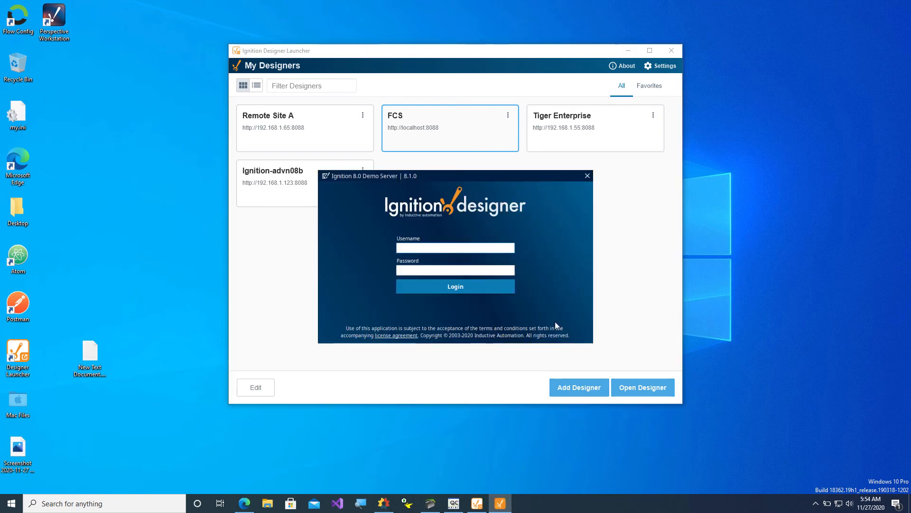
Log in to the Designer with the gateway credentials and open the TagDashboard project.
type("admin")
key("Tab")
type("password")
key("Return")
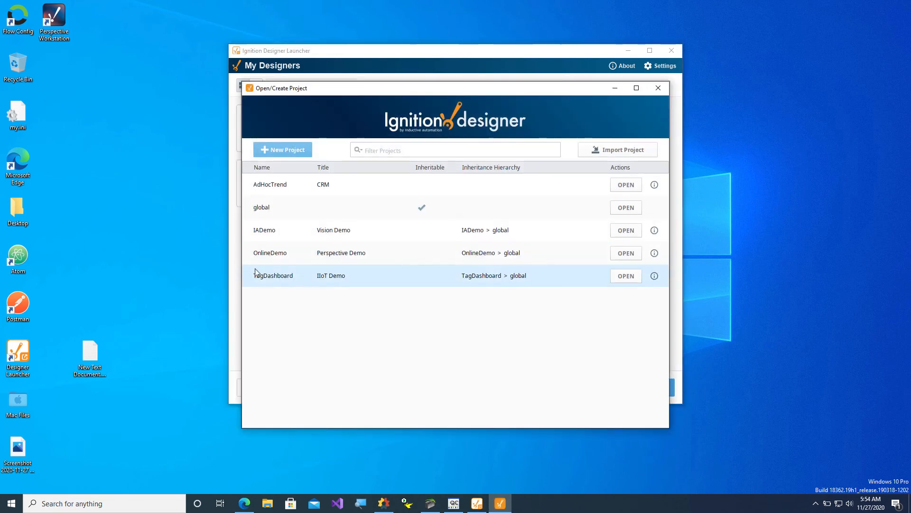
left_click(626, 275)
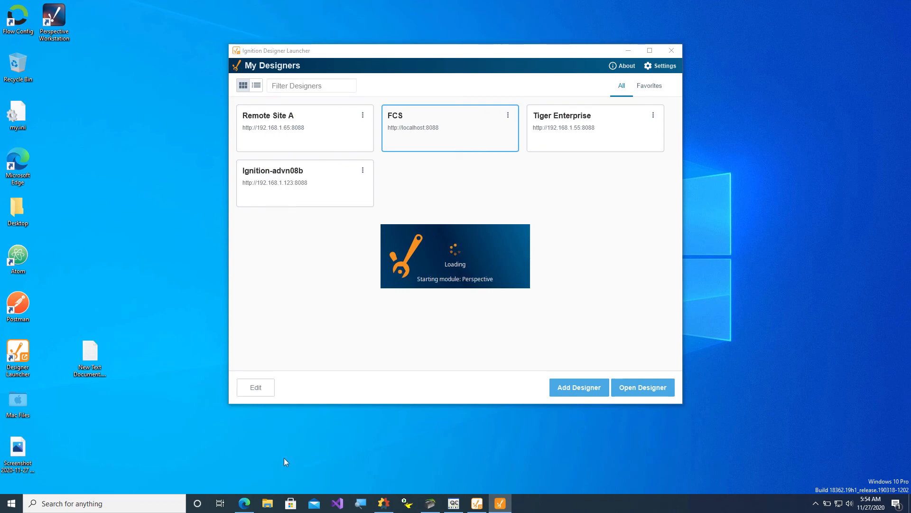
left_click(244, 503)
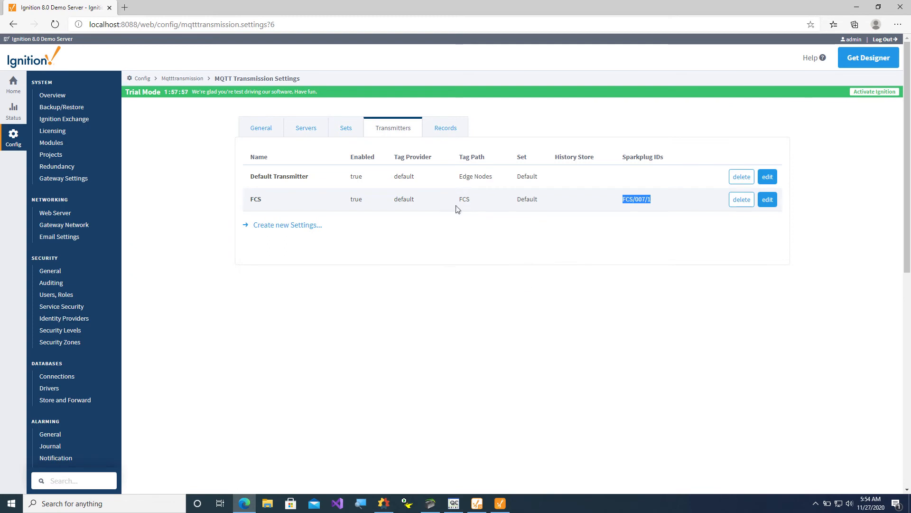
left_click(506, 502)
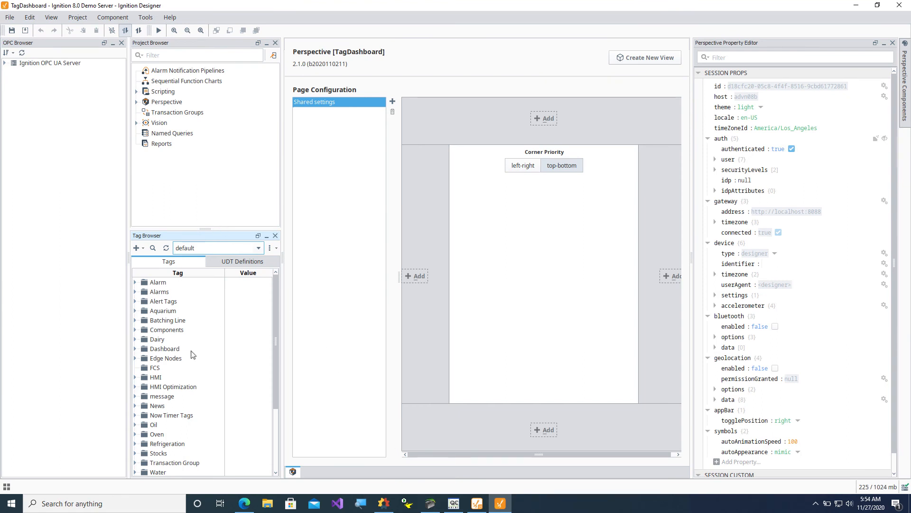
left_click(156, 370)
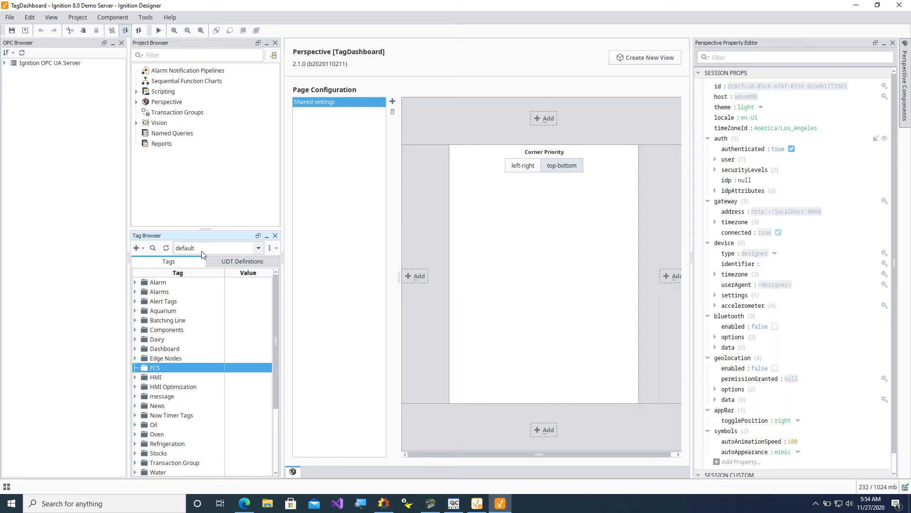
left_click(259, 249)
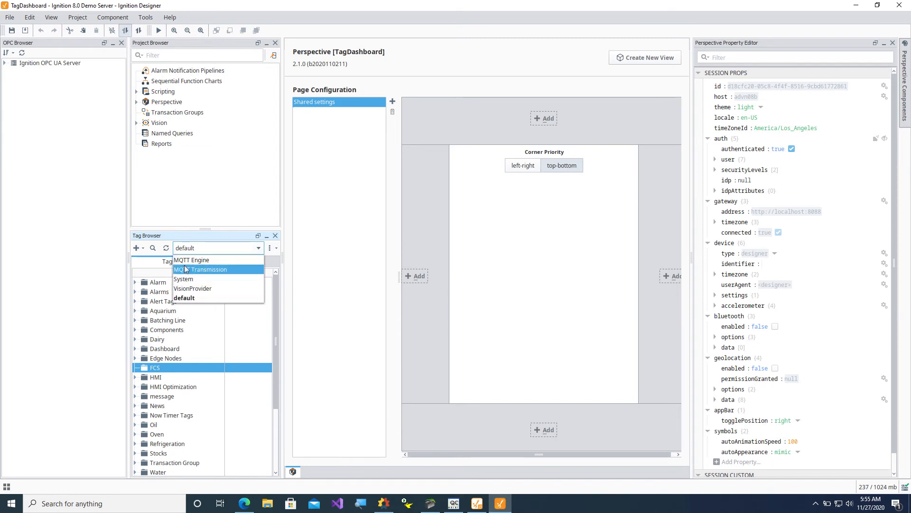
left_click(202, 270)
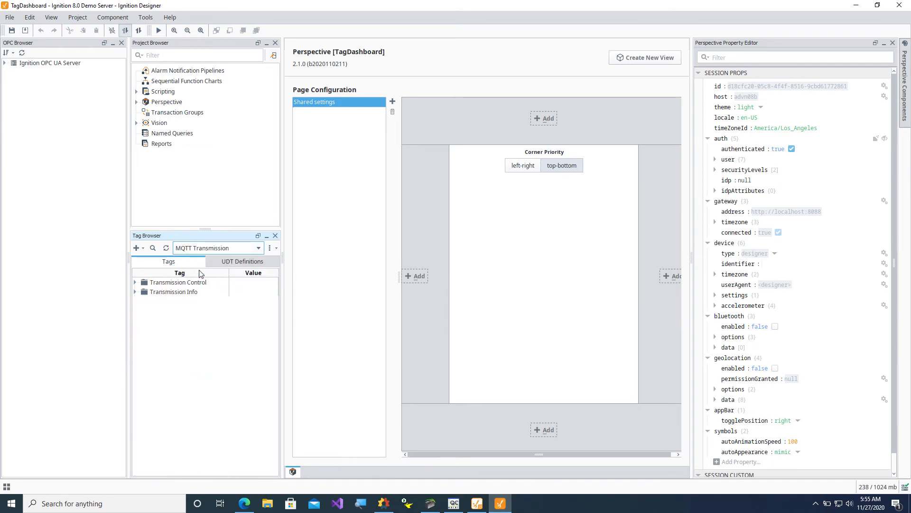
left_click(135, 291)
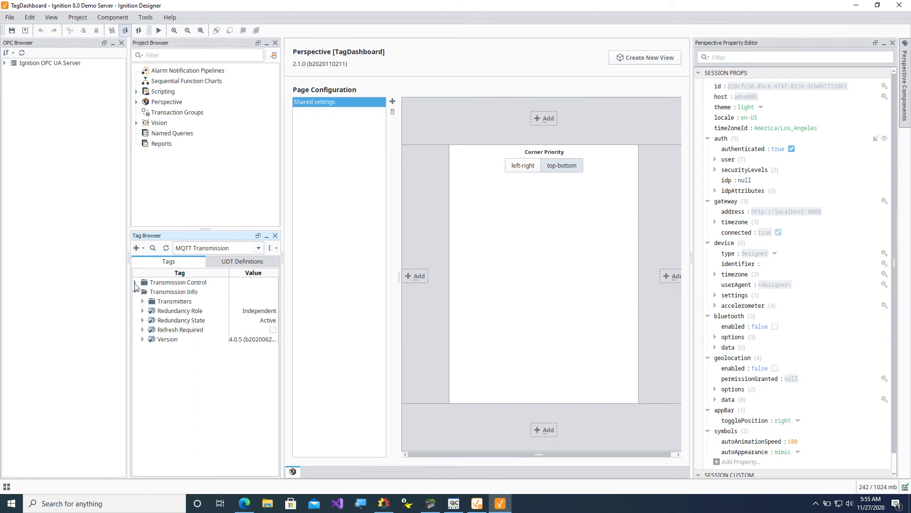
left_click(136, 283)
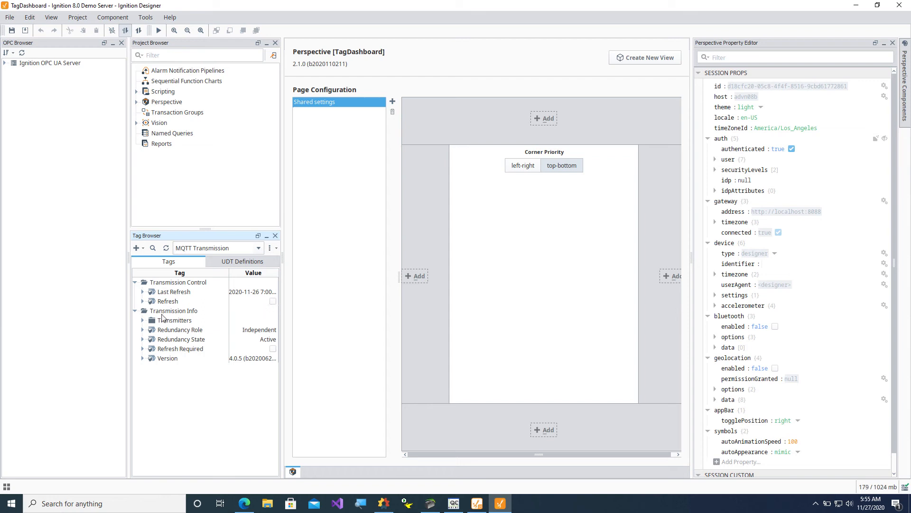
left_click(138, 30)
left_click(258, 247)
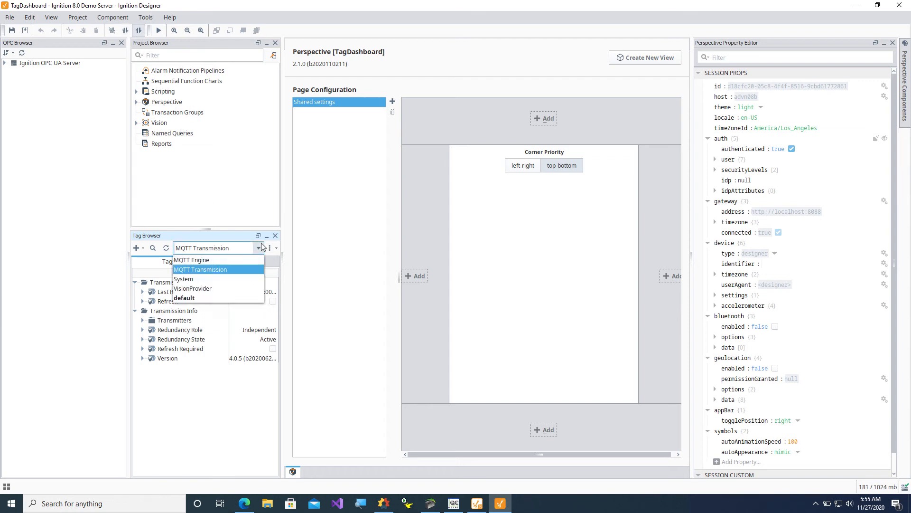
left_click(191, 299)
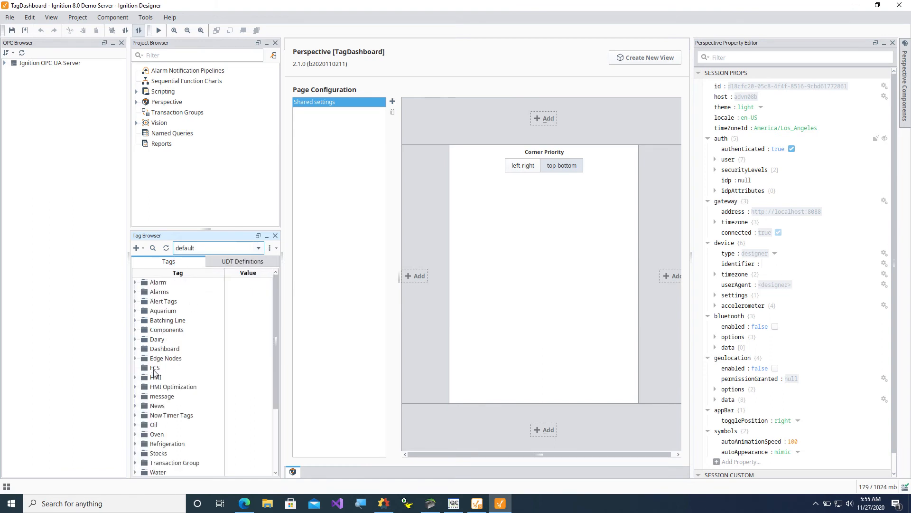
left_click(180, 370)
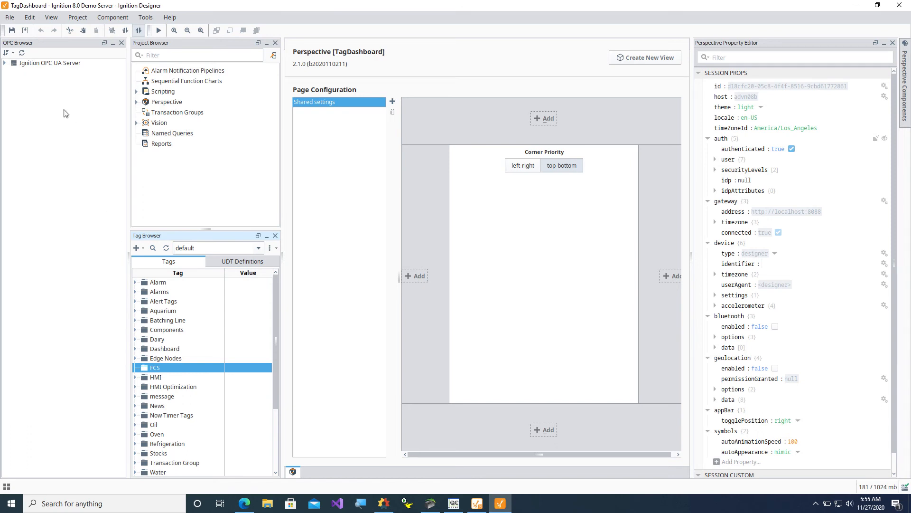
Drag the Dairy Refrigeration tags ambientHum, ambientTemp, dischargePressure and dischargeTemp into the FCS folder.
left_click(4, 66)
left_click(12, 72)
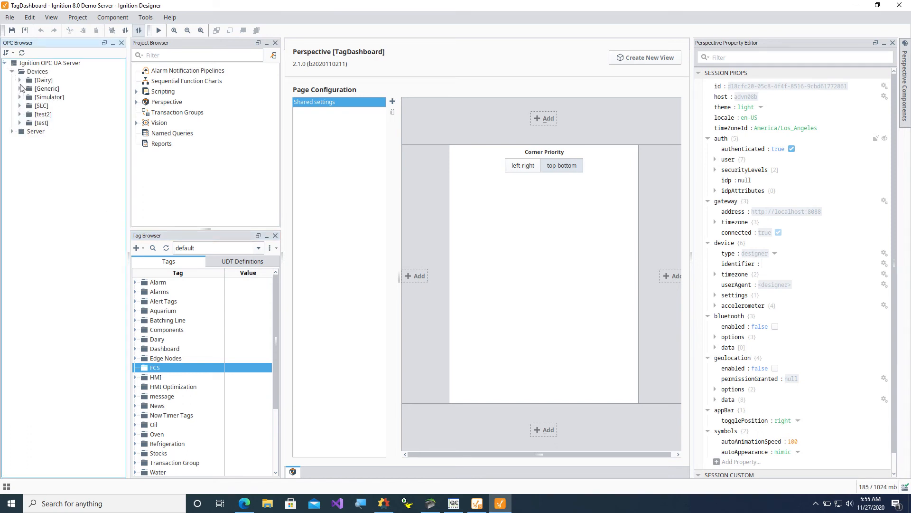
left_click(20, 81)
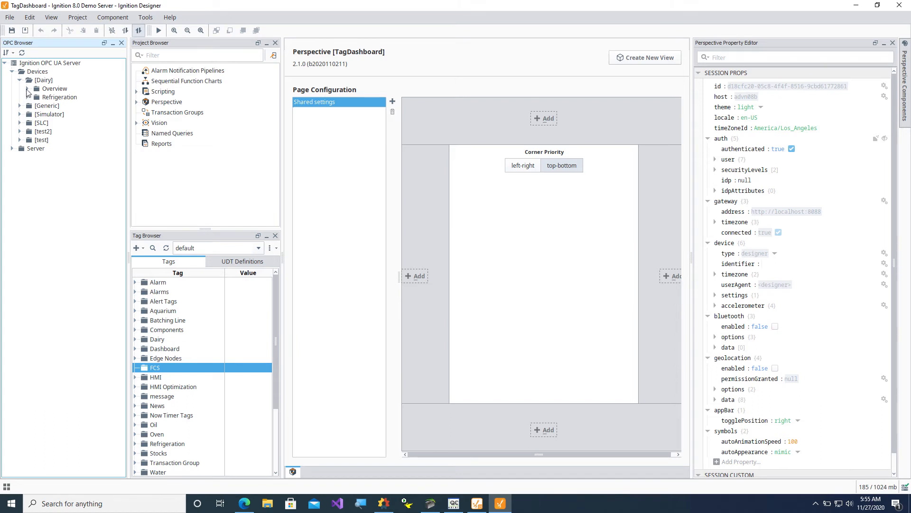
left_click(27, 97)
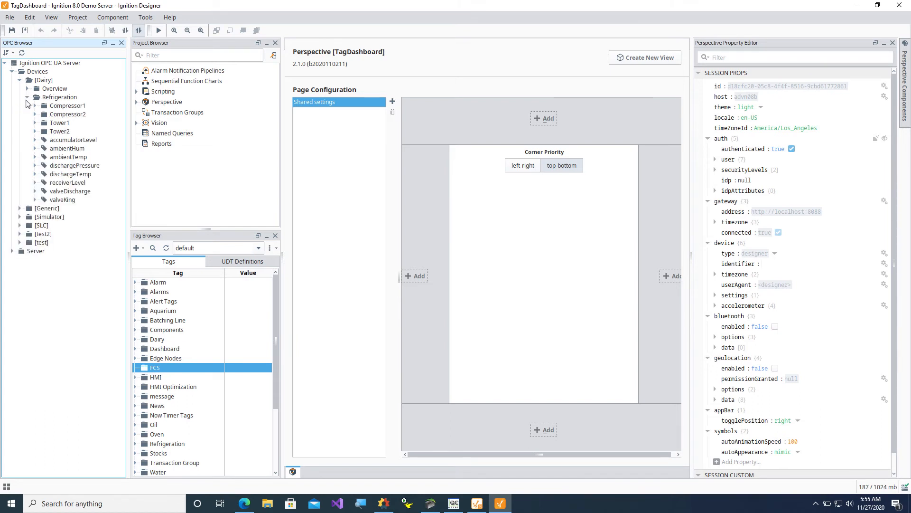
left_click(70, 174)
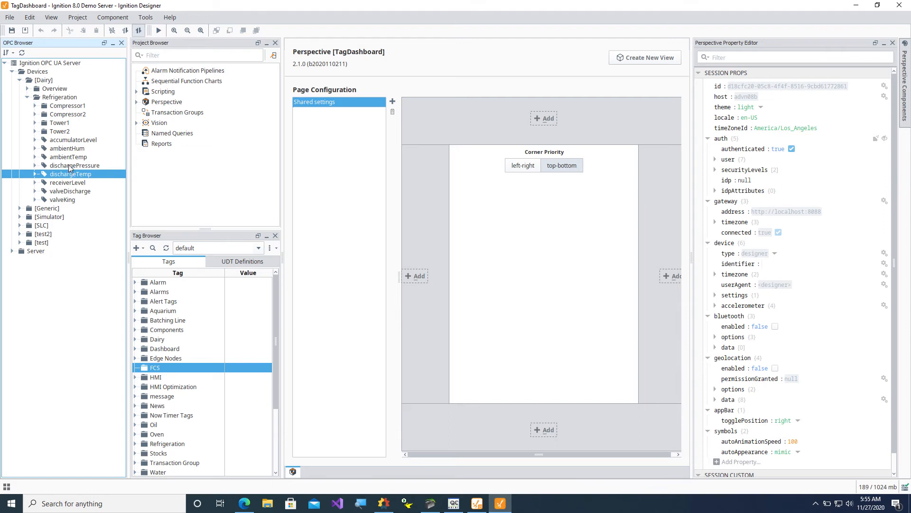
left_click(68, 165, "shift")
left_click(68, 156, "shift")
left_click(68, 149, "shift")
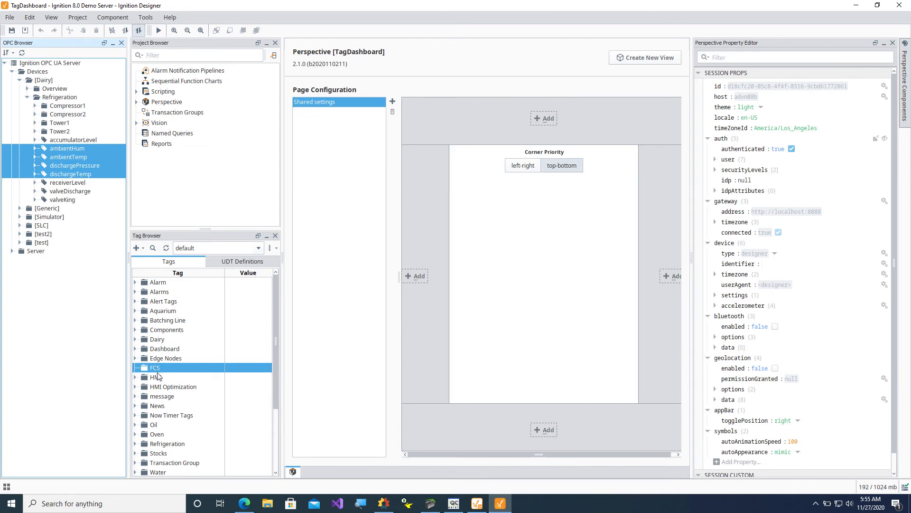
left_click_drag(63, 152, 157, 375)
Confirm the four tags under FCS and switch to the MQTT Transmission tag provider.
left_click(135, 368)
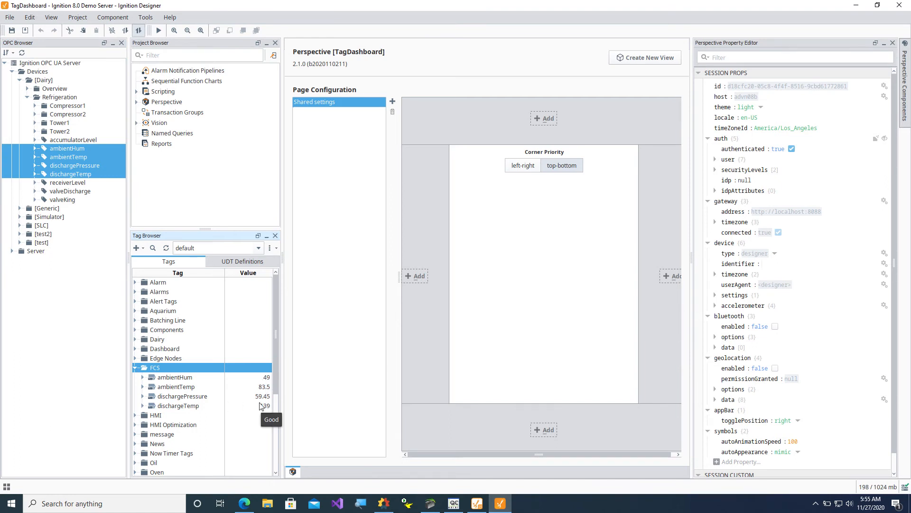
left_click(227, 248)
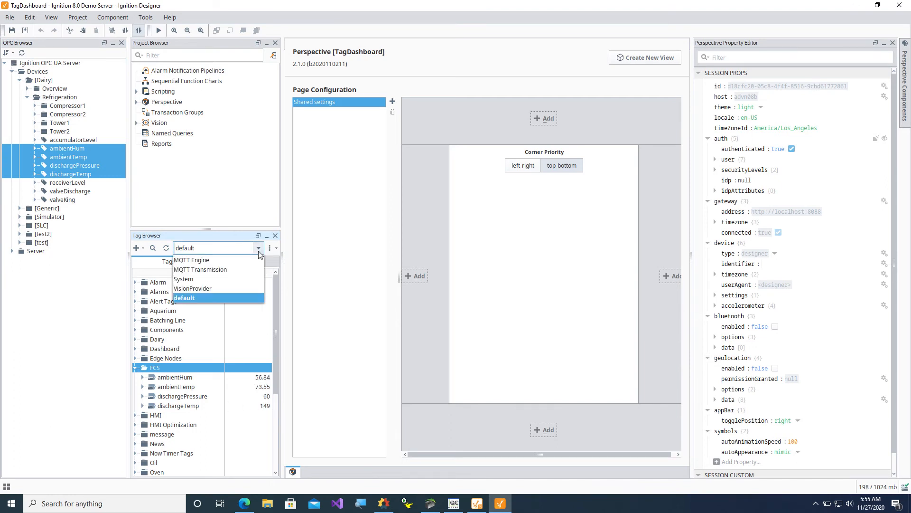
left_click(225, 270)
Connect MQTT Explorer to 18.223.28.247 and expand spBv1.0 to its group subtopic.
left_click(136, 292)
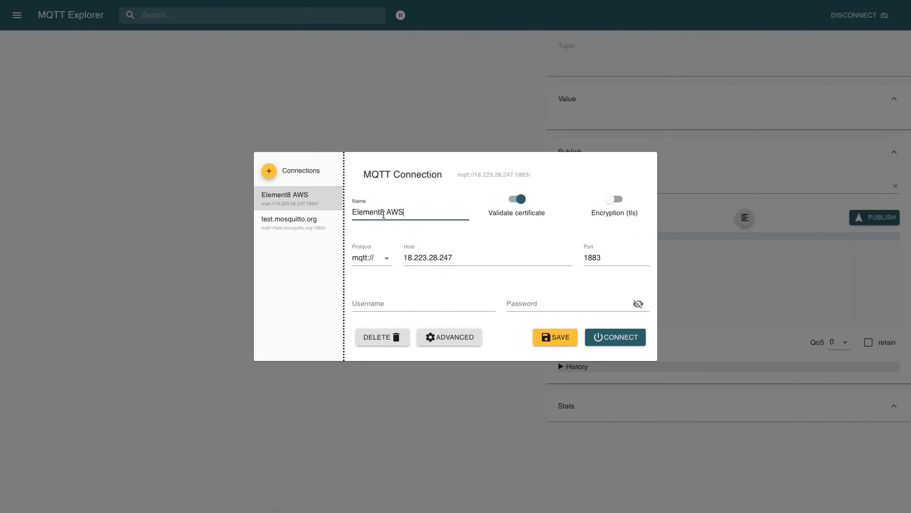
left_click(440, 256)
left_click(609, 343)
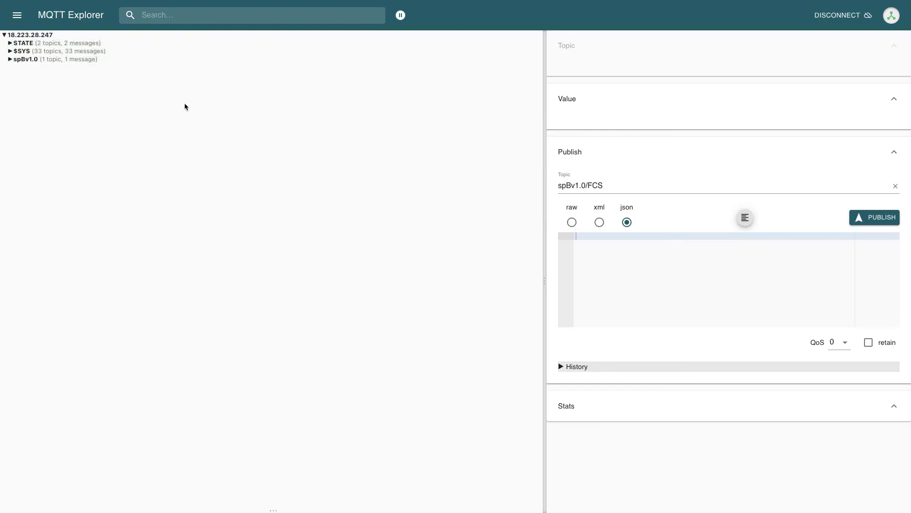
left_click(23, 60)
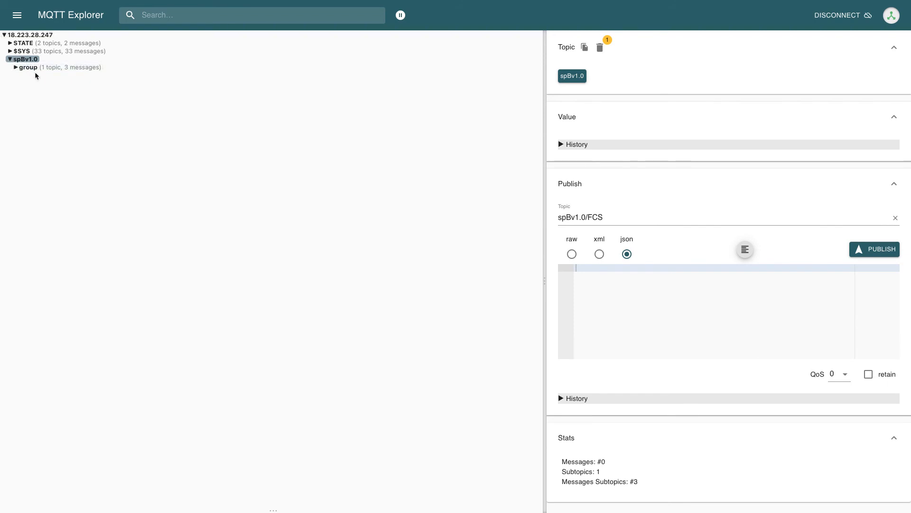
left_click(17, 71)
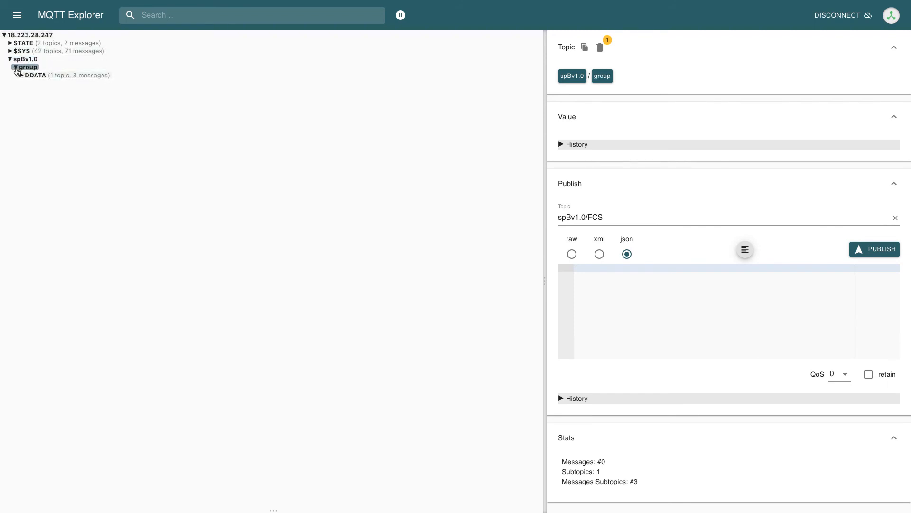
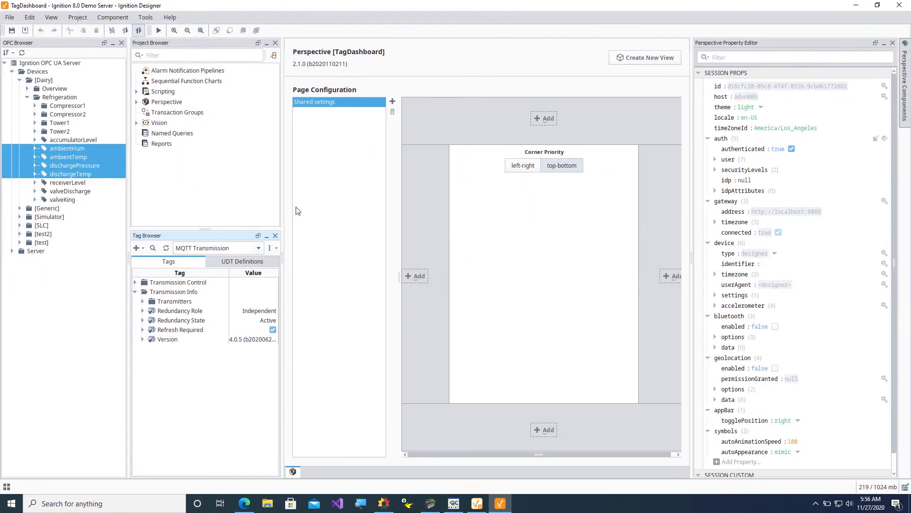
Set the Transmission Control Refresh tag to true so the MQTT tags republish.
left_click(135, 282)
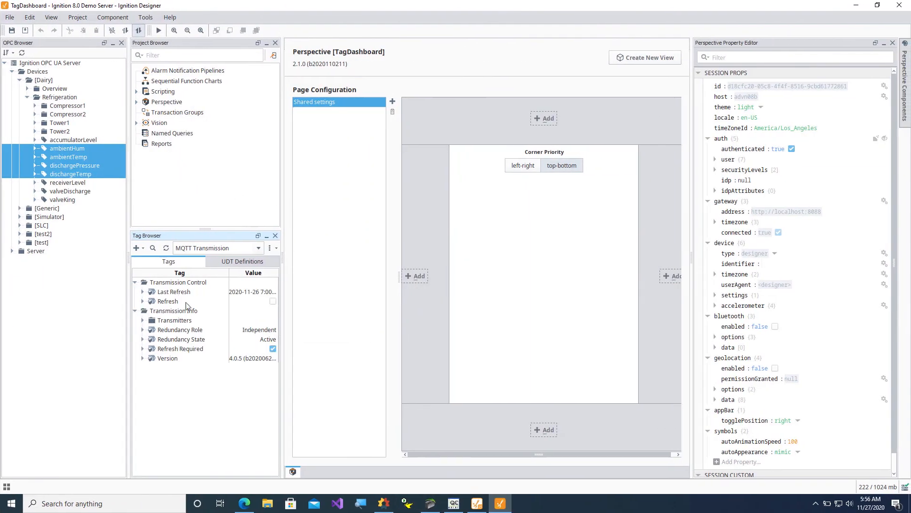
left_click(273, 302)
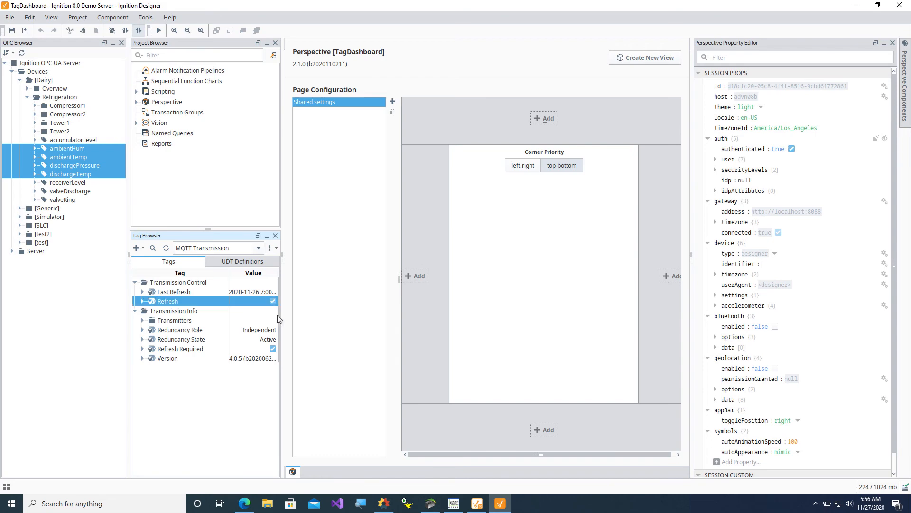
key("ctrl+Left")
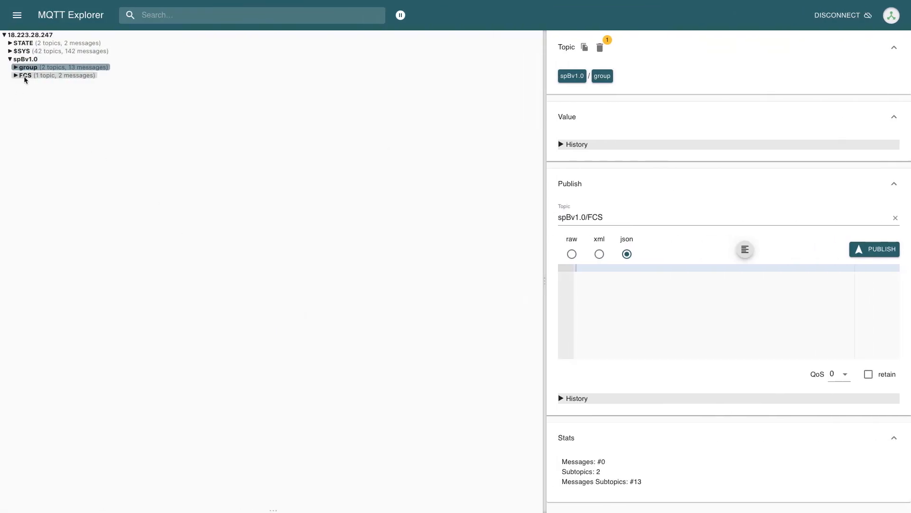
Inspect the FCS NDEATH, NBIRTH and DDATA 007 payloads carrying the four refrigeration tags.
left_click(25, 76)
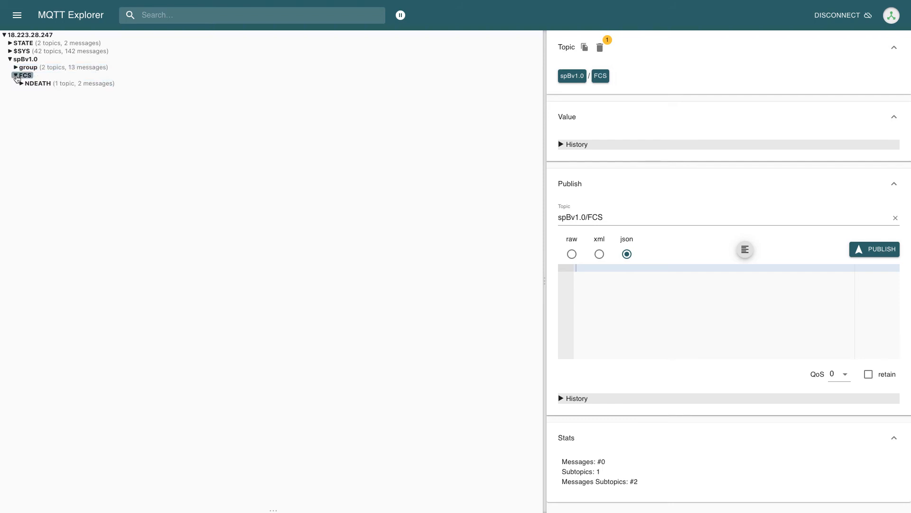
left_click(22, 85)
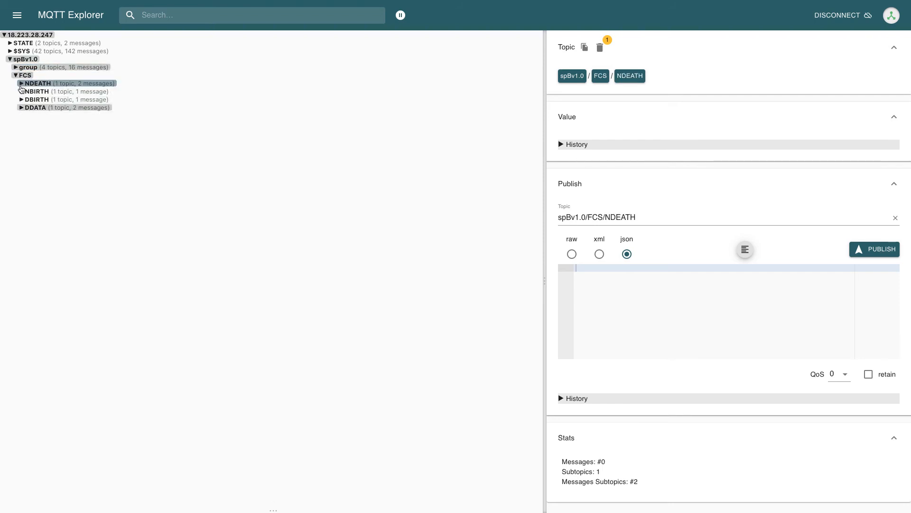
left_click(21, 92)
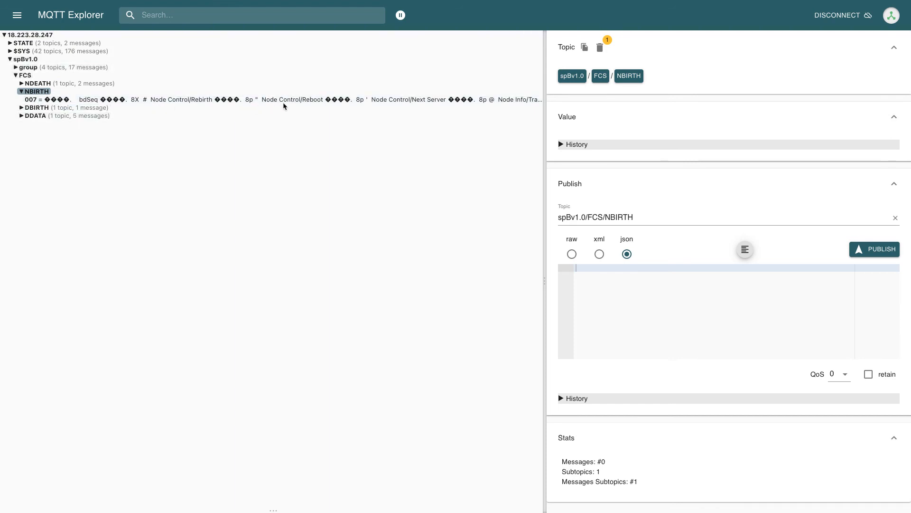
left_click(22, 116)
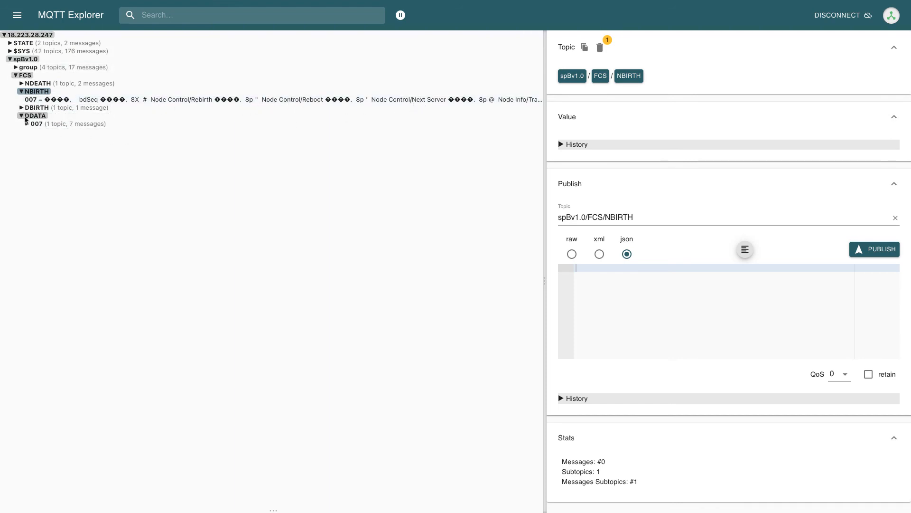
left_click(26, 124)
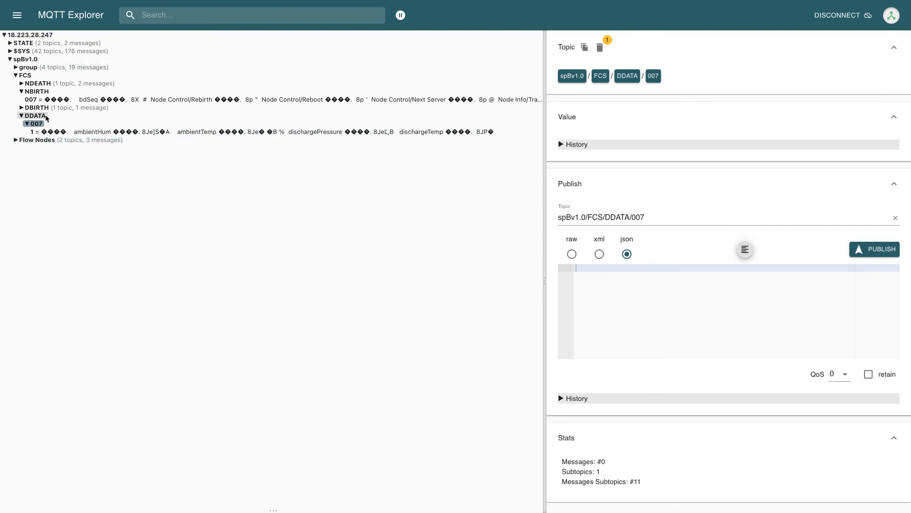
left_click(21, 116)
left_click(21, 91)
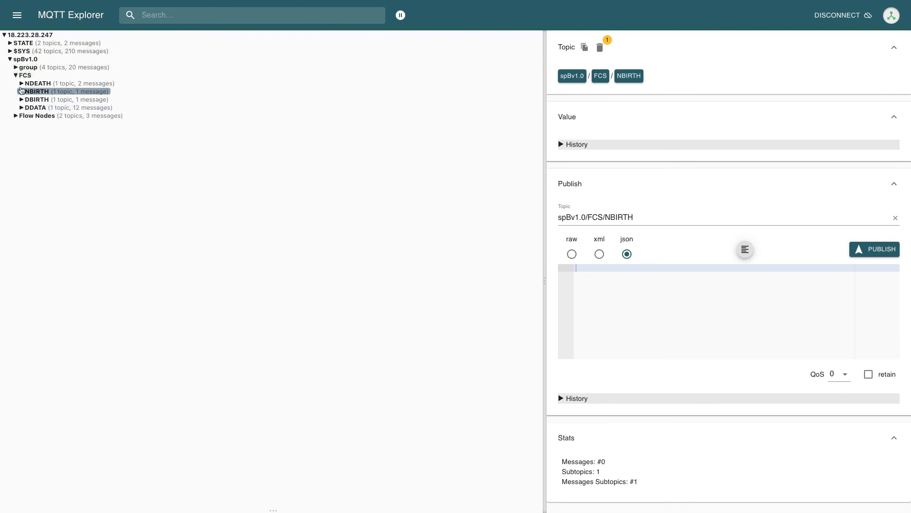
left_click(16, 75)
Review the Flow Nodes DBIRTH payload for The Juice Factory 06, then re-expand FCS.
left_click(21, 84)
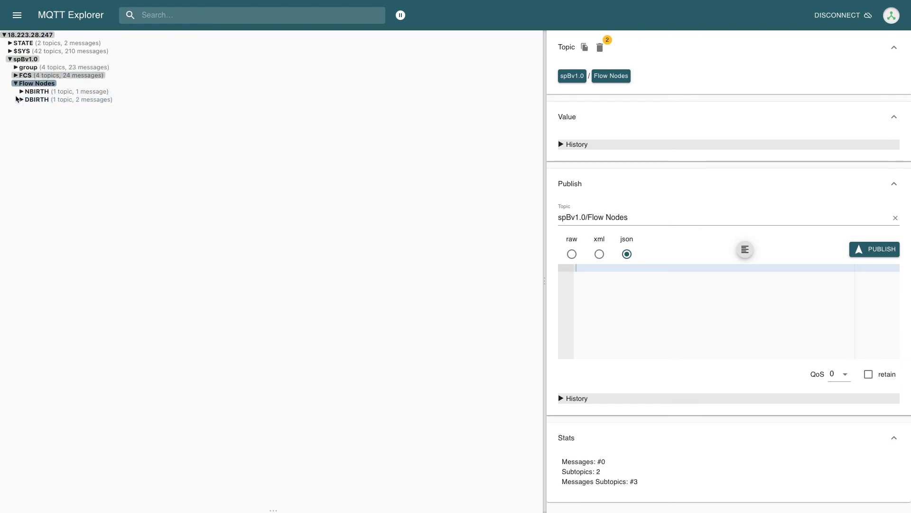
left_click(22, 100)
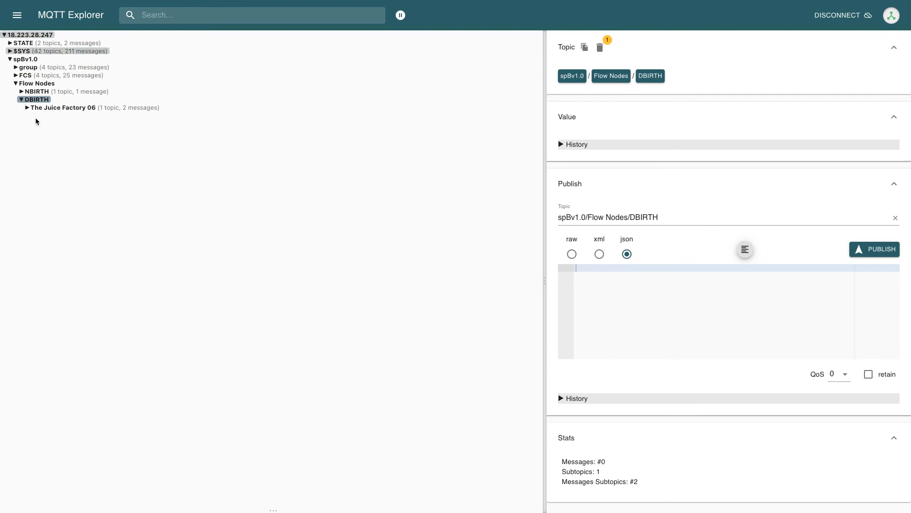
left_click(28, 108)
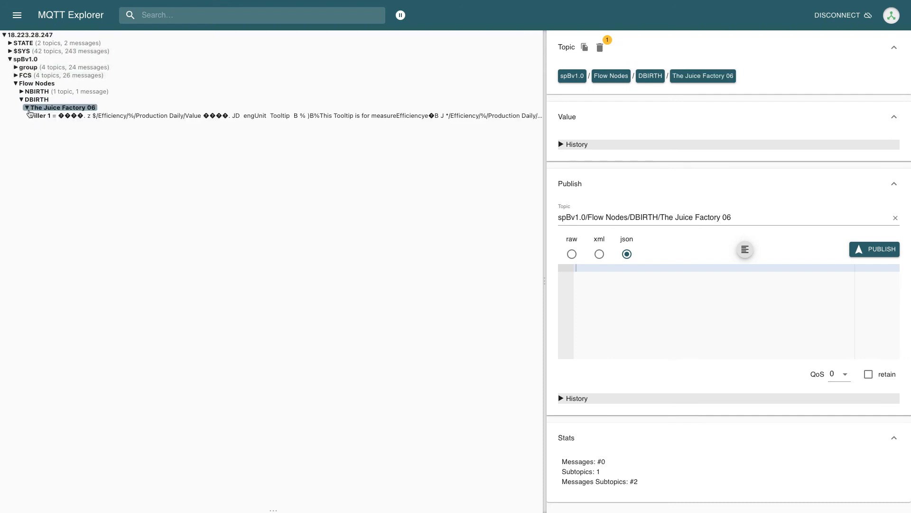
left_click(27, 107)
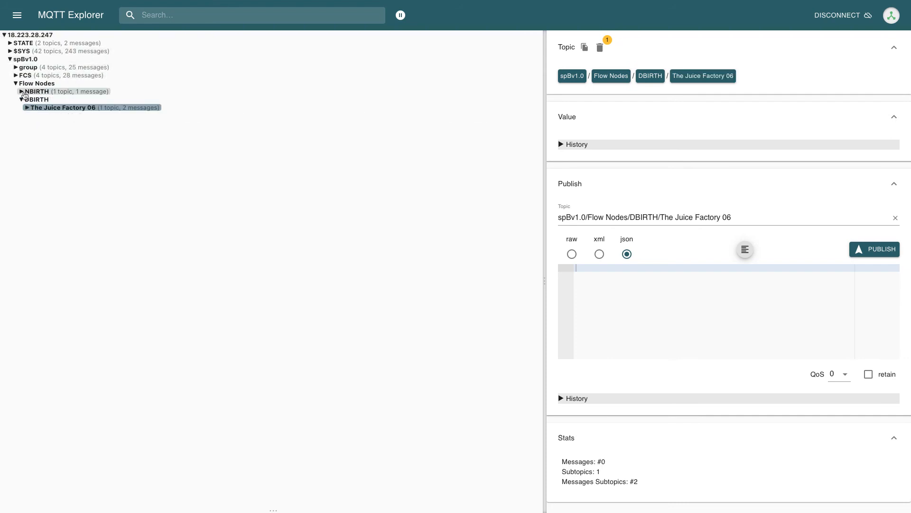
left_click(22, 84)
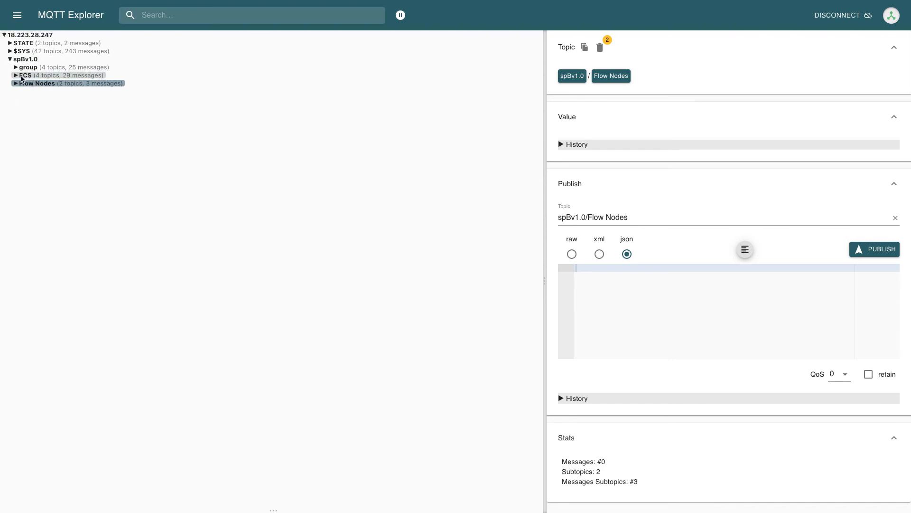
left_click(22, 77)
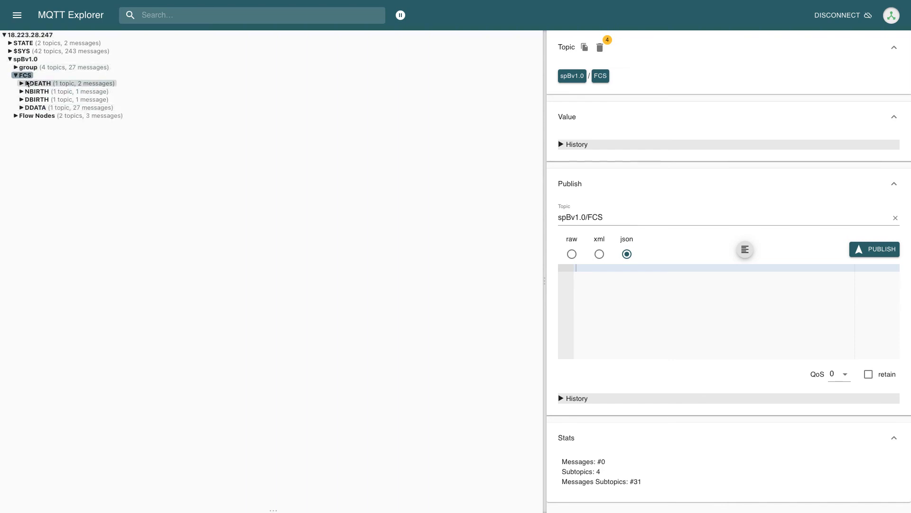
key("super+Tab")
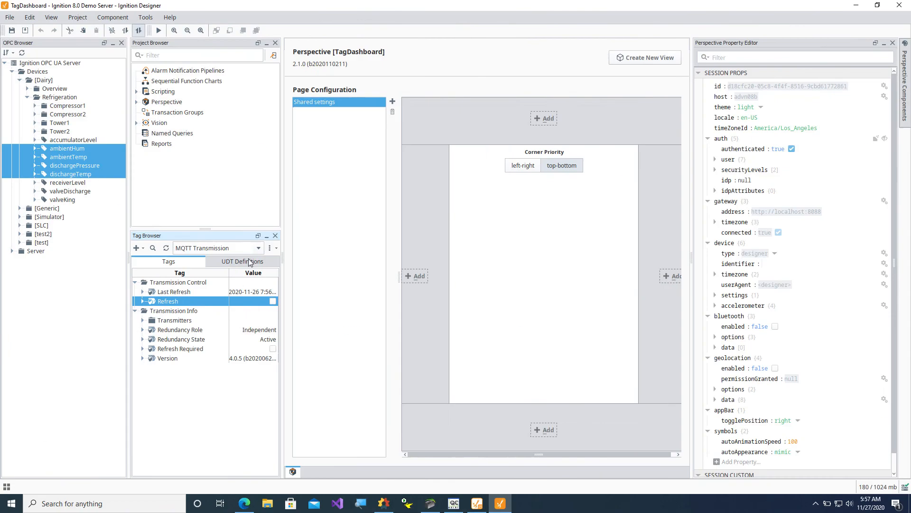
Bring Canary Administrator forward on its MQTT Collector tab.
left_click(383, 503)
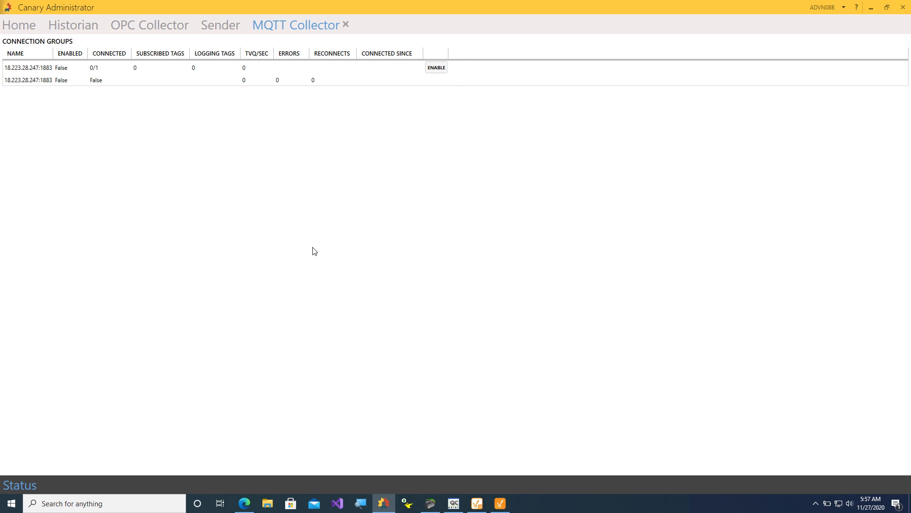
Open File Explorer and navigate to C:\ProgramData, correcting a mistyped path.
left_click(269, 503)
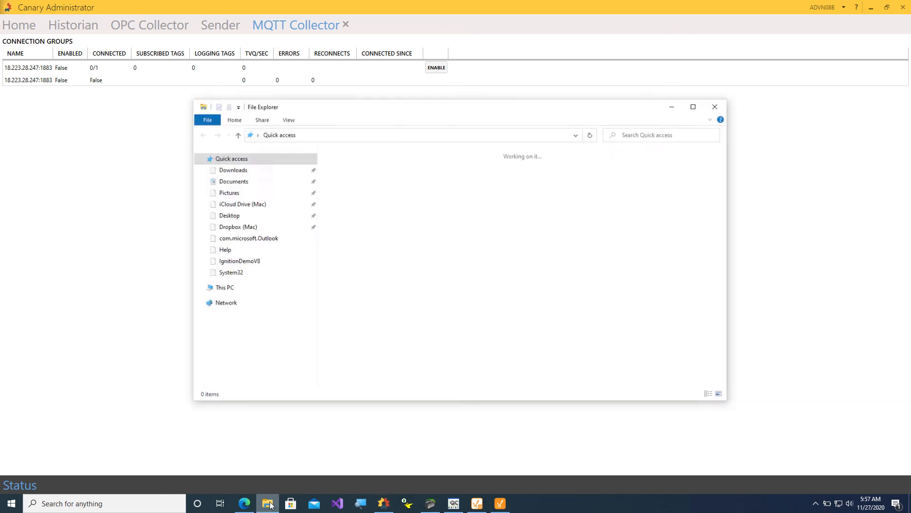
left_click(243, 379)
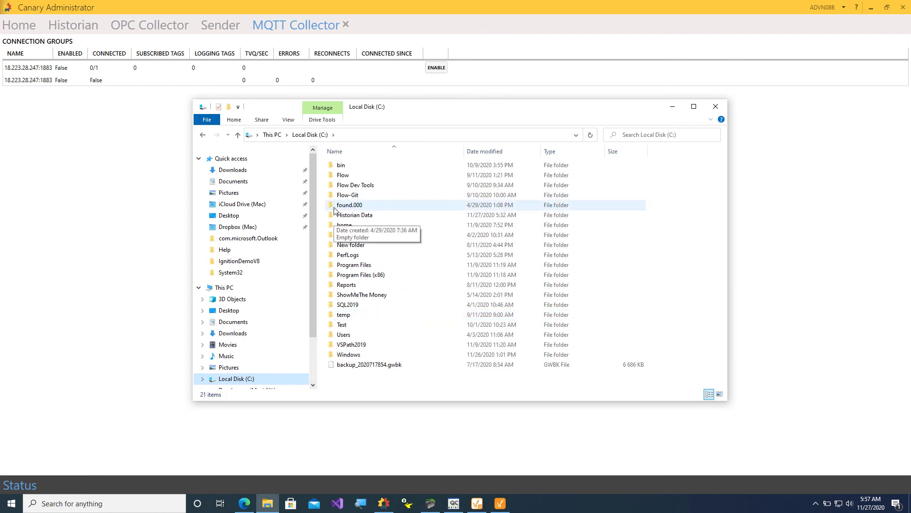
left_click(356, 134)
left_click(356, 134)
type("p")
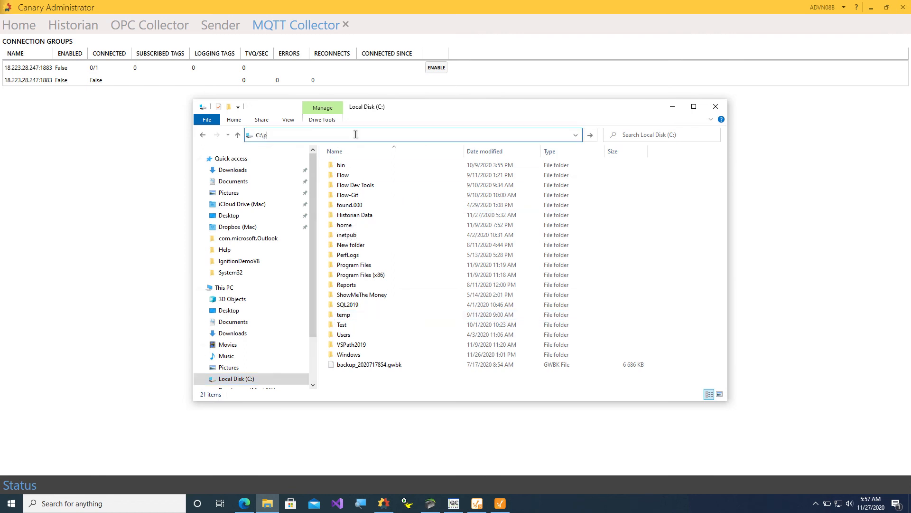
type("rogra")
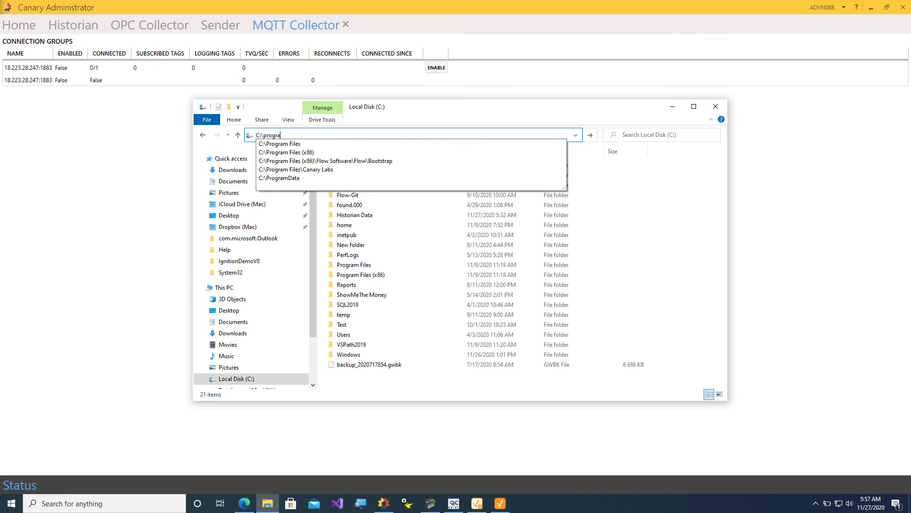
type("mdat")
key("Return")
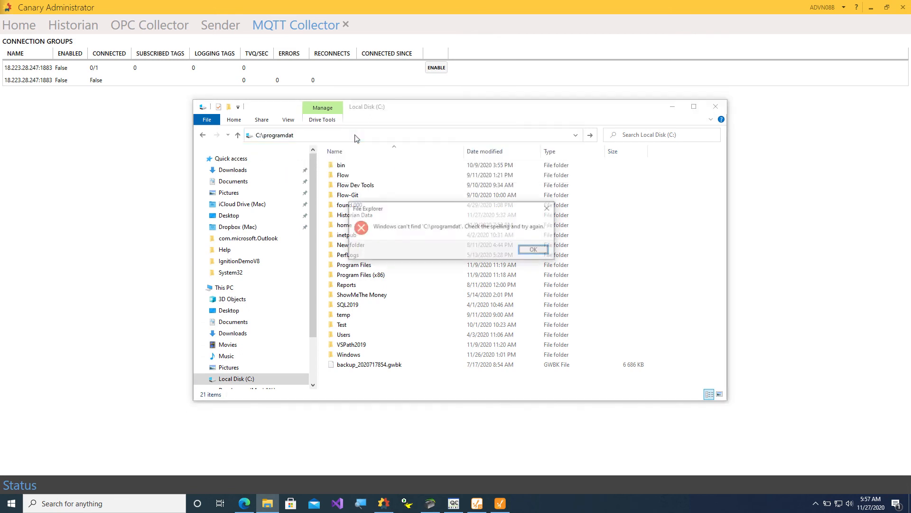
left_click(527, 249)
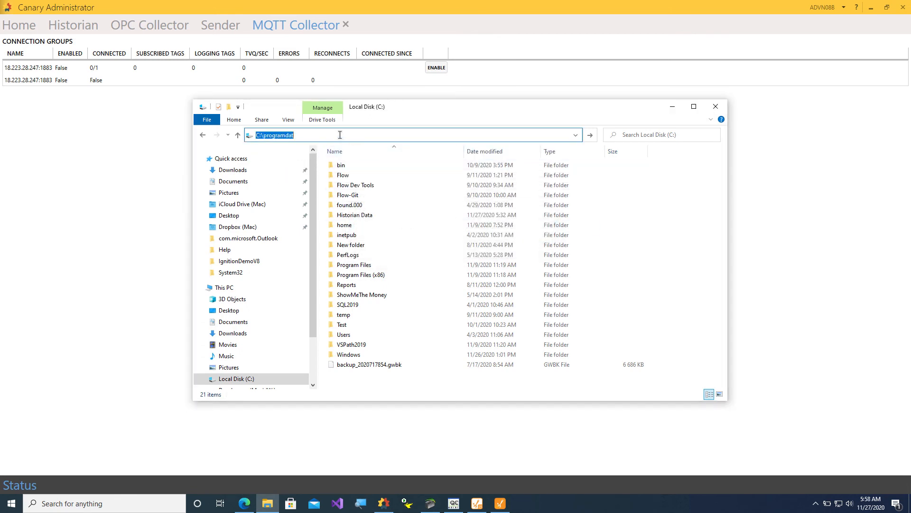
left_click(340, 136)
type("a")
key("Return")
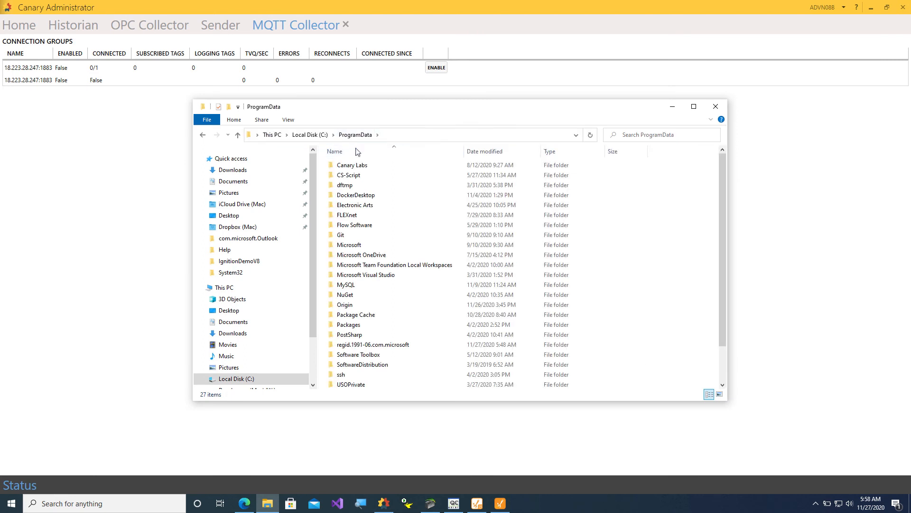
Drill into Canary Labs\Logger\StoreAndForward\MQTTCollector and select MQTTCollector.sqlite.
left_click(354, 168)
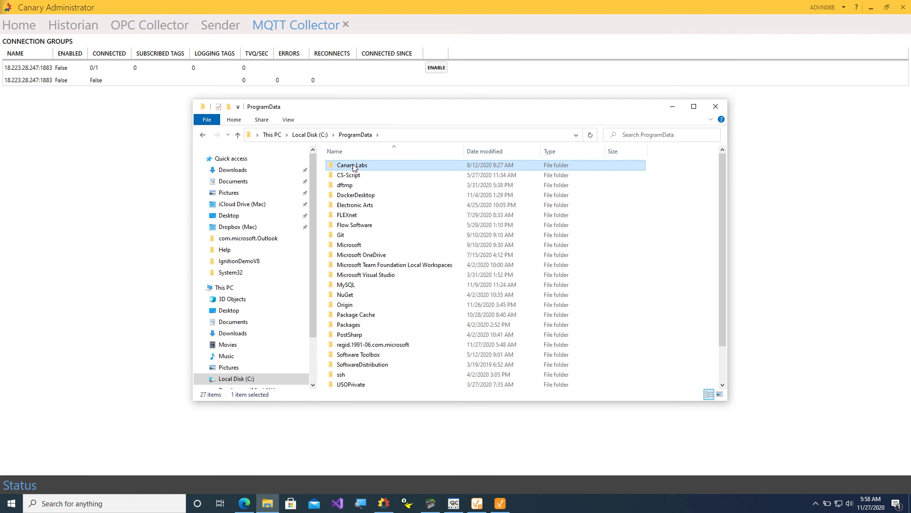
double_click(354, 168)
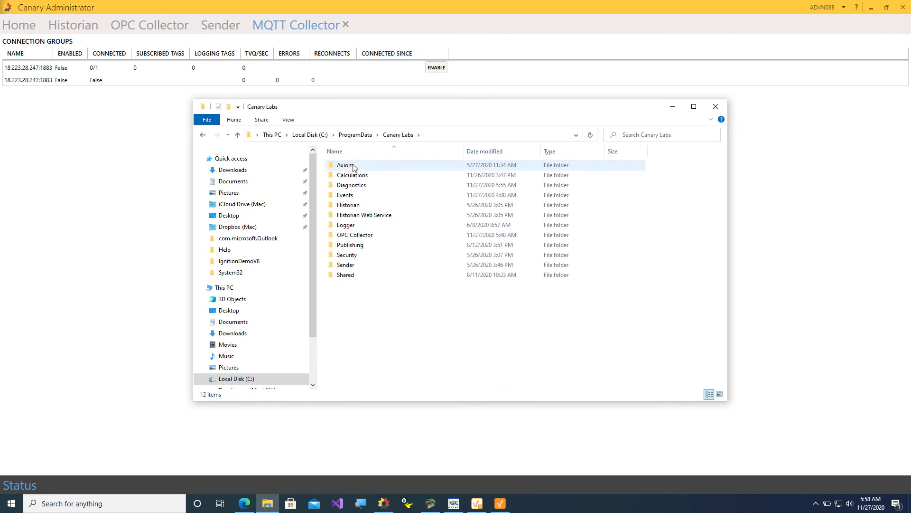
double_click(351, 229)
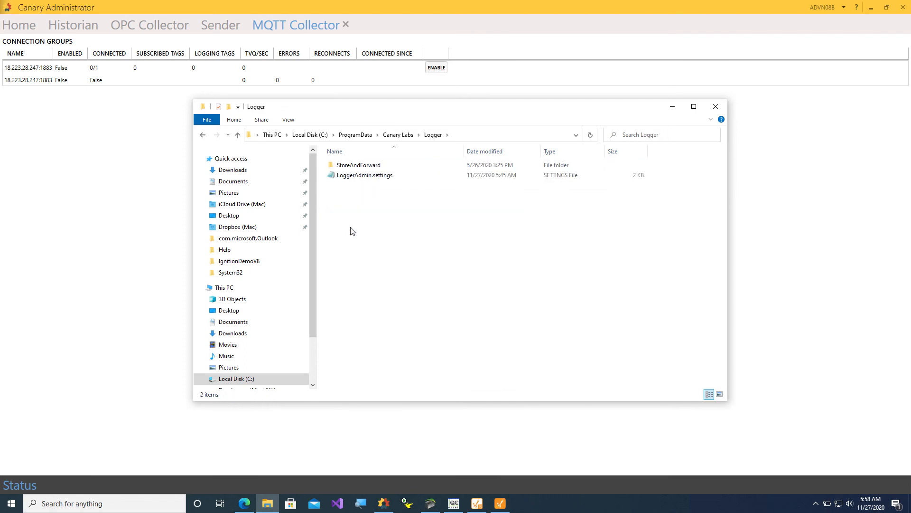
double_click(351, 165)
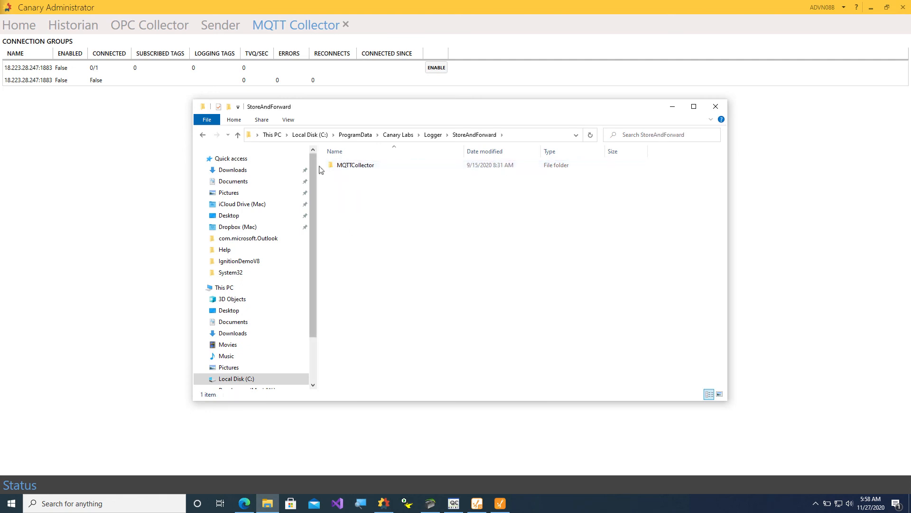
double_click(359, 165)
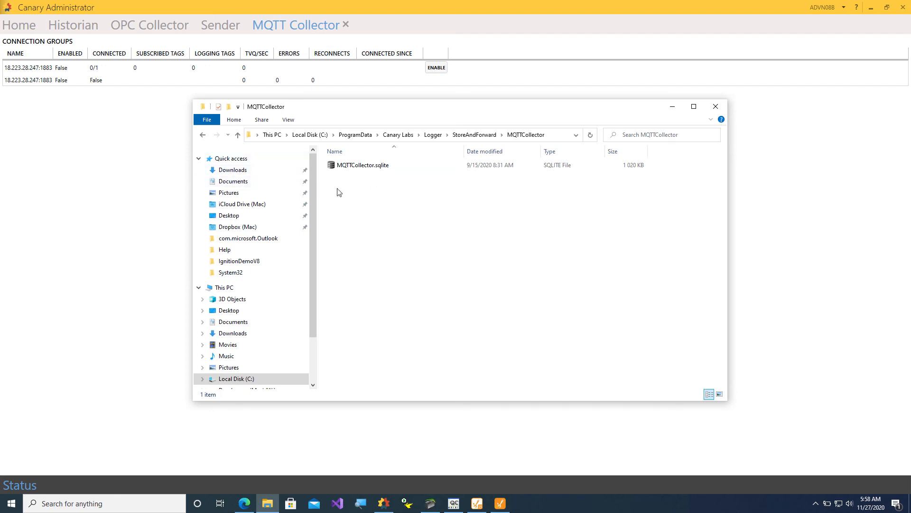
left_click(348, 168)
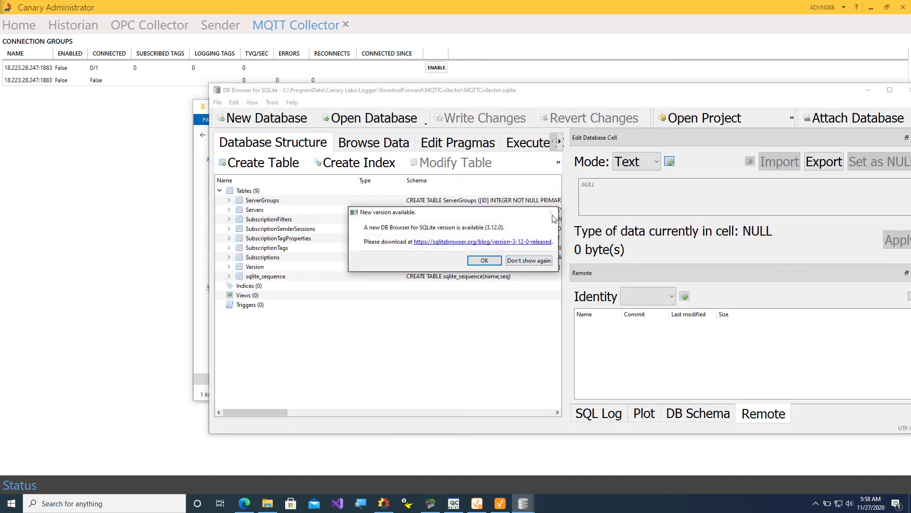
Dismiss the update notice and browse ServerGroups, widening Name to show 18.223.28.247:1883.
left_click(536, 263)
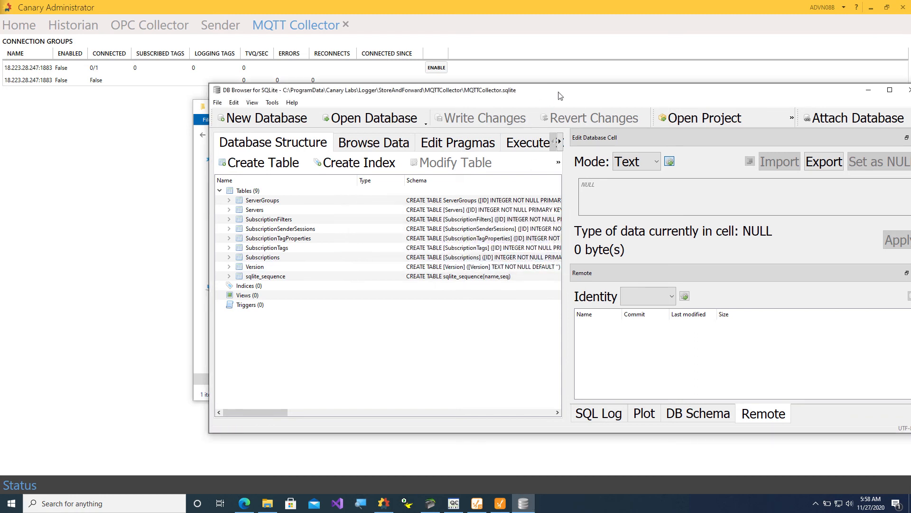
left_click_drag(560, 96, 423, 71)
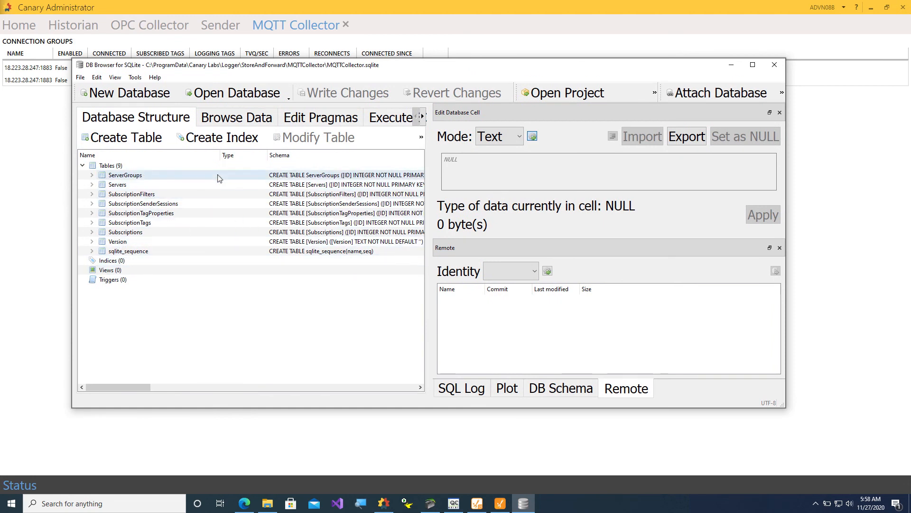
left_click(241, 122)
left_click(188, 144)
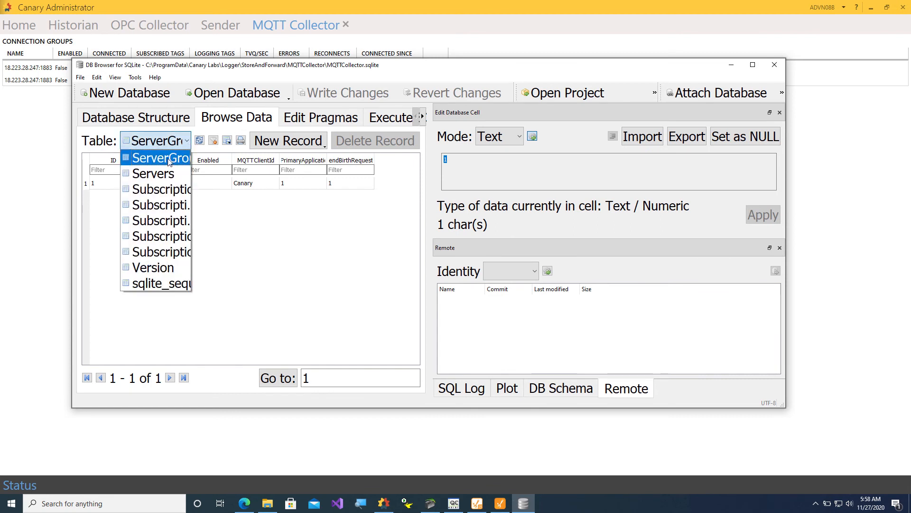
left_click(170, 162)
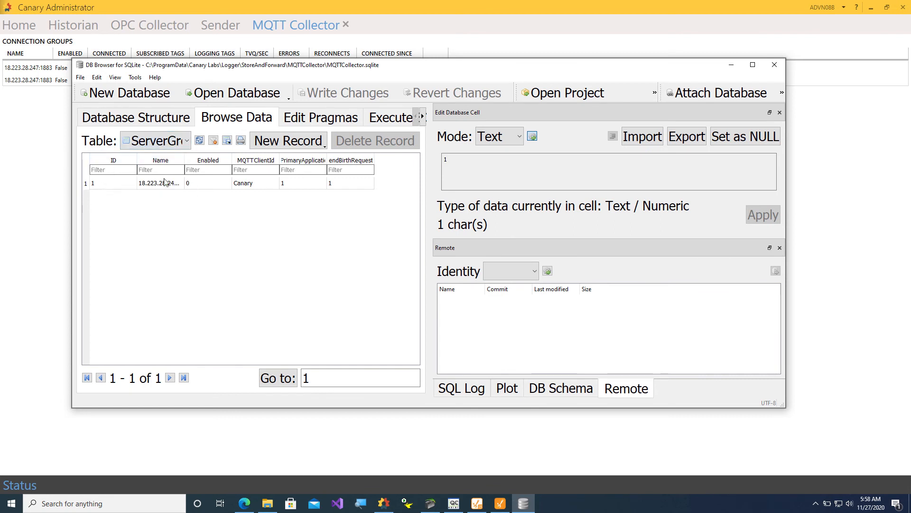
left_click_drag(184, 161, 214, 154)
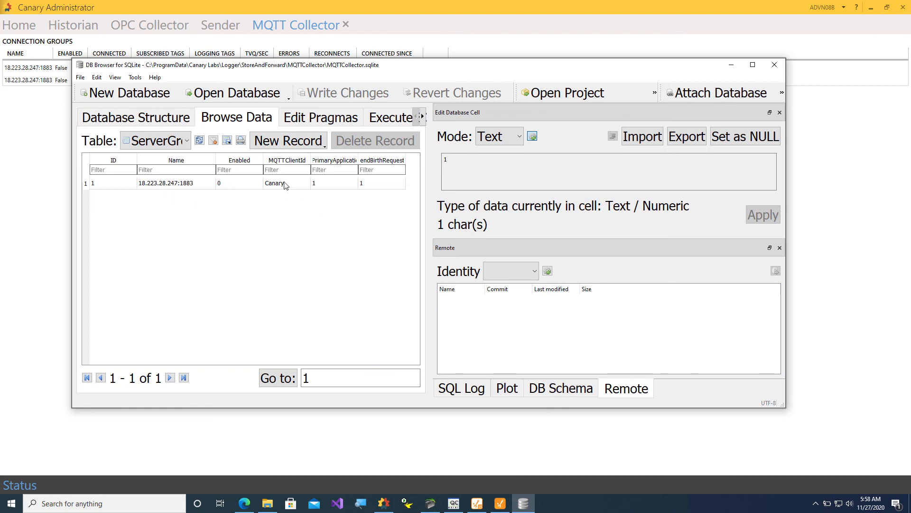
Browse the Servers table and the subscription table holding the localhost row.
left_click(156, 140)
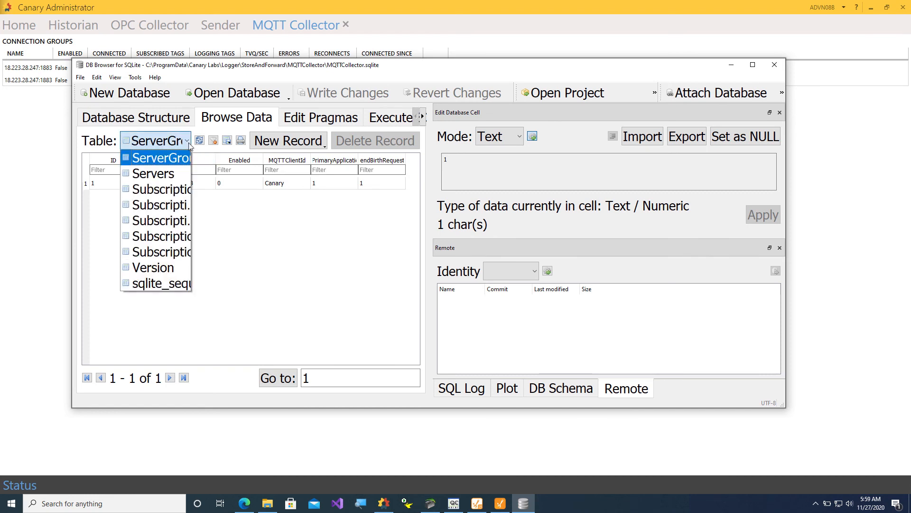
left_click(154, 174)
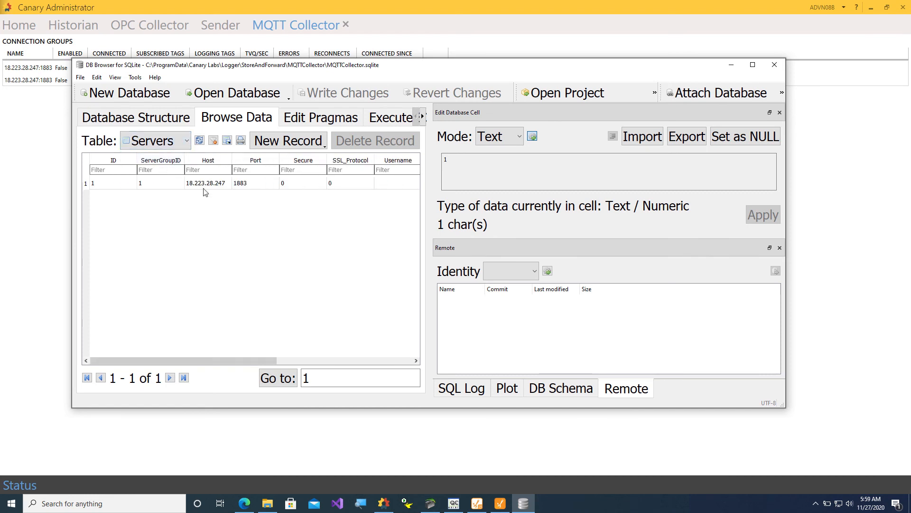
mouse_move(189, 359)
left_mouse_down()
mouse_move(312, 359)
mouse_move(332, 374)
mouse_move(262, 368)
mouse_move(318, 363)
mouse_move(278, 358)
mouse_move(164, 353)
mouse_move(197, 347)
left_mouse_up()
left_click(187, 141)
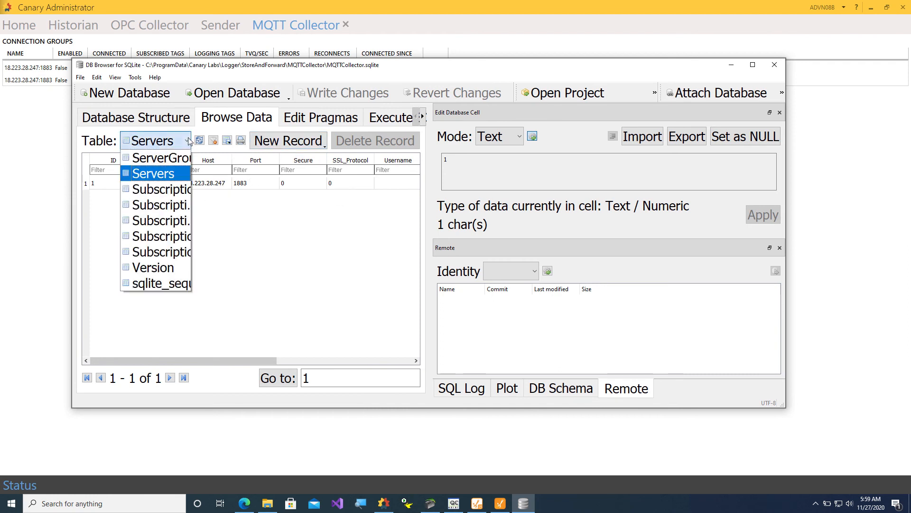
left_click(177, 189)
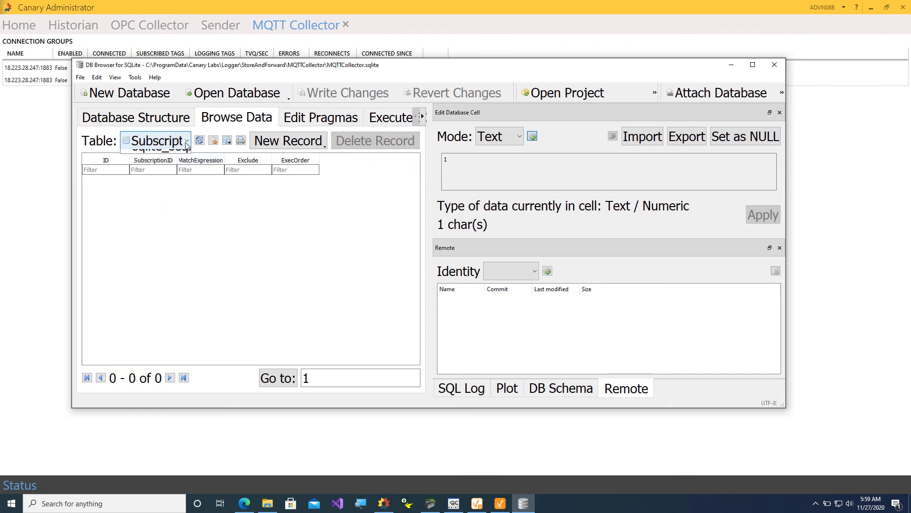
left_click(180, 140)
left_click(172, 204)
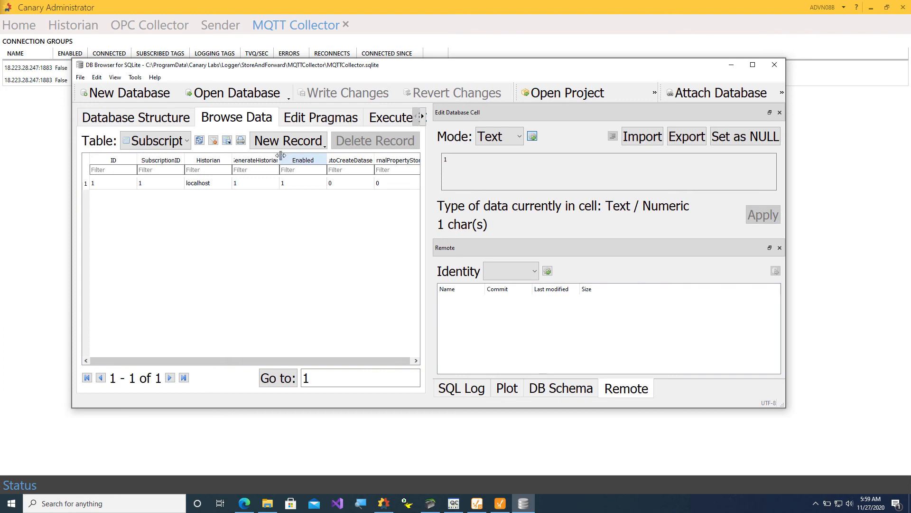
mouse_move(280, 157)
left_mouse_down()
mouse_move(331, 150)
mouse_move(253, 157)
mouse_move(325, 160)
mouse_move(278, 170)
left_mouse_up()
Revisit Servers and the tag table, ending on the subscription with TopicPath spBv1.0/#.
left_click(186, 141)
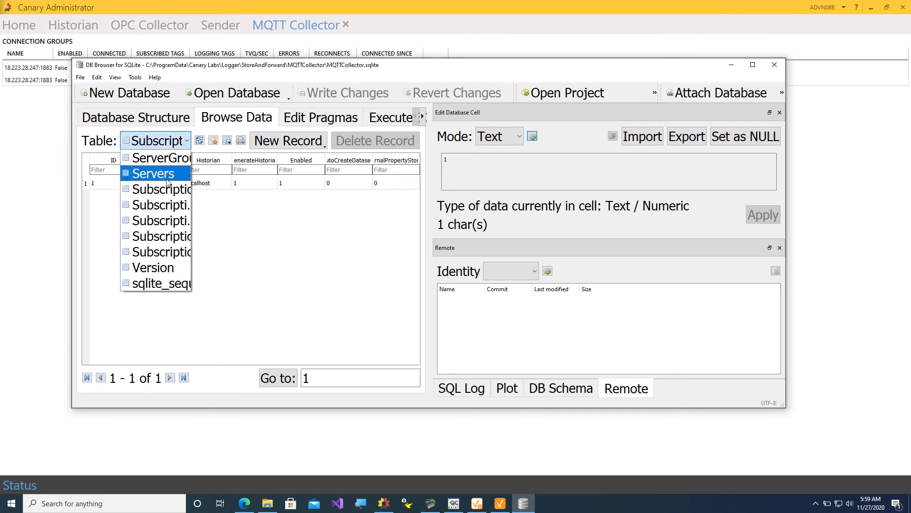
left_click(167, 183)
mouse_move(218, 360)
left_mouse_down()
mouse_move(331, 359)
mouse_move(218, 359)
left_mouse_up()
left_click(186, 140)
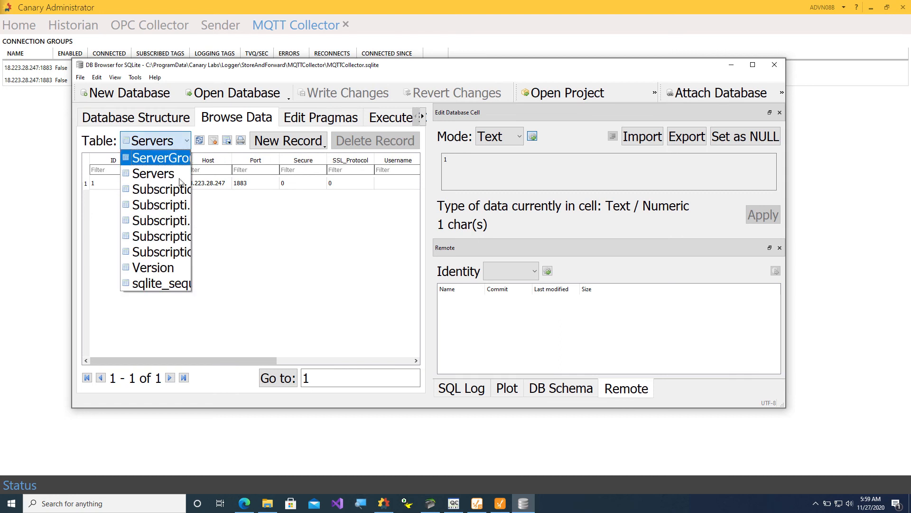
left_click(183, 236)
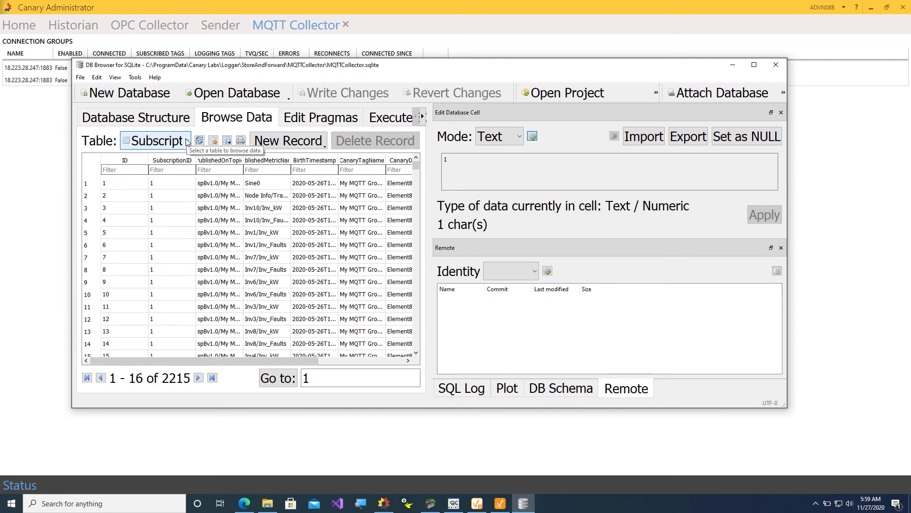
left_click(188, 142)
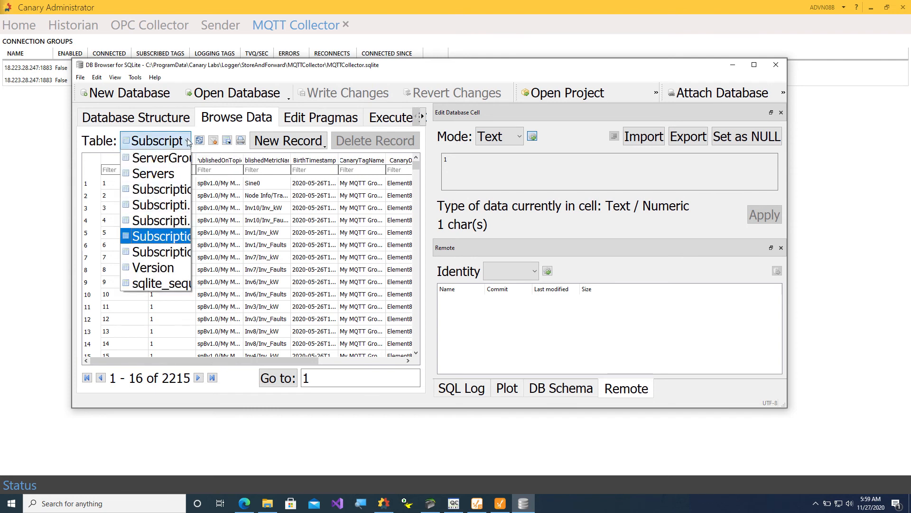
left_click(181, 252)
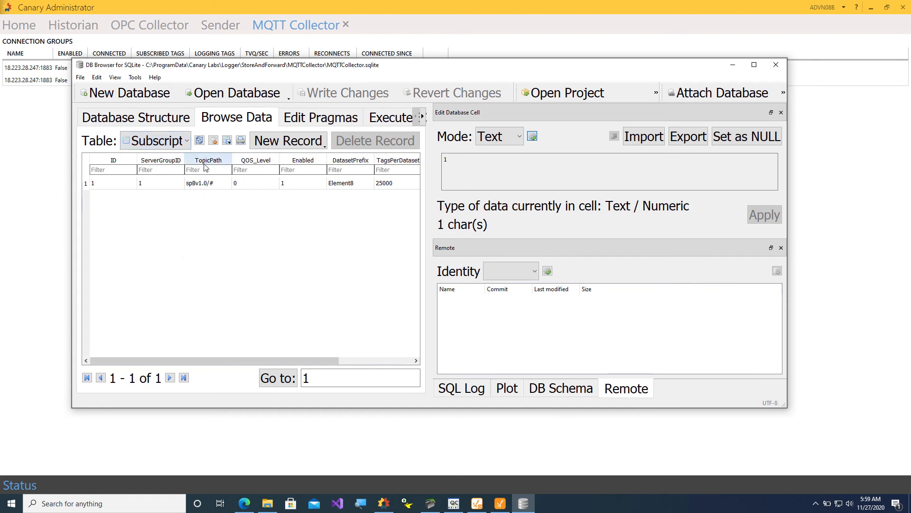
Change the subscription's TopicPath from spBv1.0/# to spBv1.0/FCS/#.
left_click(213, 185)
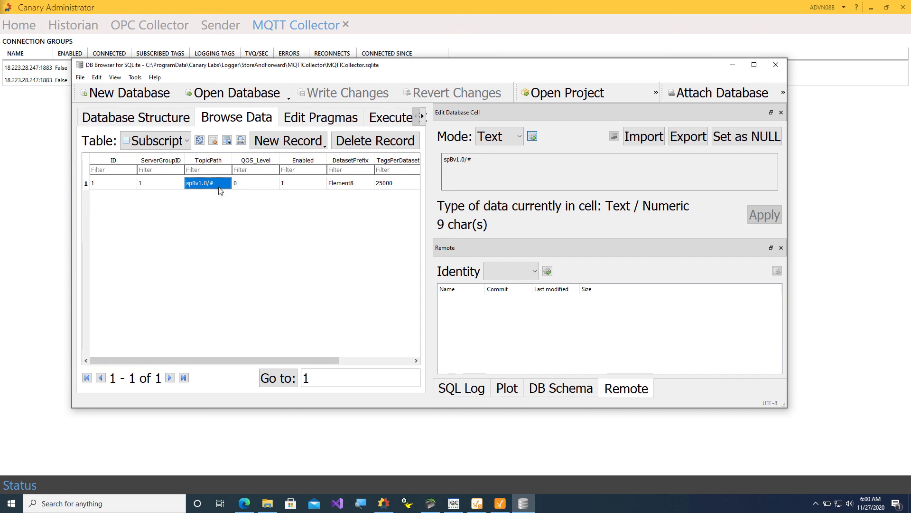
double_click(212, 186)
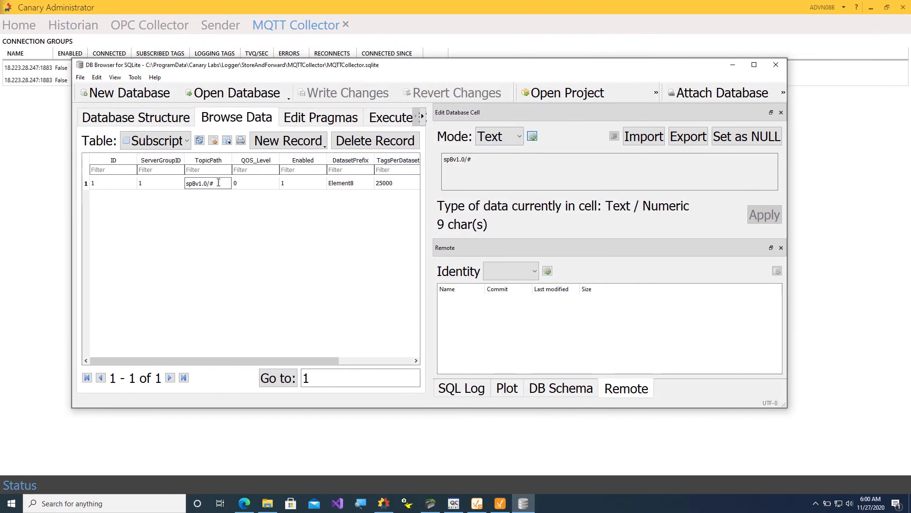
type("FCS/")
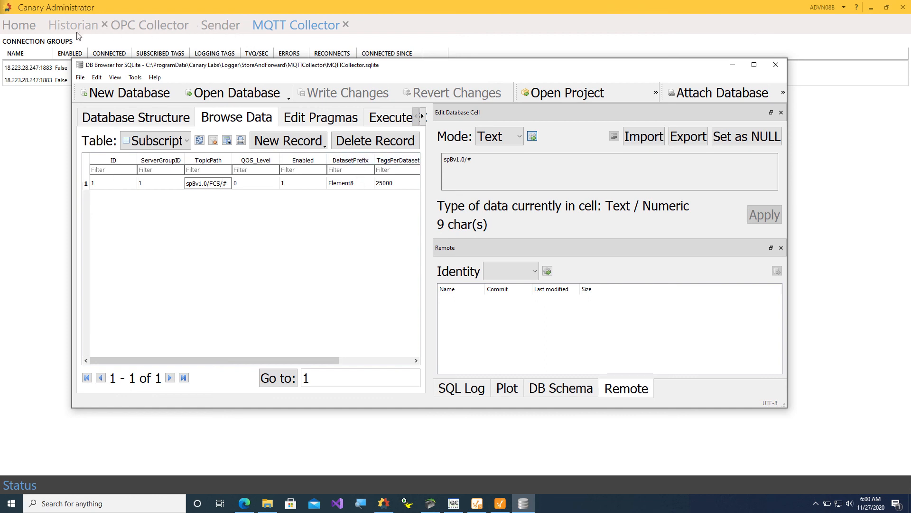
left_click(353, 184)
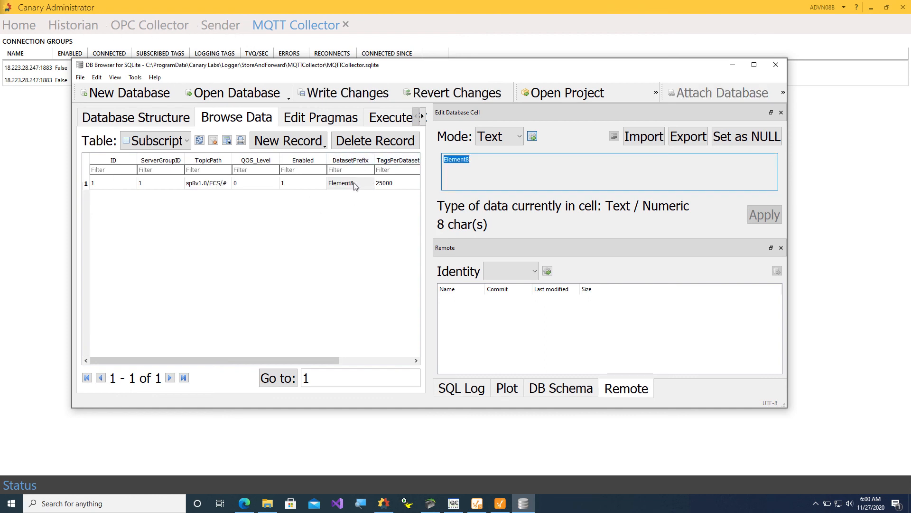
Set the DatasetPrefix to FCSMQTT and write the changes to the database.
left_click(355, 184)
type("FCS")
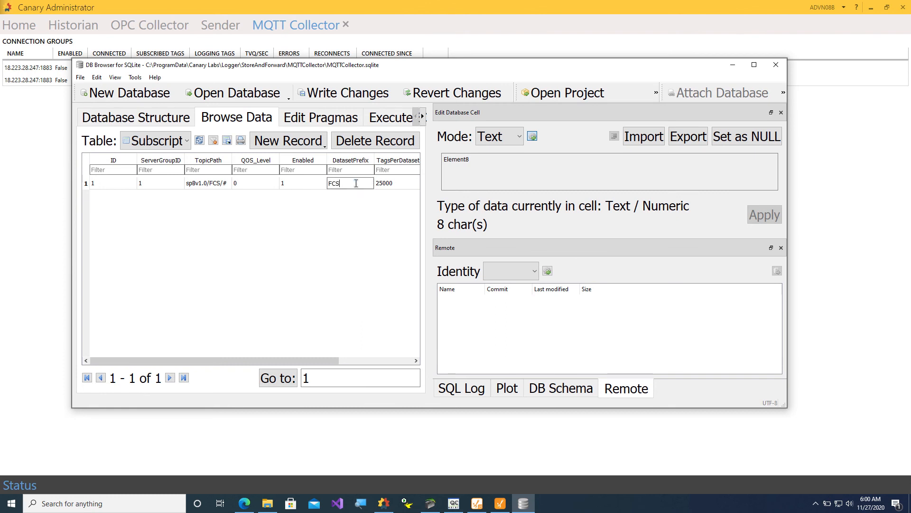
type("MQTT")
left_click(305, 186)
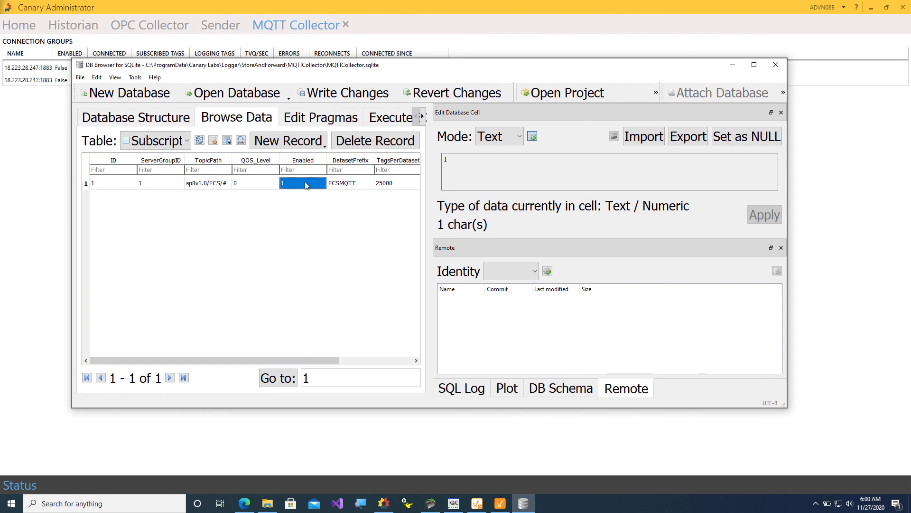
left_click(335, 94)
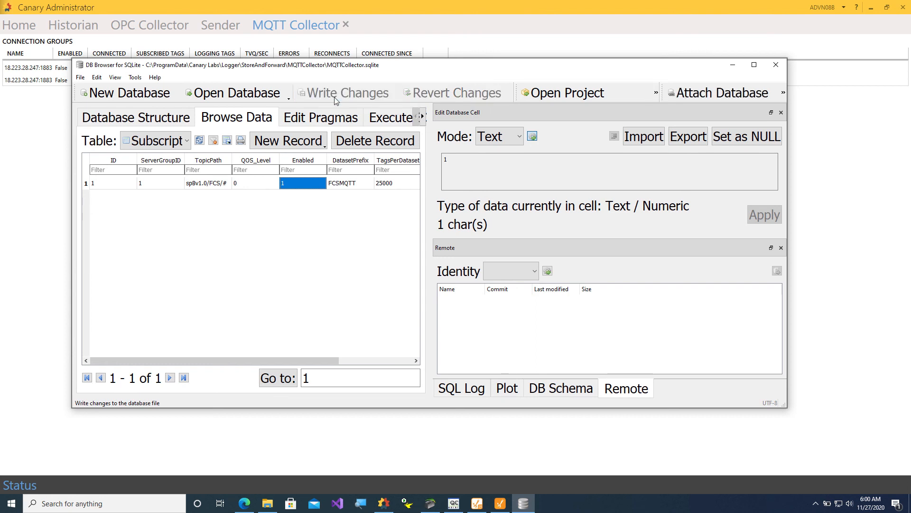
Reopen MQTTCollector.sqlite, verify spBv1.0/FCS/# and FCSMQTT, then close DB Browser and Explorer.
left_click_drag(288, 360, 261, 356)
left_click(776, 65)
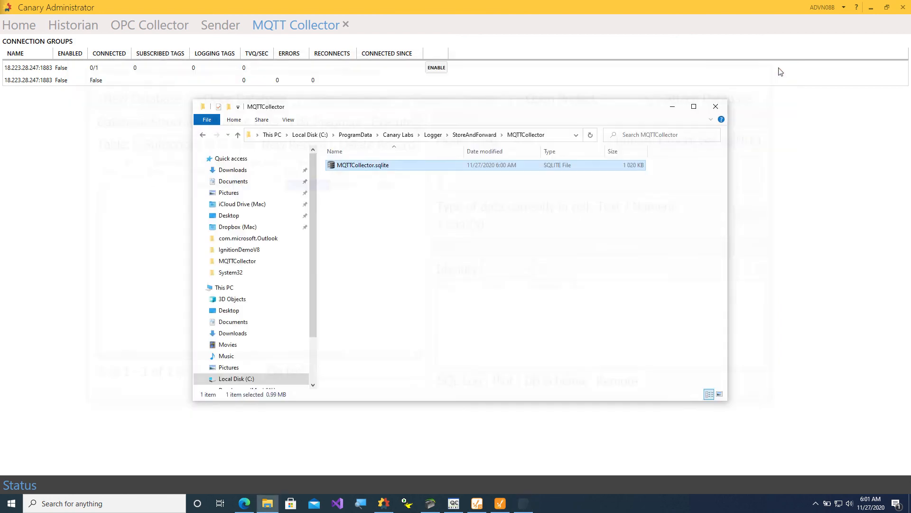
double_click(369, 167)
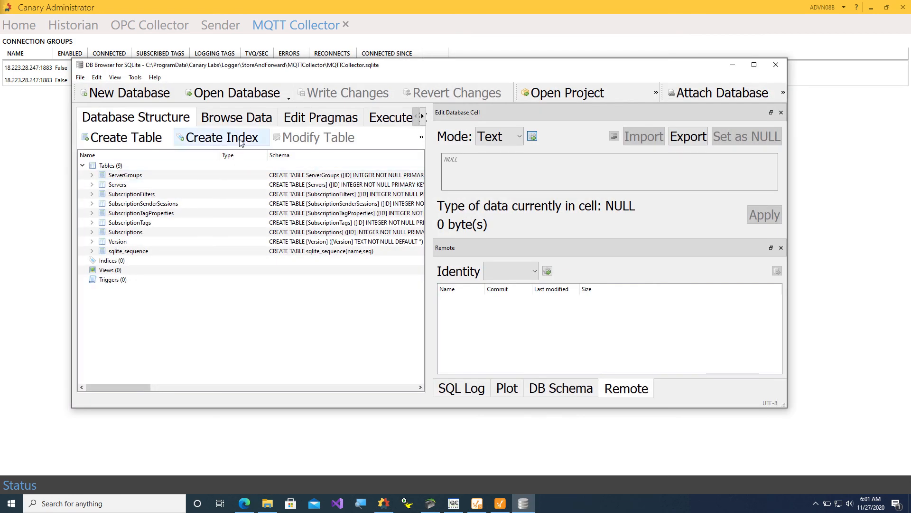
left_click(236, 118)
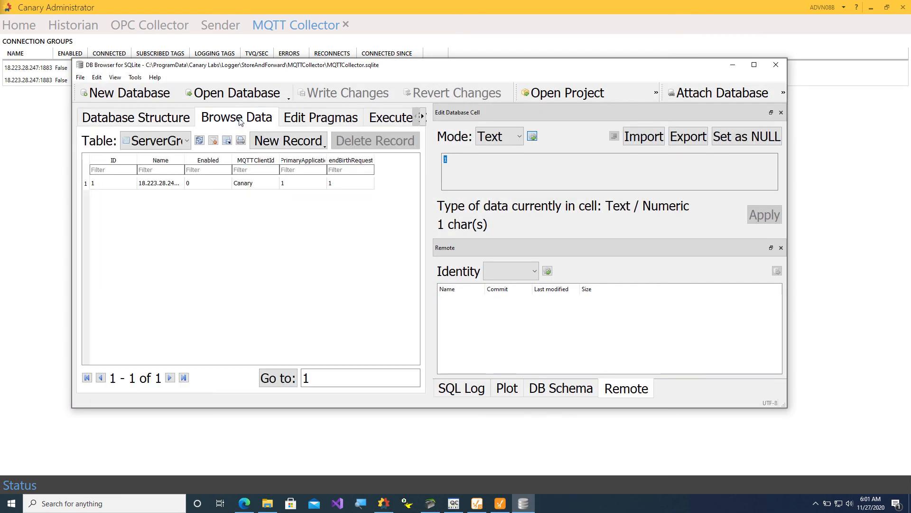
left_click(187, 141)
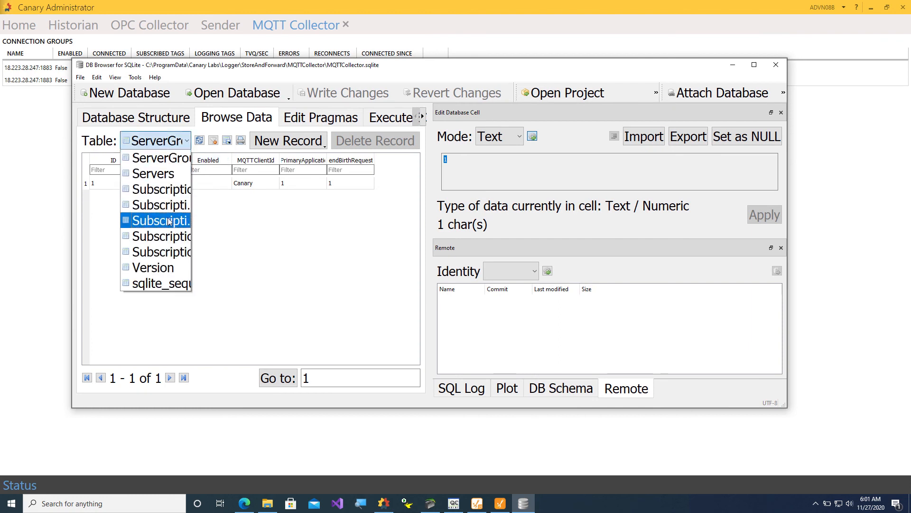
left_click(168, 221)
left_click(187, 144)
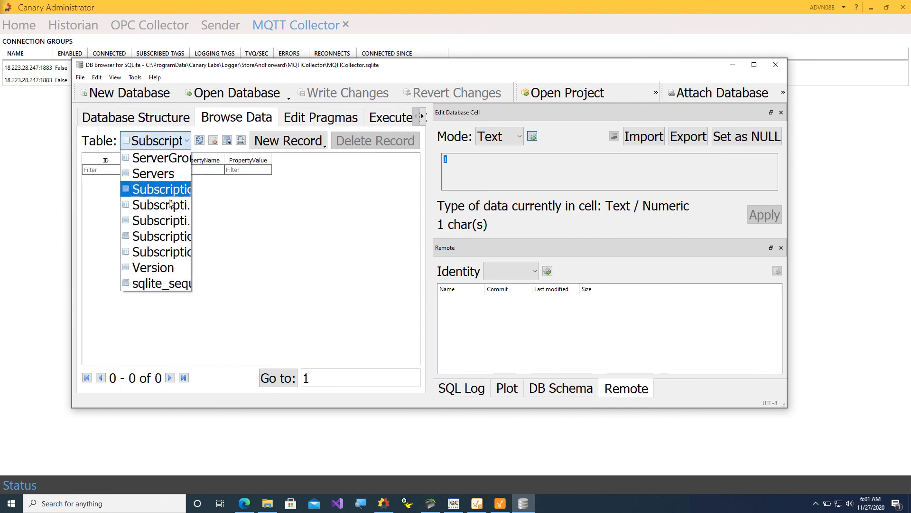
left_click(161, 252)
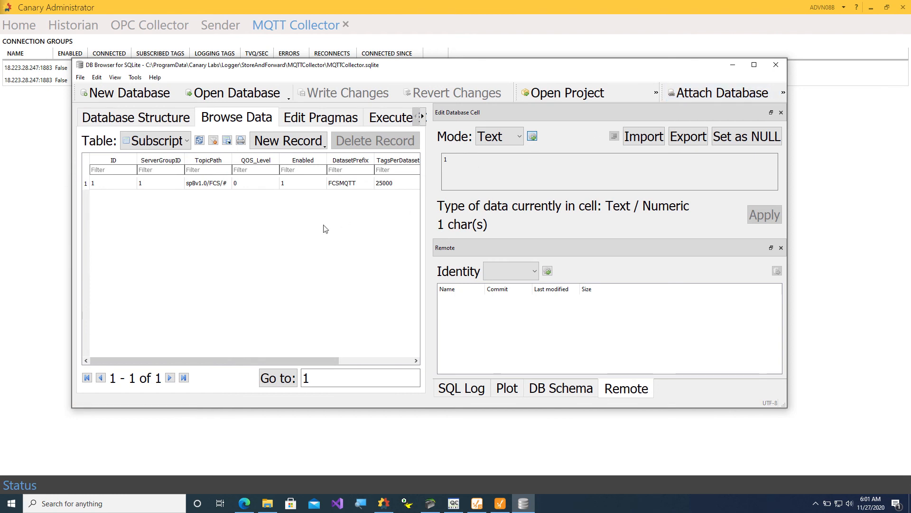
left_click(777, 66)
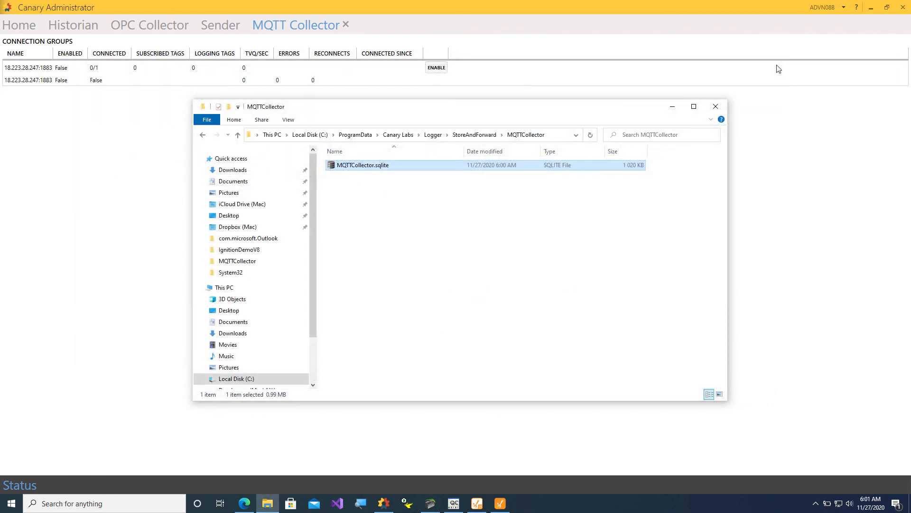
left_click(715, 106)
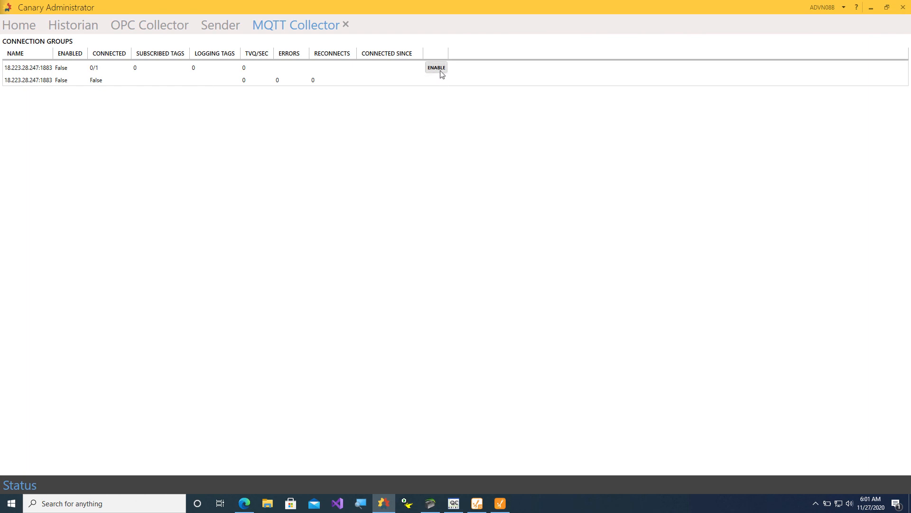
Enable the MQTT connection group and go to the Historian view.
left_click(437, 68)
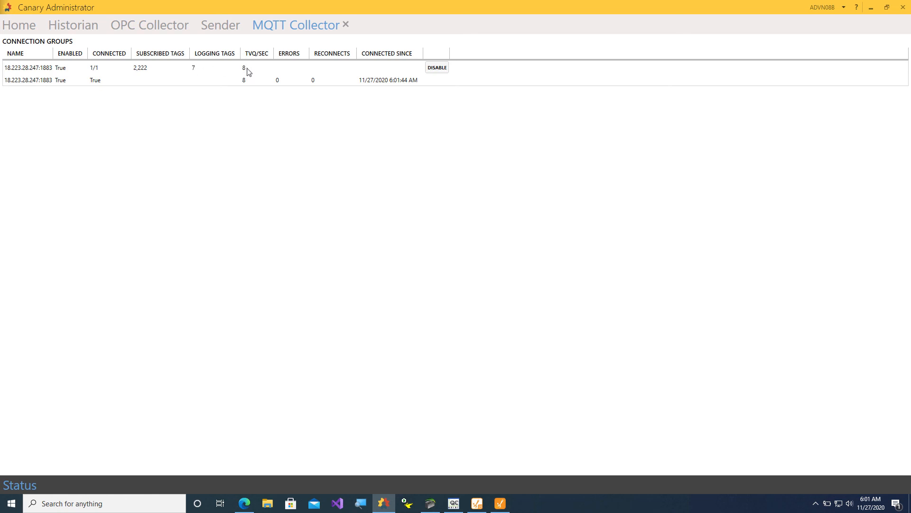
left_click(89, 30)
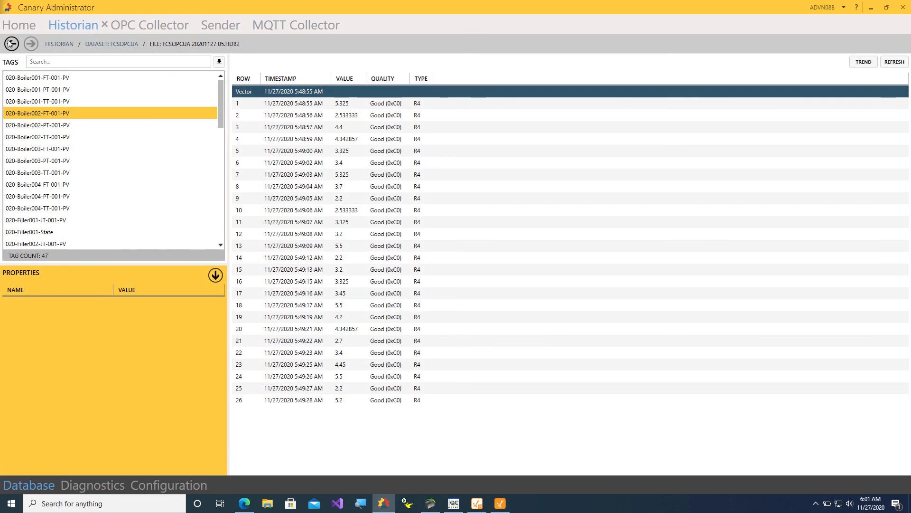
Back out to all datasets and show FCS.007.1.dischargePressure from FCSMQTT's Nov 27 2020 file.
left_click(10, 44)
left_click(10, 44)
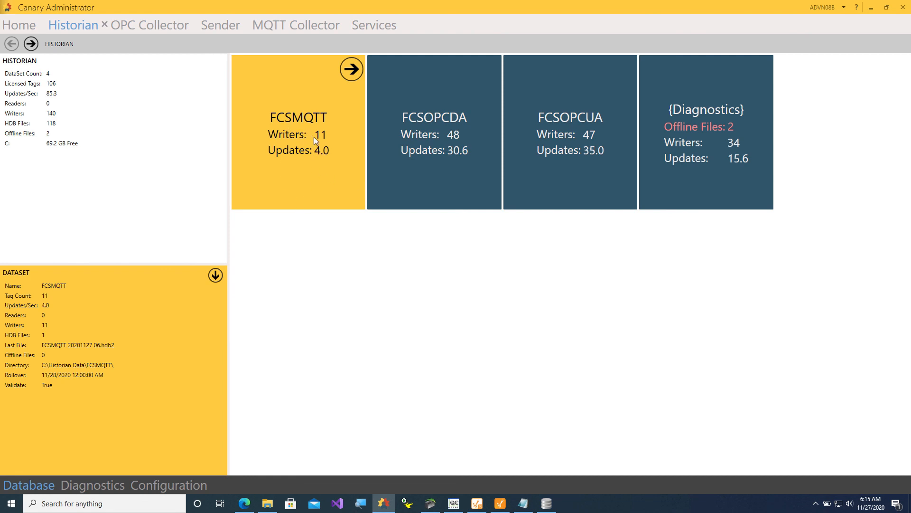
left_click(350, 75)
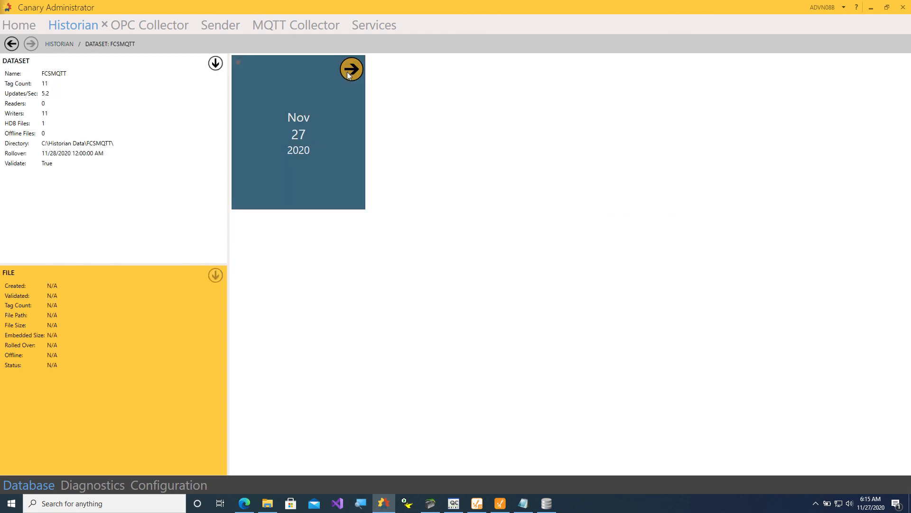
left_click(351, 70)
left_click(69, 102)
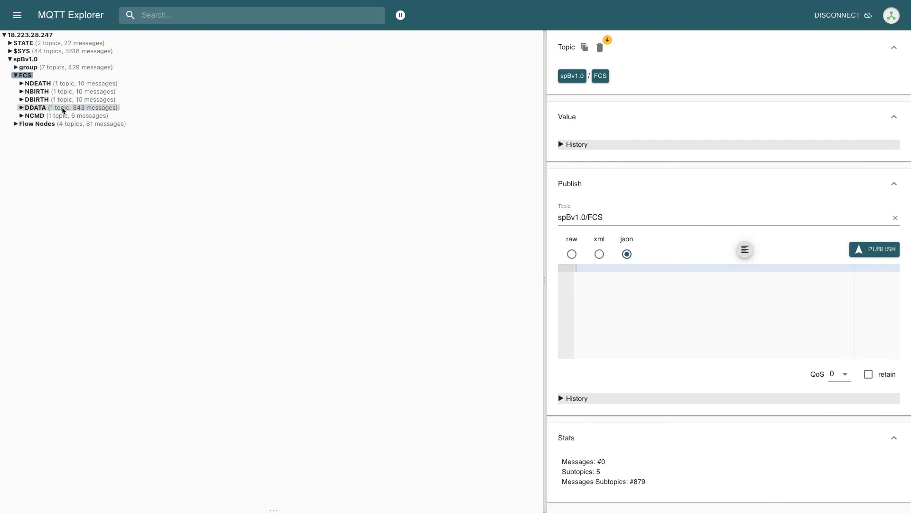
Expand FCS DBIRTH/007 and DDATA/007 and display the latest DDATA/007 payload with ambientHum and ambientTemp.
left_click(21, 101)
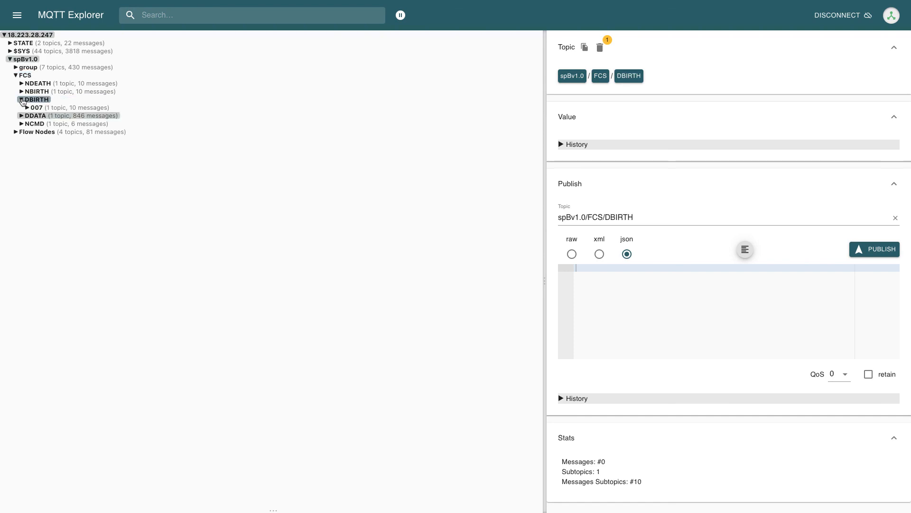
left_click(28, 109)
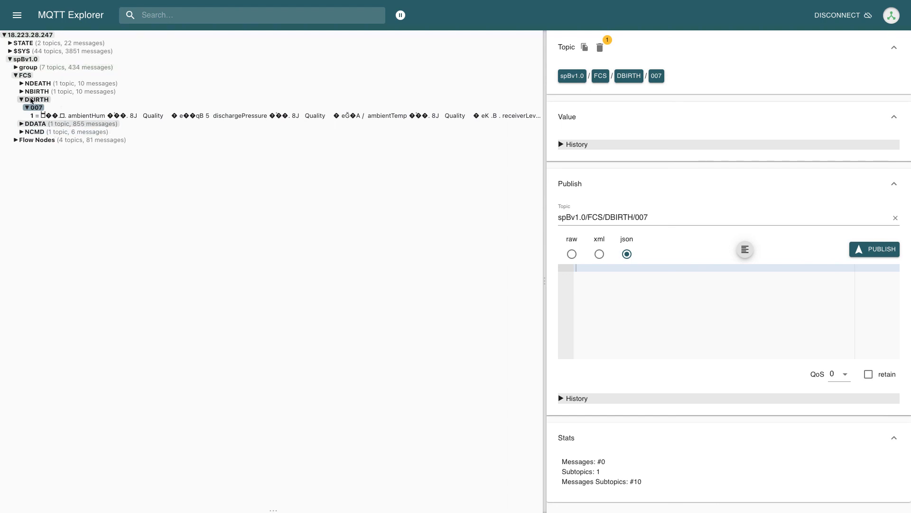
left_click(21, 125)
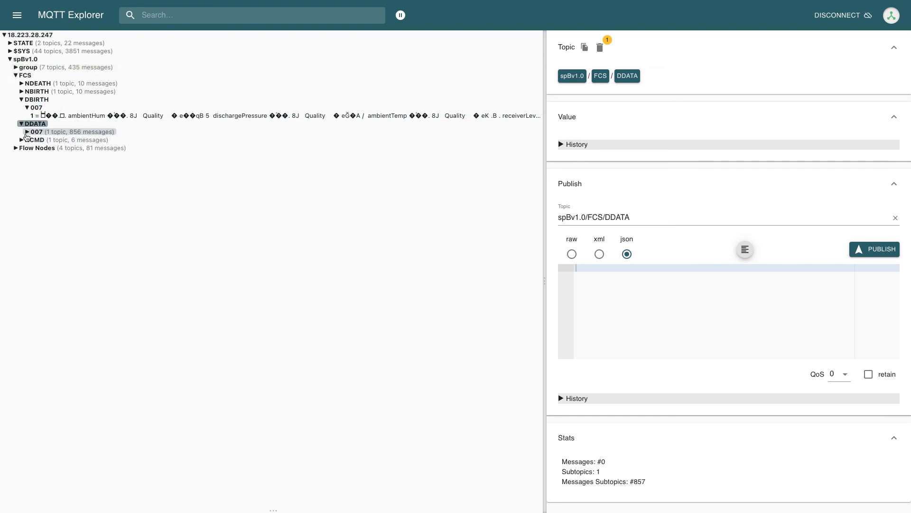
left_click(28, 132)
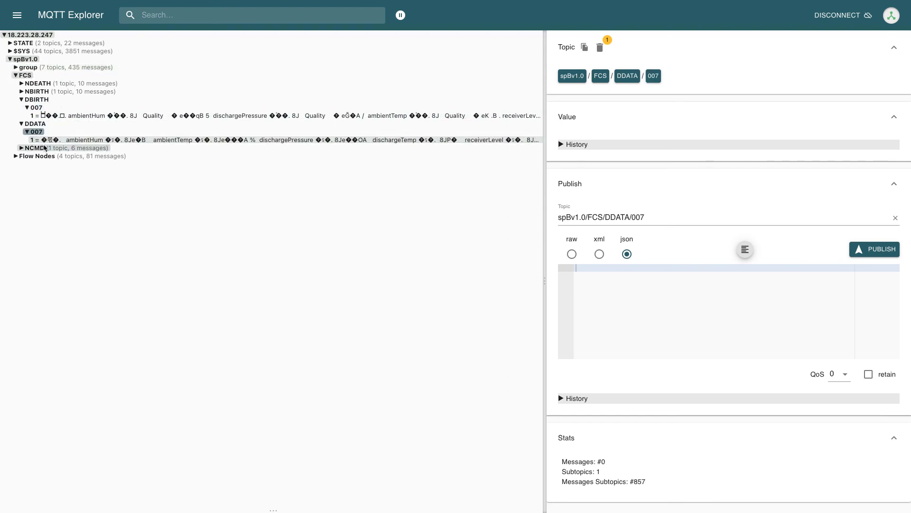
left_click(136, 141)
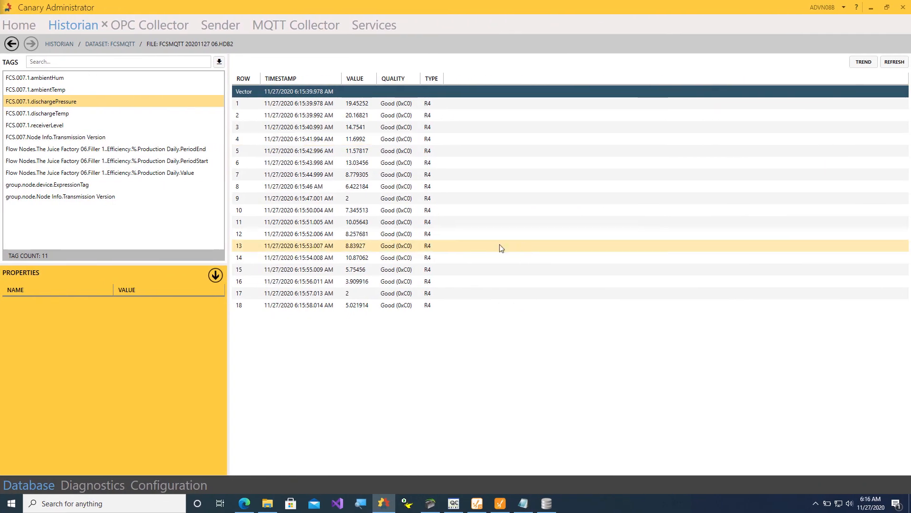
Load FCS.007.1.dischargeTemp's logged values: 48 Good rows, a vector break, then six more.
left_click(60, 116)
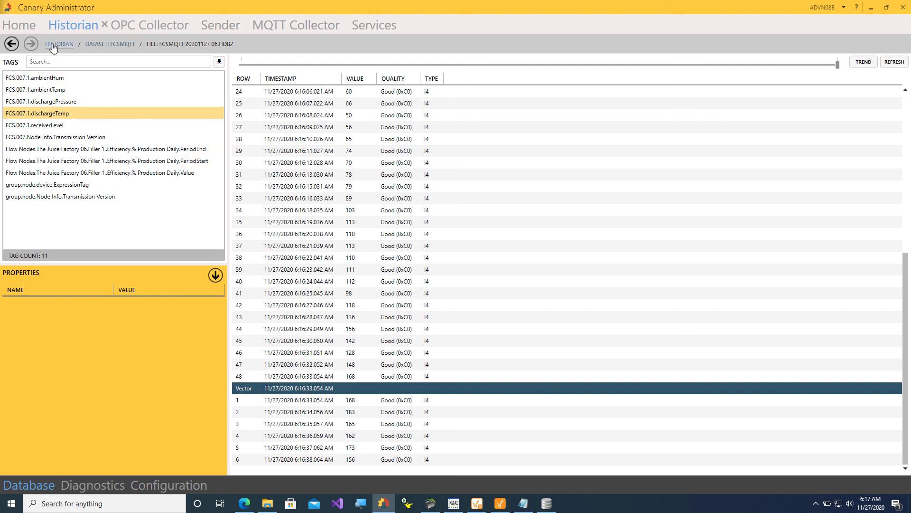
Return to Home, confirm Axiom's endpoint Http web server port is 83, then switch to the browser.
left_click(12, 44)
left_click(12, 44)
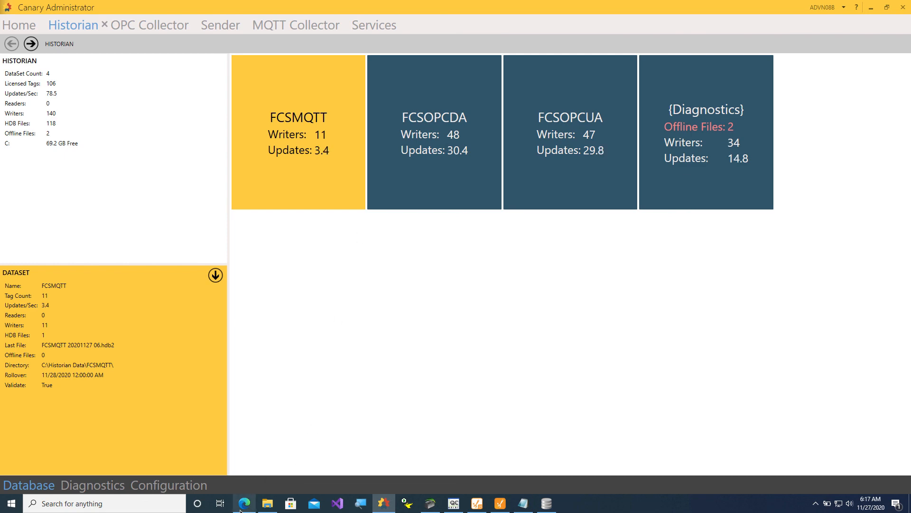
left_click(19, 27)
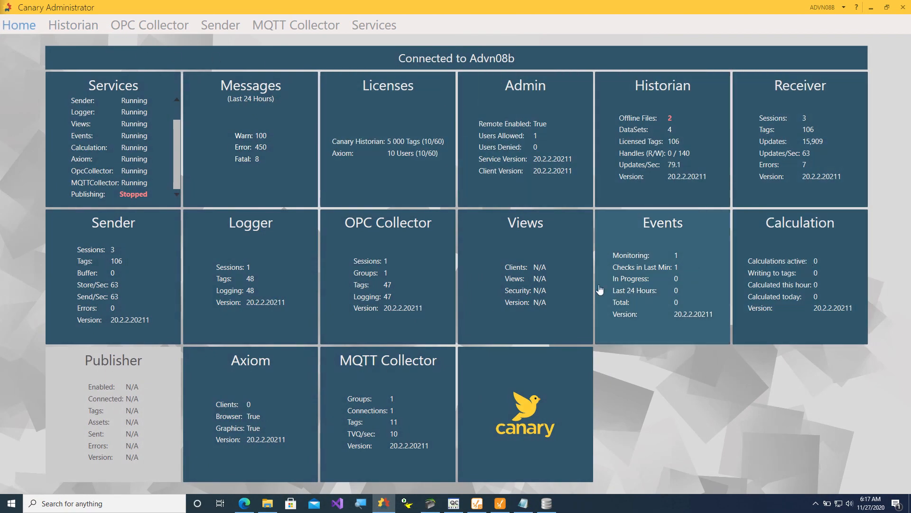
left_click(298, 387)
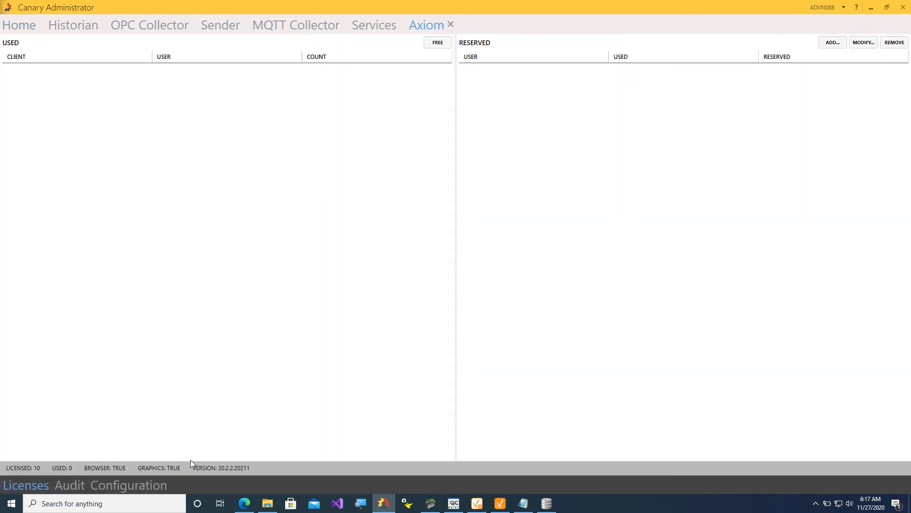
left_click(133, 484)
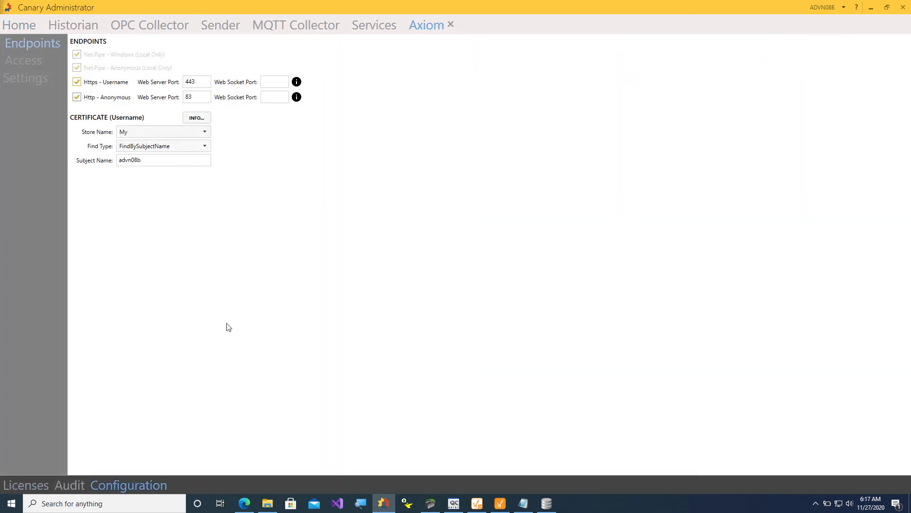
left_click(245, 503)
Load Canary Axiom at localhost:83 in a new browser tab and start a new chart.
left_click(124, 8)
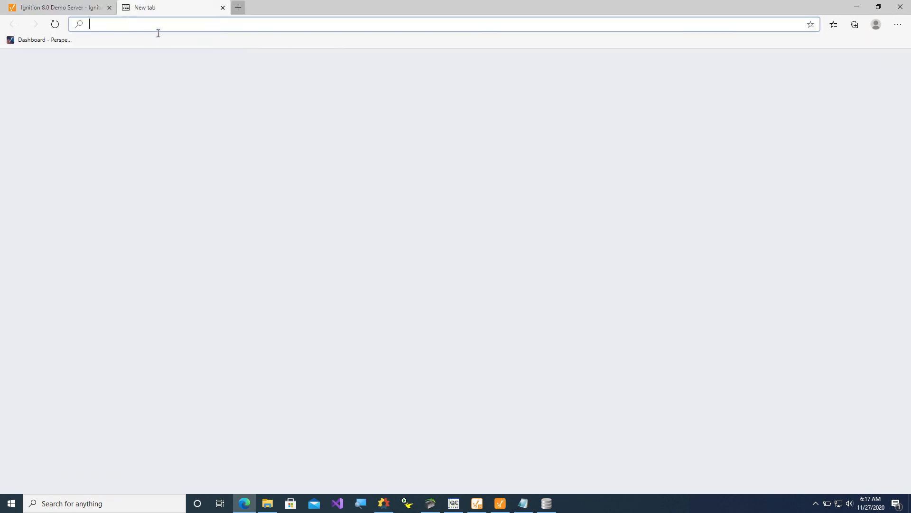
type("loc")
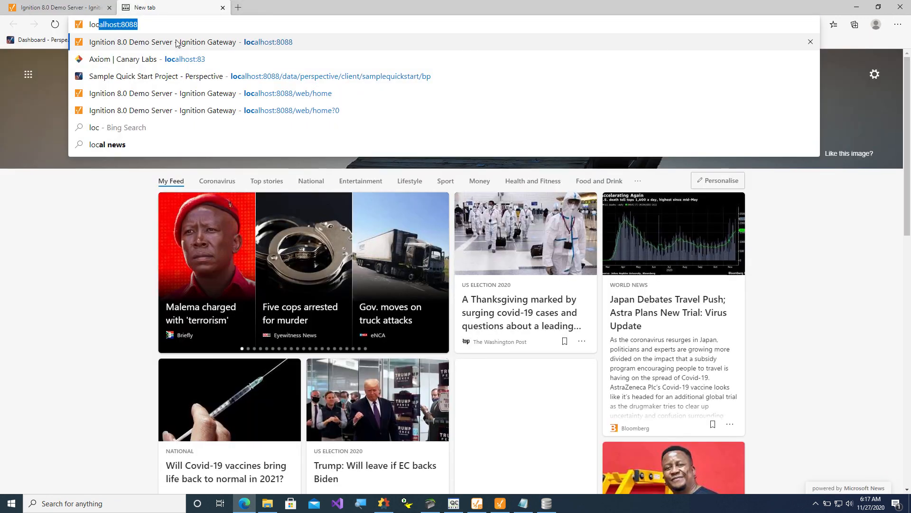
left_click(172, 57)
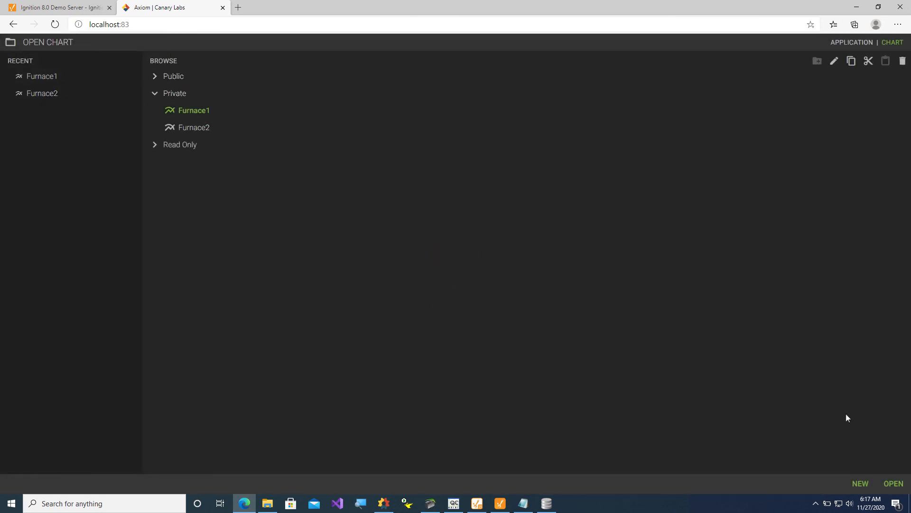
left_click(858, 483)
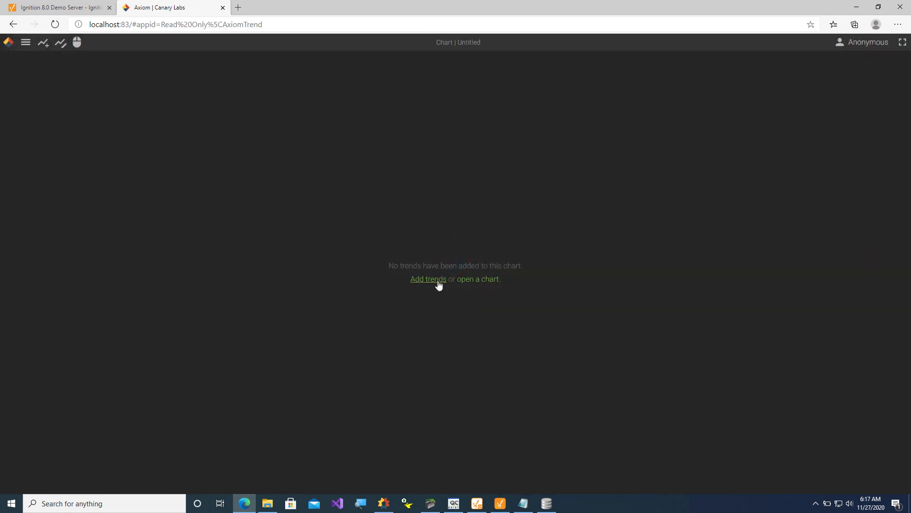
Add 020-Boiler001-TT-001-PV from the FCSOPCUA dataset as a chart trend.
left_click(428, 279)
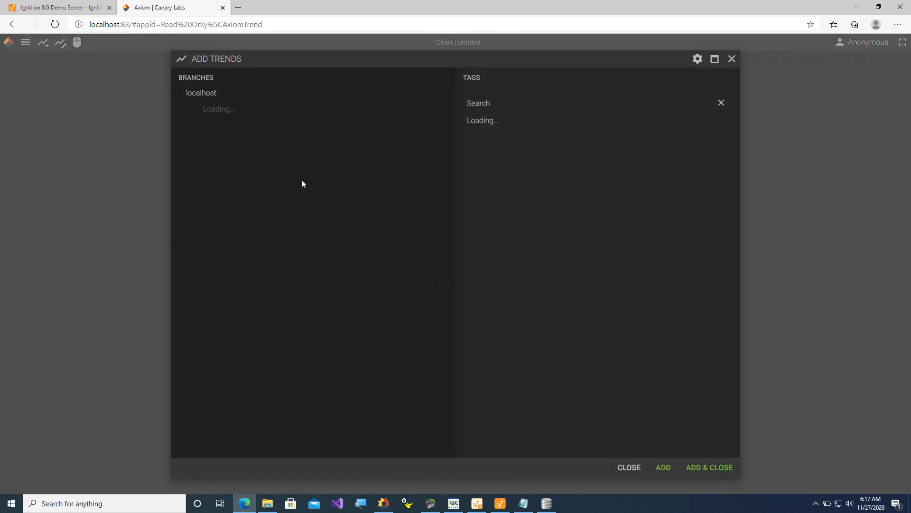
left_click(209, 111)
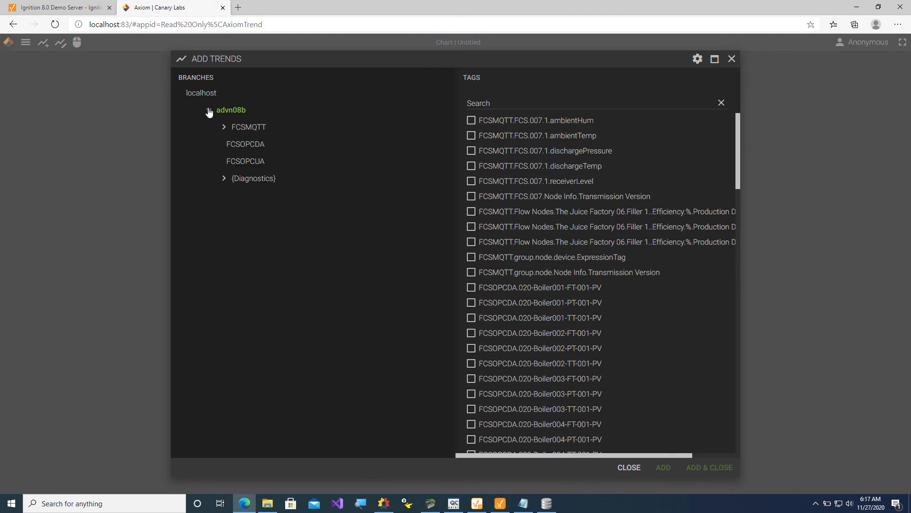
left_click(210, 111)
left_click(208, 112)
left_click(237, 143)
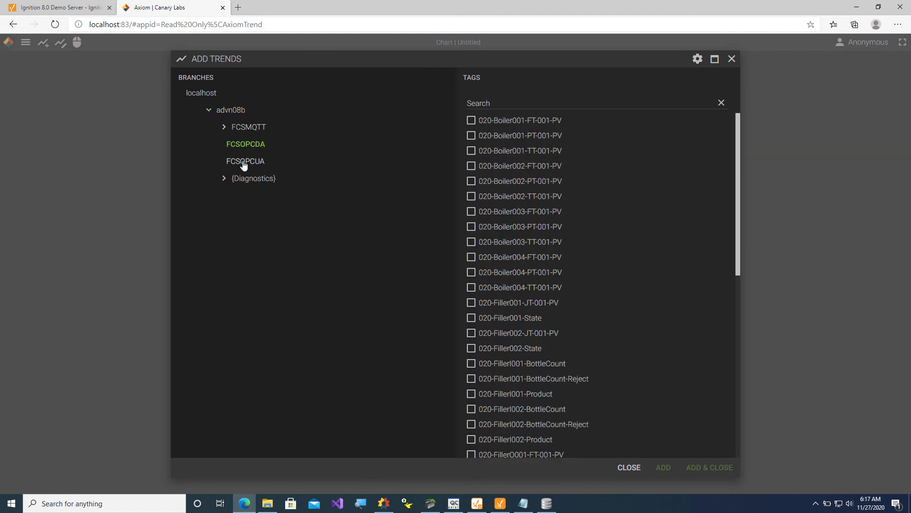
left_click(244, 163)
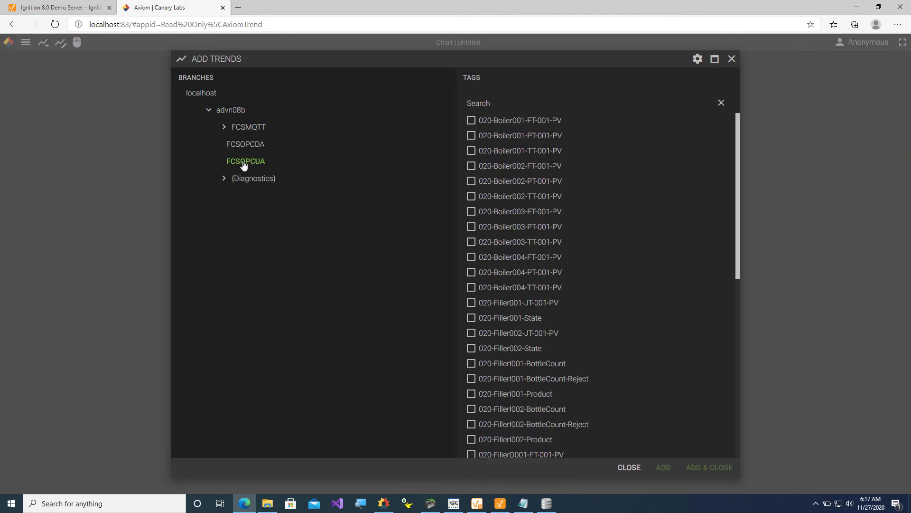
left_click(472, 158)
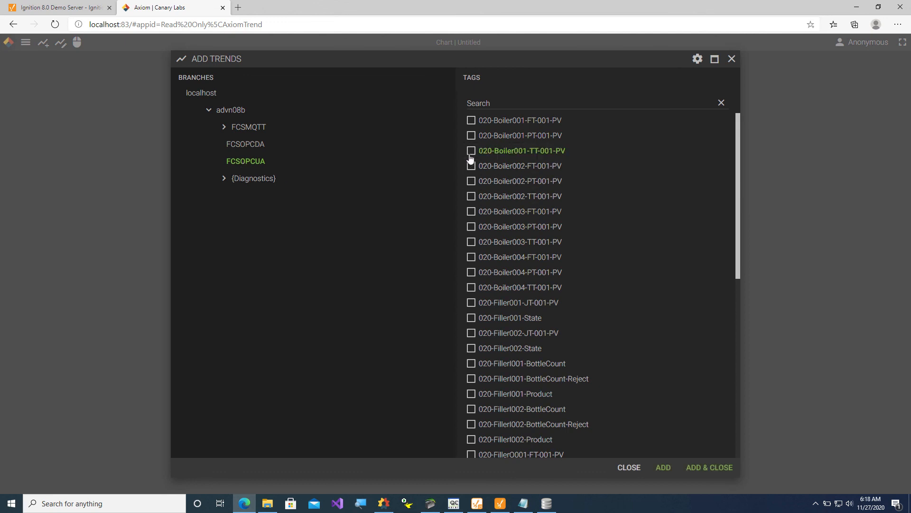
left_click(658, 469)
Add 020-Filler001-State from FCSOPCDA and FCSMQTT's FCS 007 ambientTemp as trends.
left_click(247, 146)
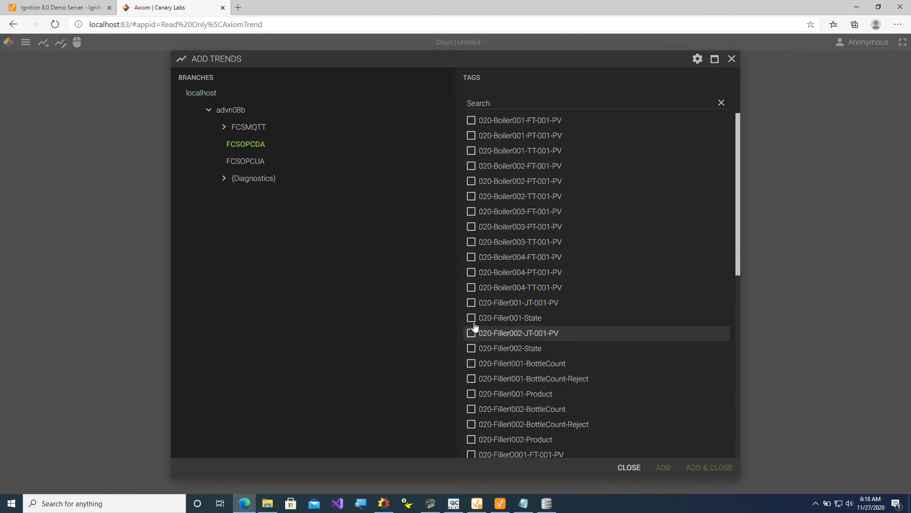
left_click(472, 318)
left_click(669, 476)
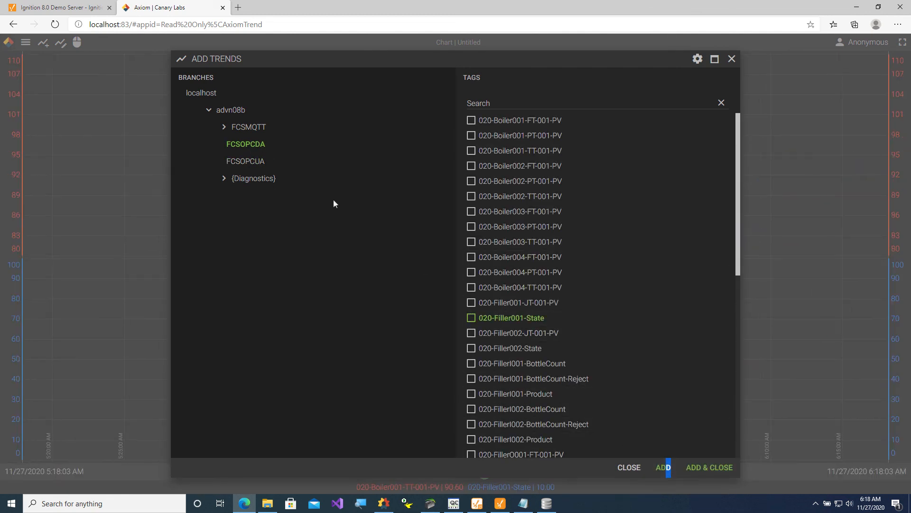
left_click(224, 131)
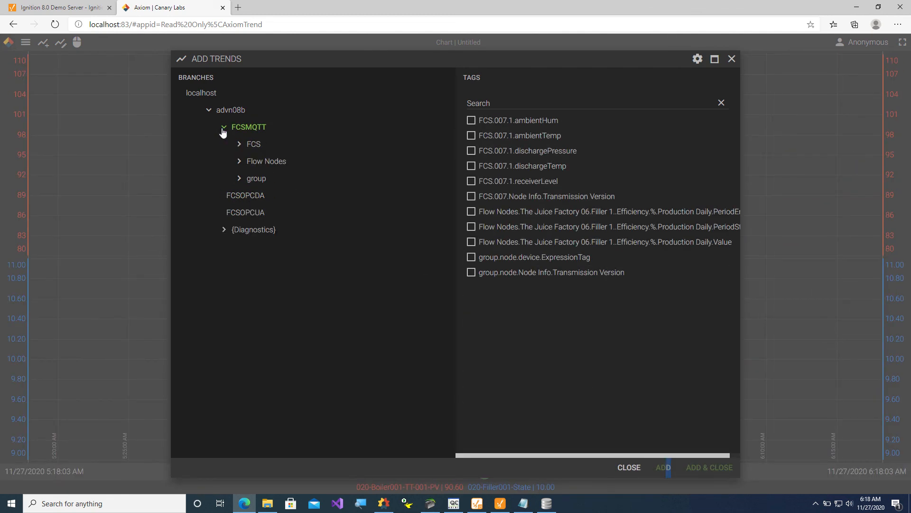
left_click(252, 145)
left_click(262, 162)
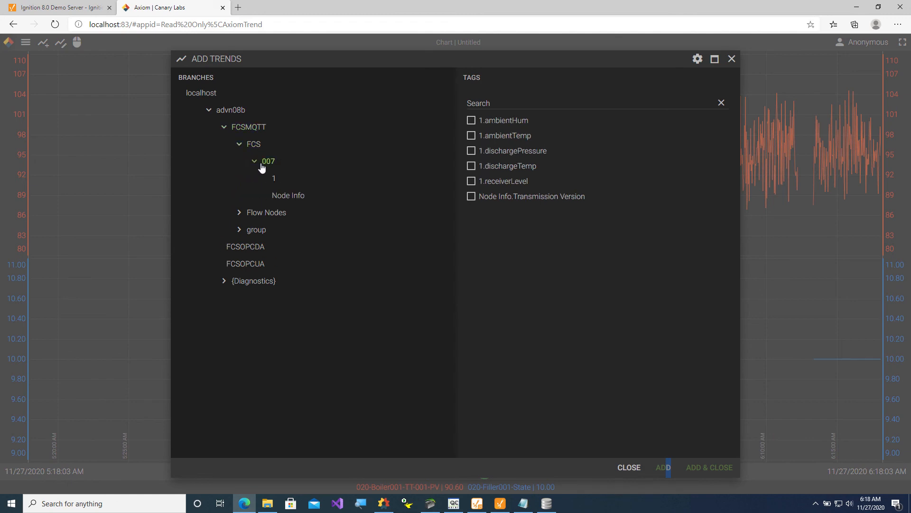
left_click(472, 136)
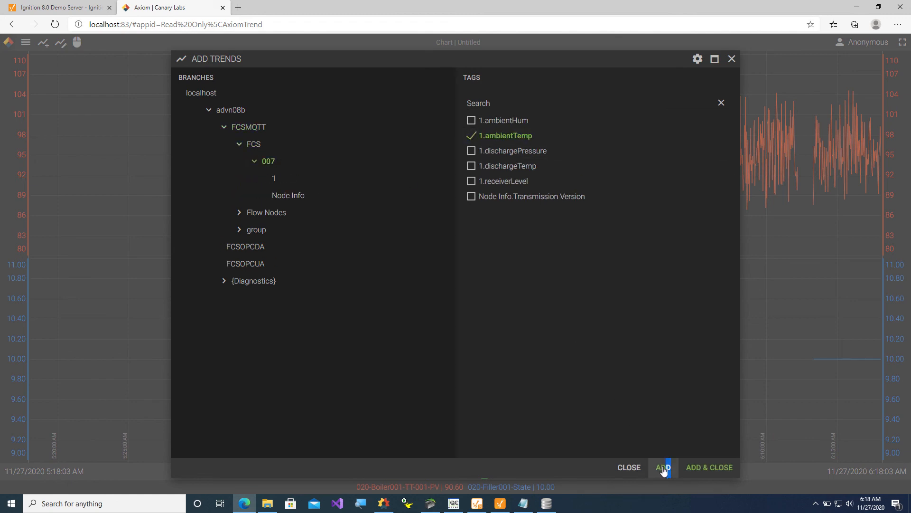
left_click(700, 467)
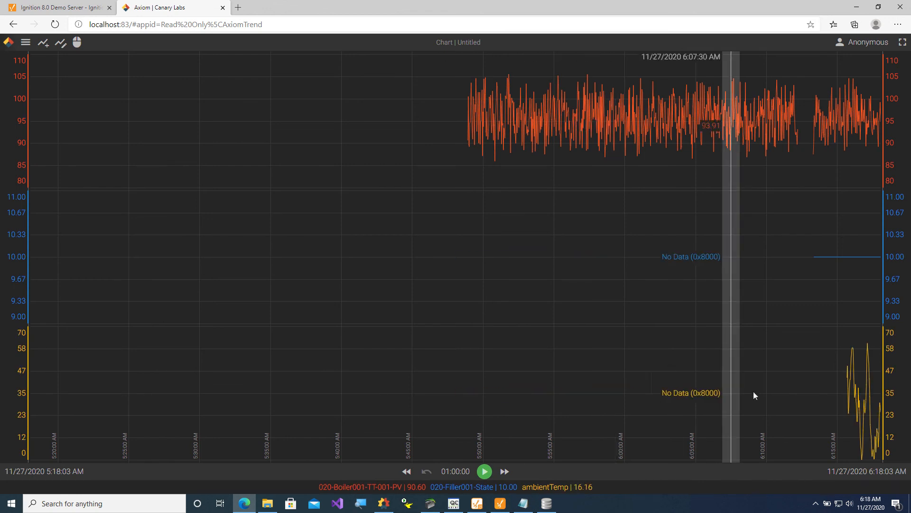